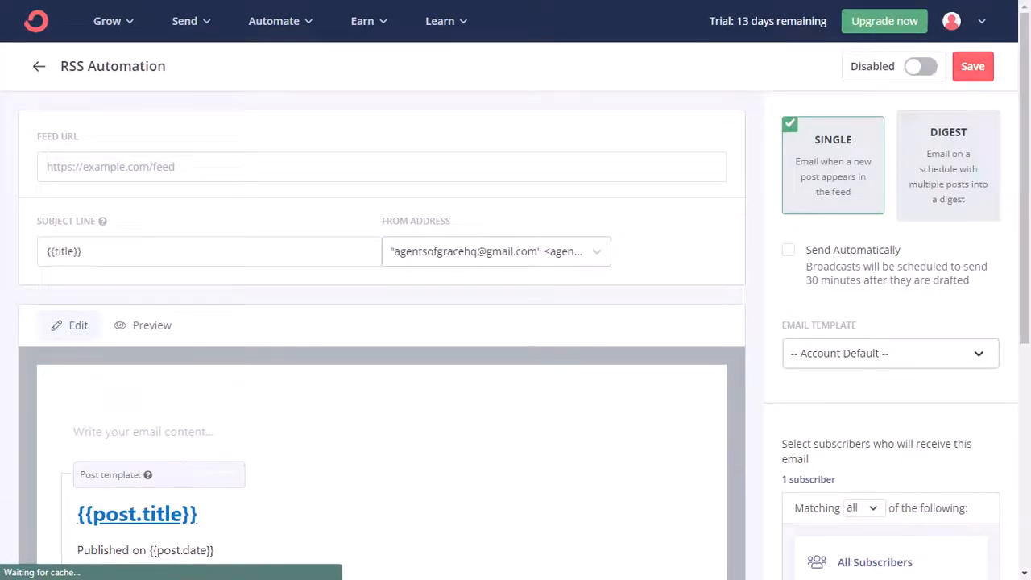
click(66, 166)
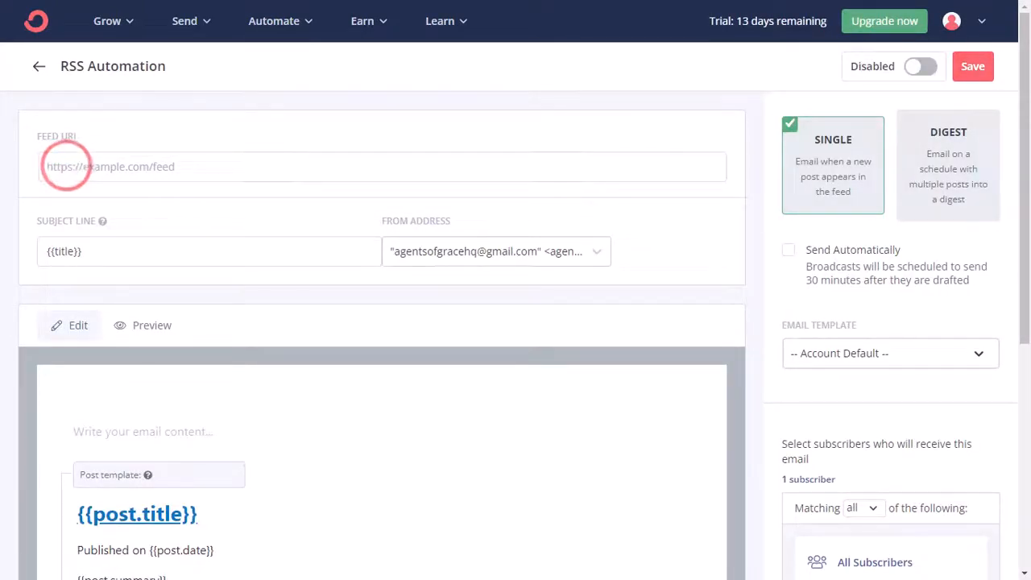
key(alt+Tab)
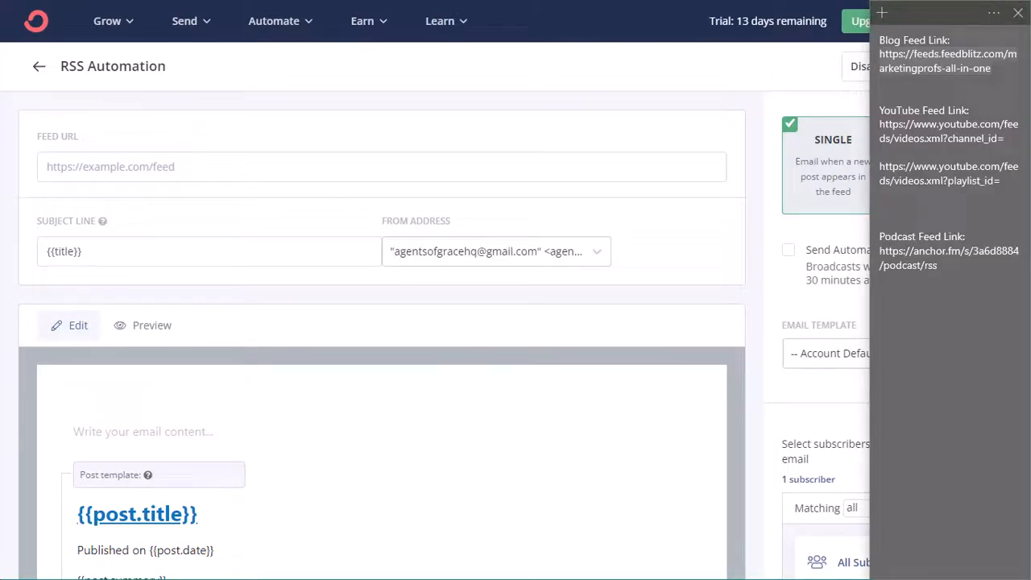
click(906, 64)
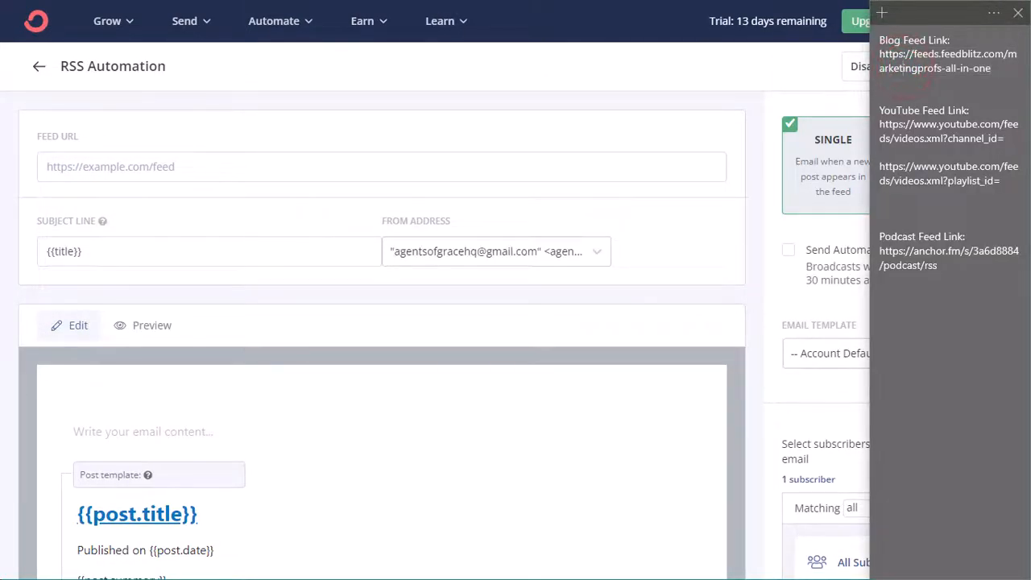
click(880, 53)
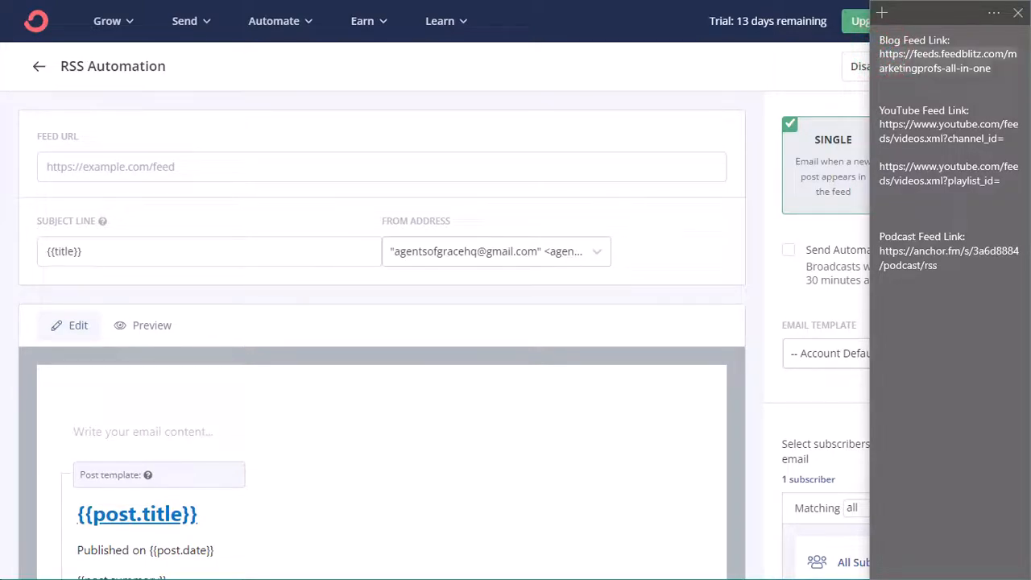
right_click(921, 54)
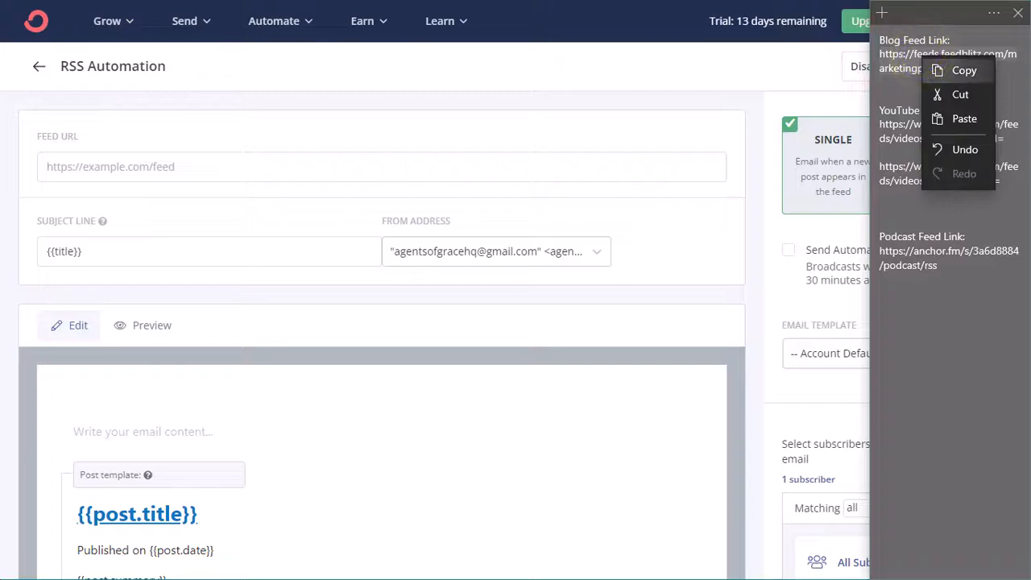
click(950, 69)
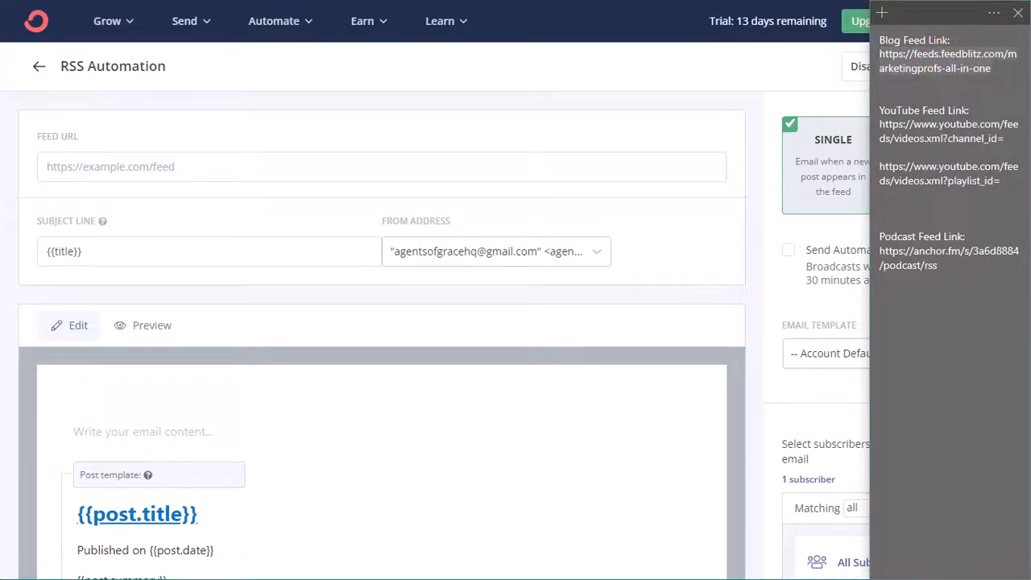
click(52, 166)
right_click(51, 166)
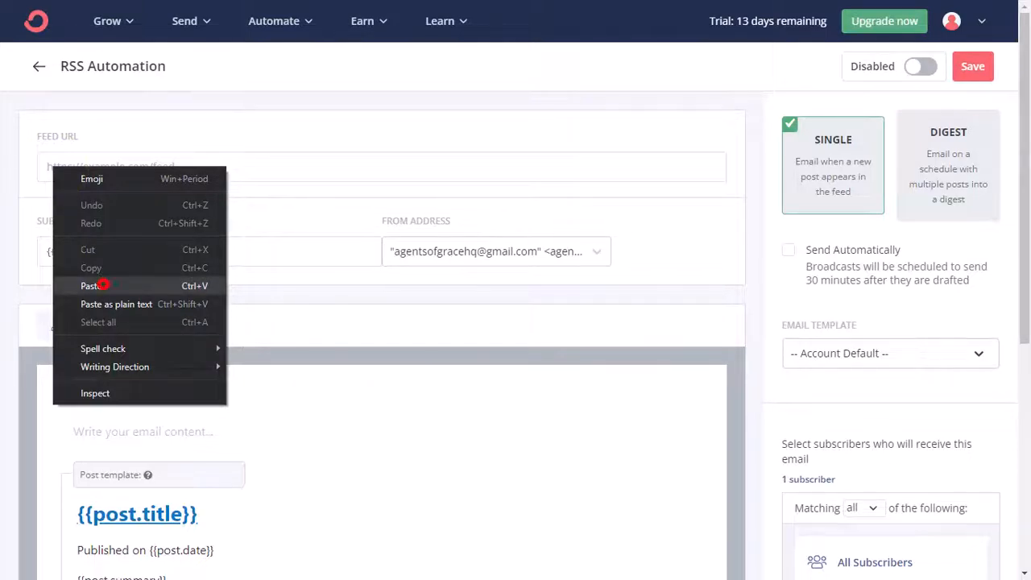
click(93, 285)
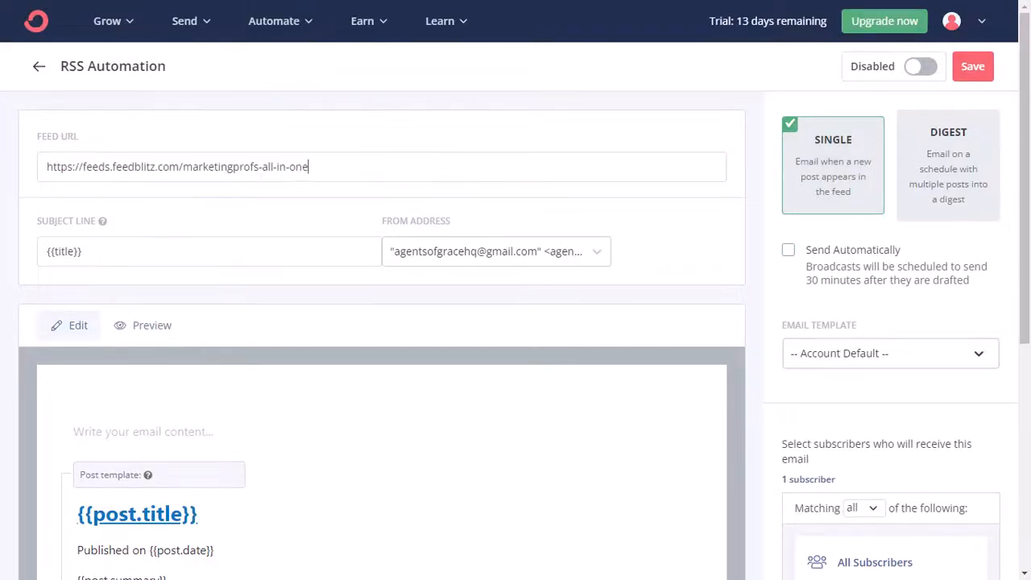
click(787, 249)
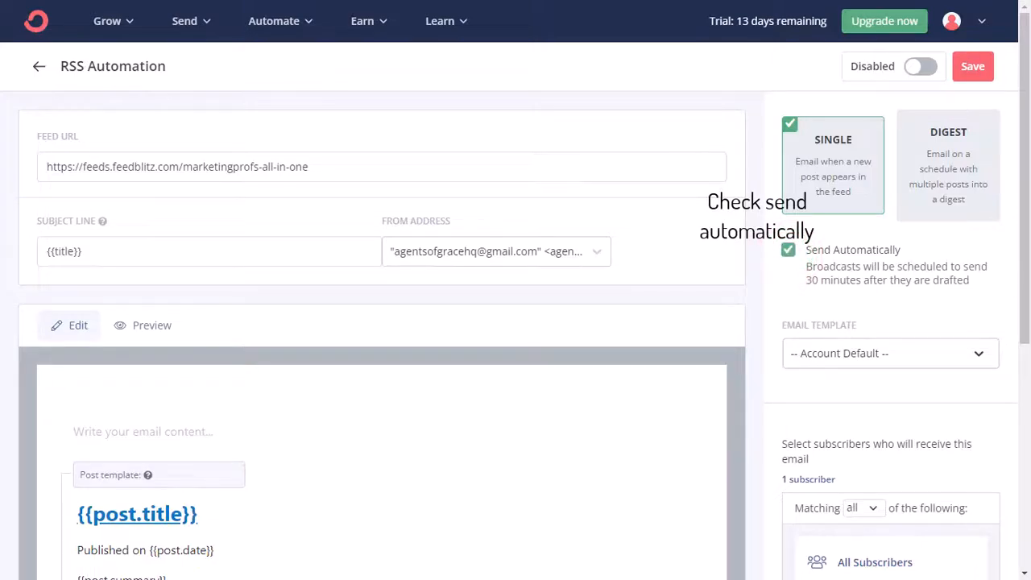
- Write "Check out this new blog post! It was created with you in mind." above the post template and start a new line
drag(1024, 150, 1022, 265)
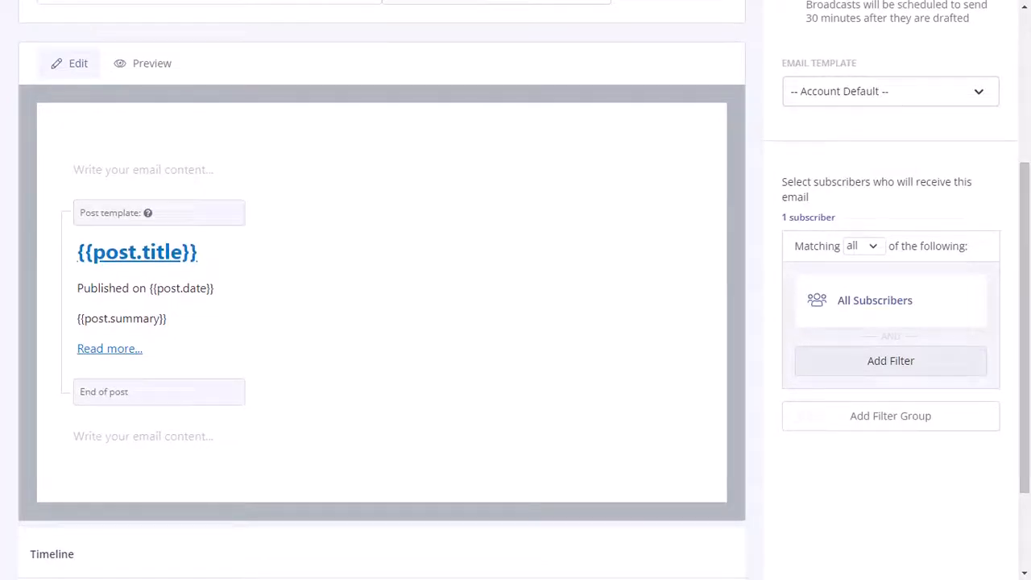
click(127, 167)
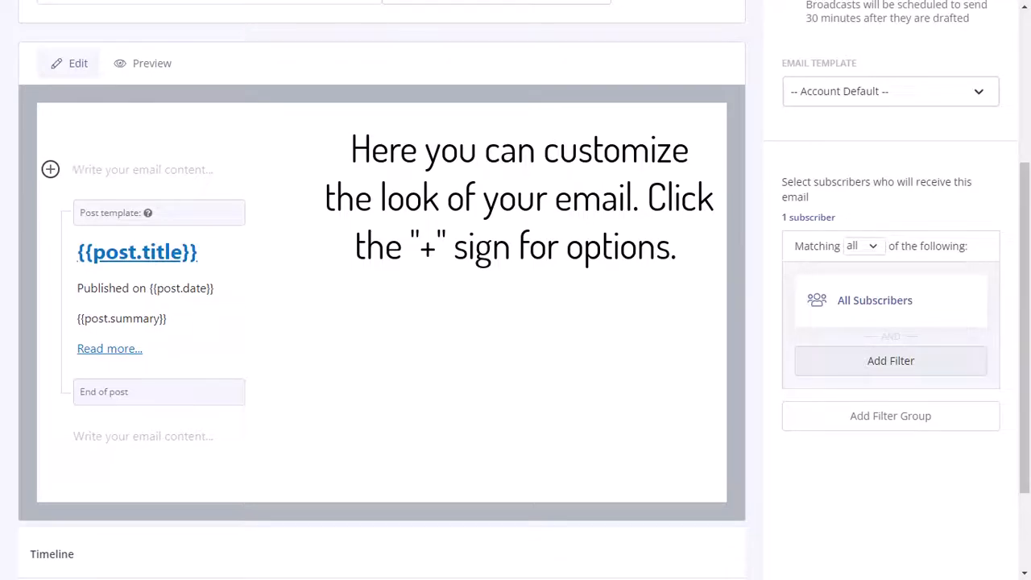
text(Check)
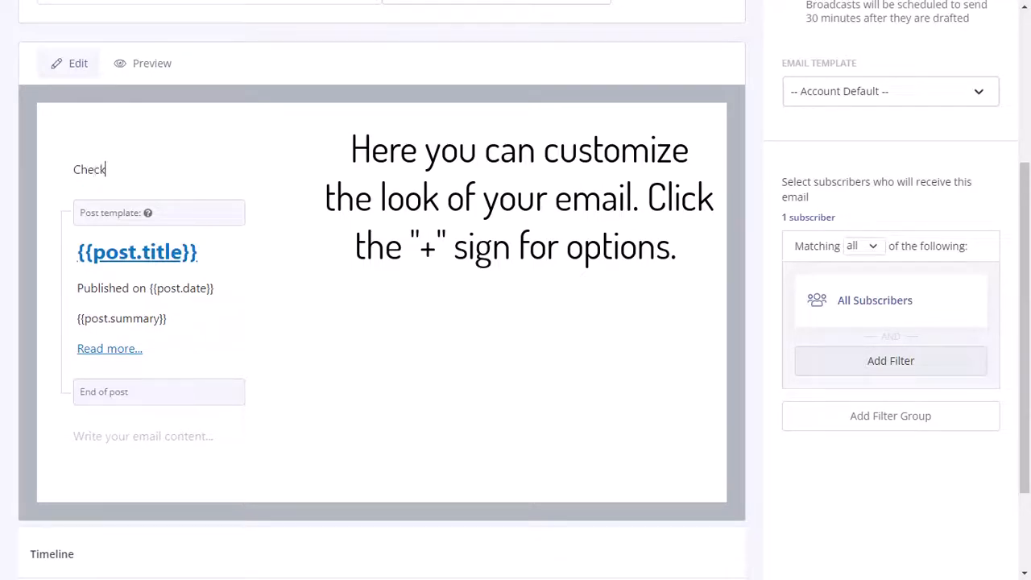
text( out this new blog post)
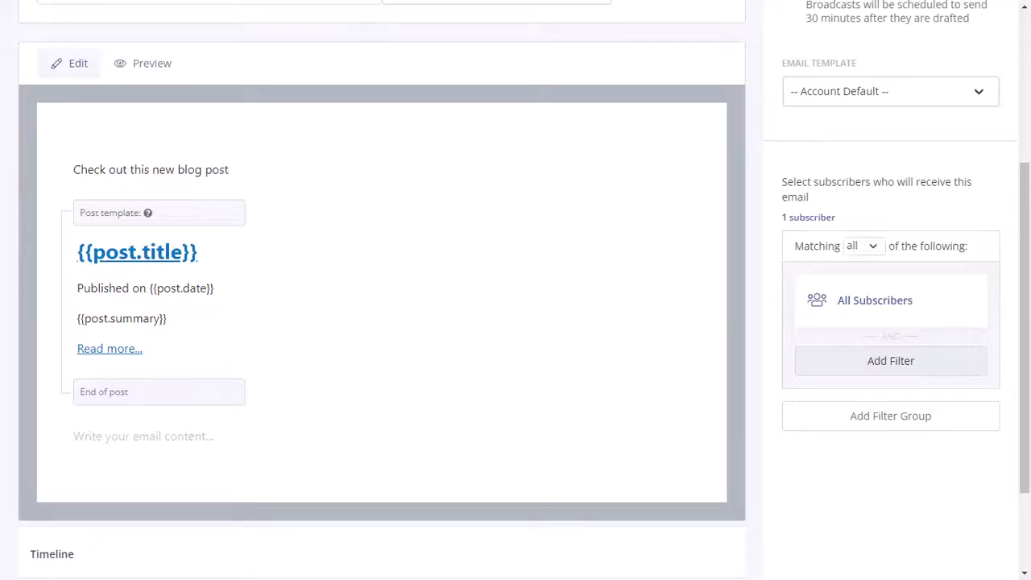
text(! It was created with youin m)
key(BackSpace)
key(BackSpace)
key(BackSpace)
key(BackSpace)
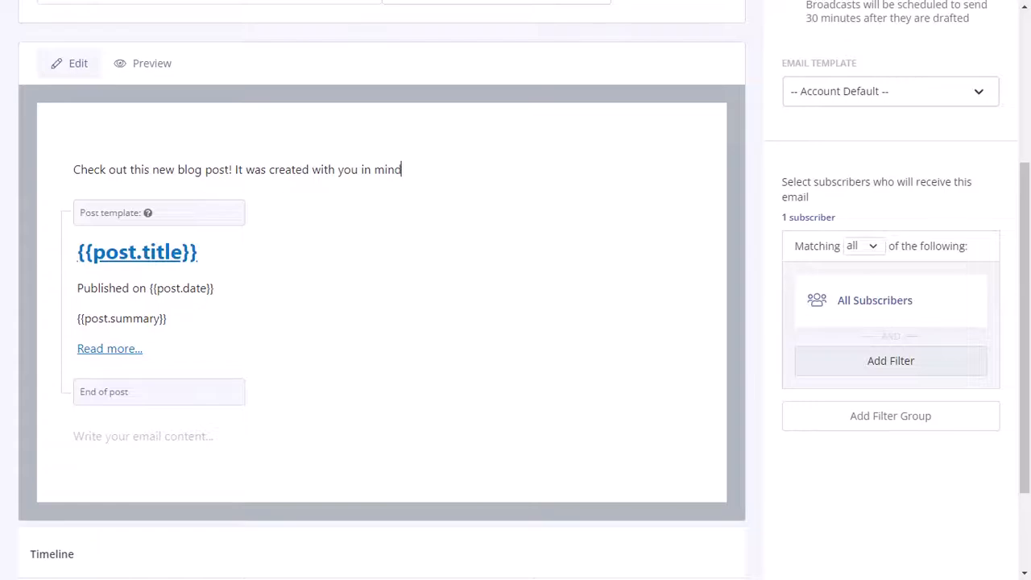
key(Return)
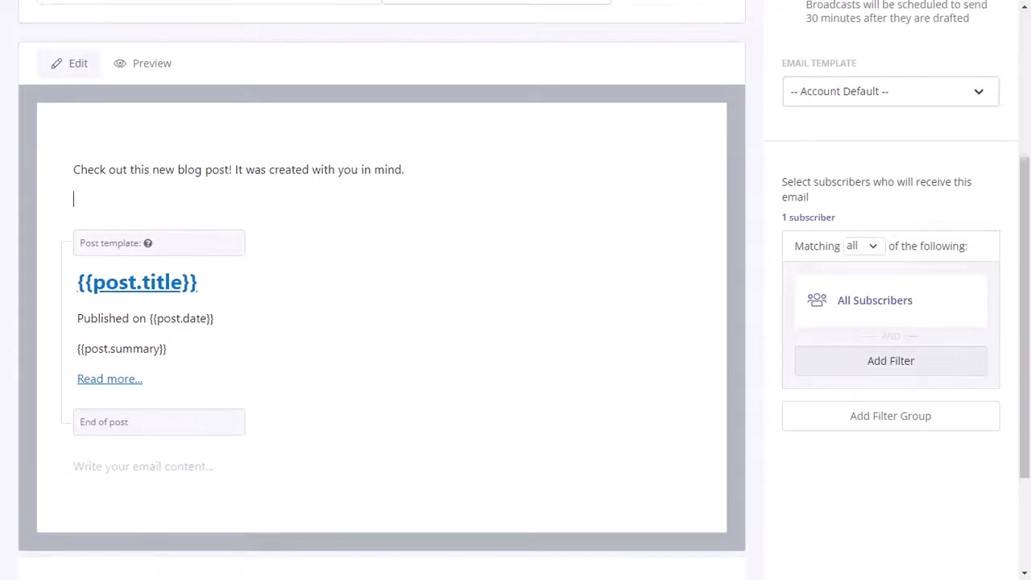
- Begin inserting an image on the empty line below the intro text and search Unsplash for "blog"
click(50, 199)
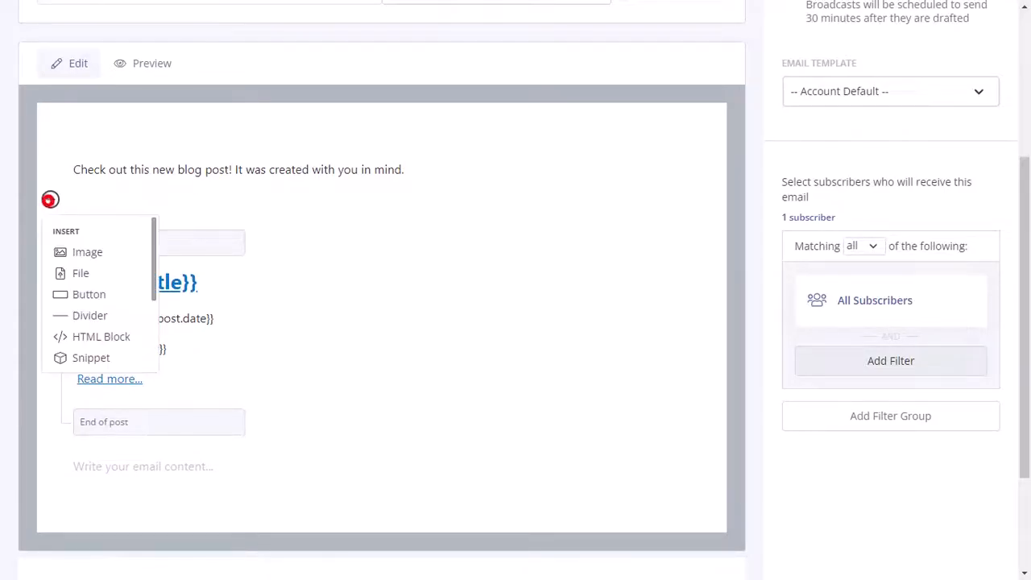
click(74, 252)
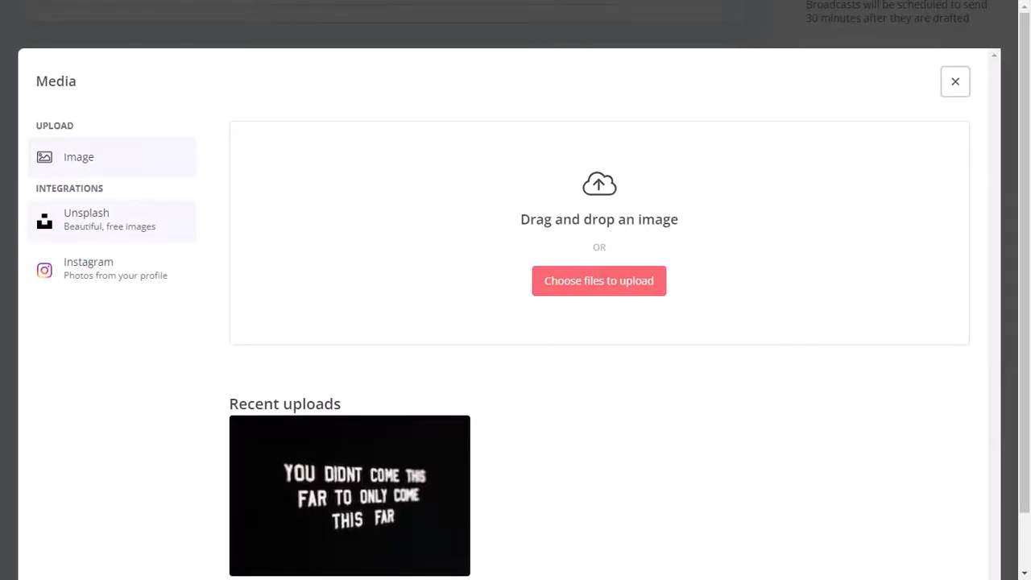
click(123, 223)
click(321, 149)
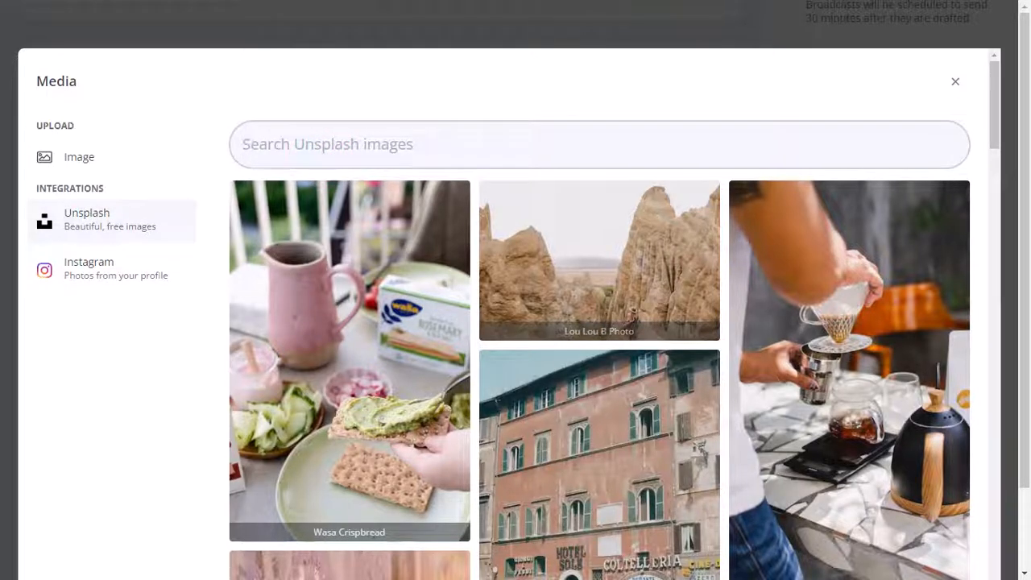
text(blog)
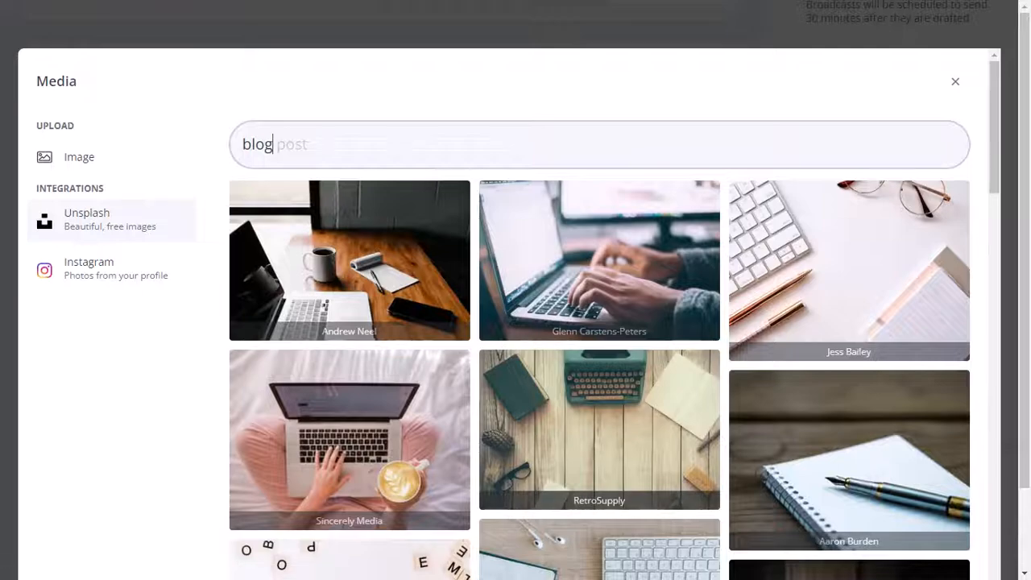
- Insert the Unsplash photo of a hand holding a light bulb against a blue and pink sky
drag(991, 118, 991, 122)
scroll(991, 121, down, 5)
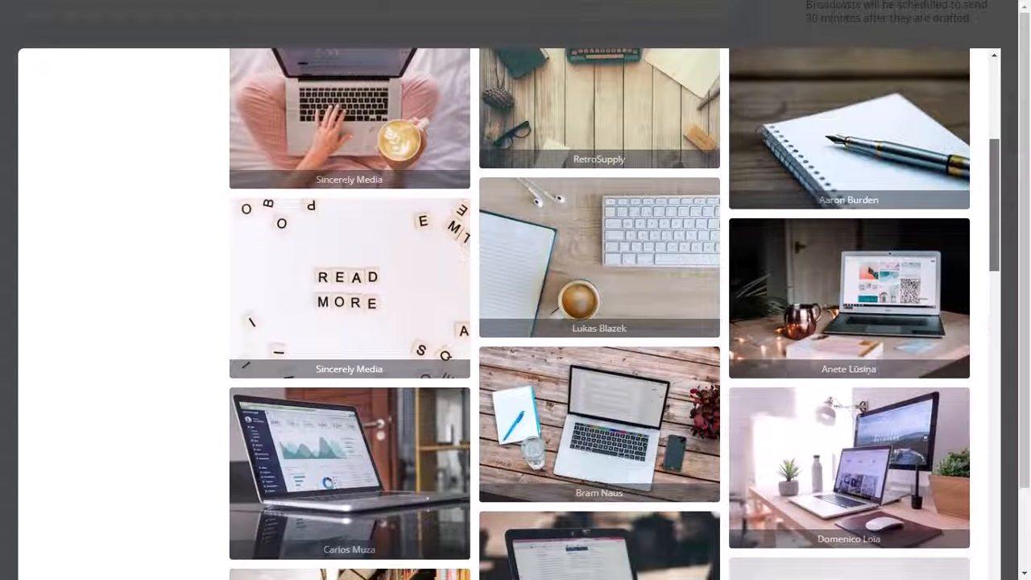
scroll(515, 314, down, 1)
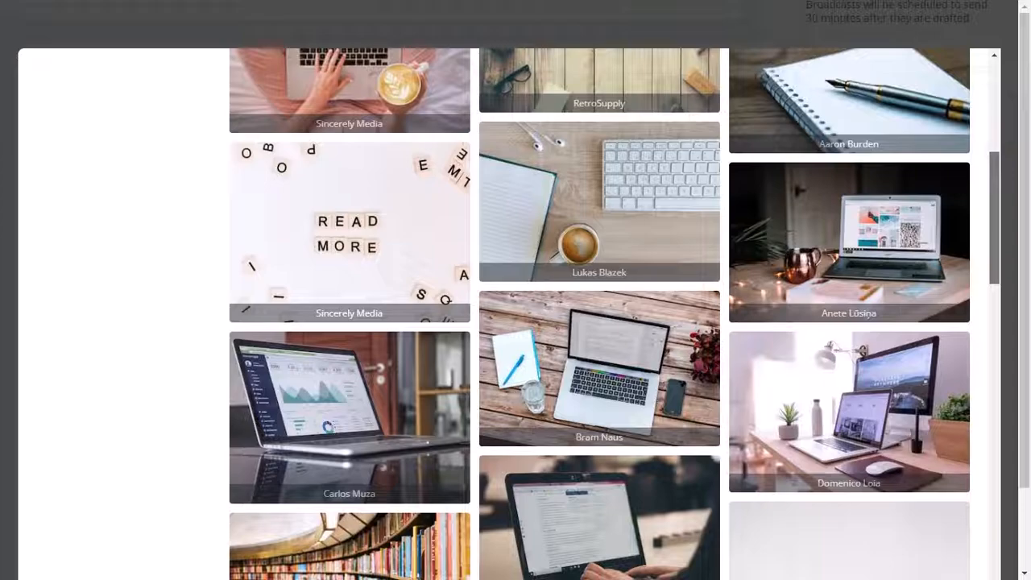
scroll(600, 314, down, 3)
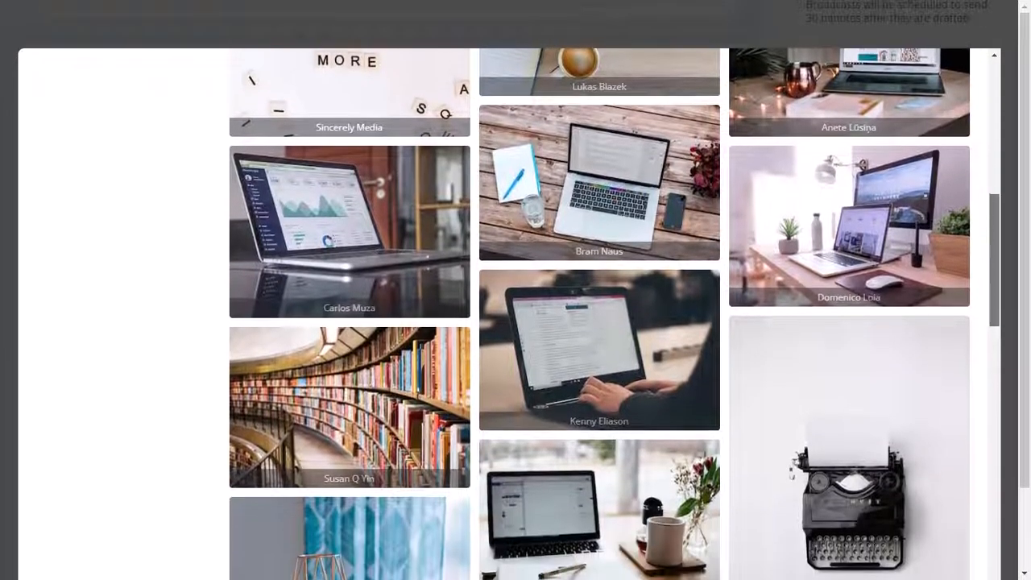
scroll(599, 314, down, 4)
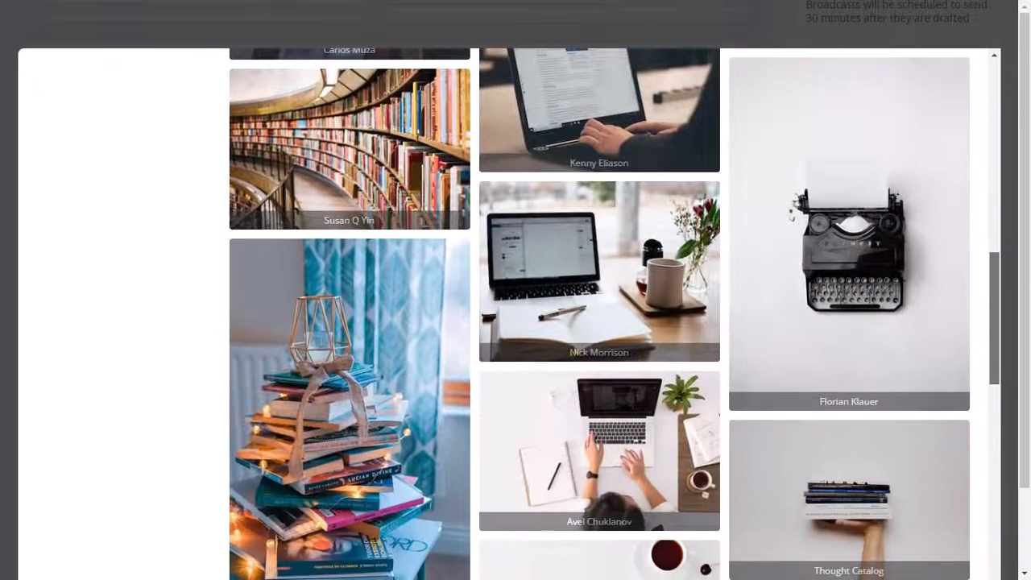
scroll(599, 314, down, 4)
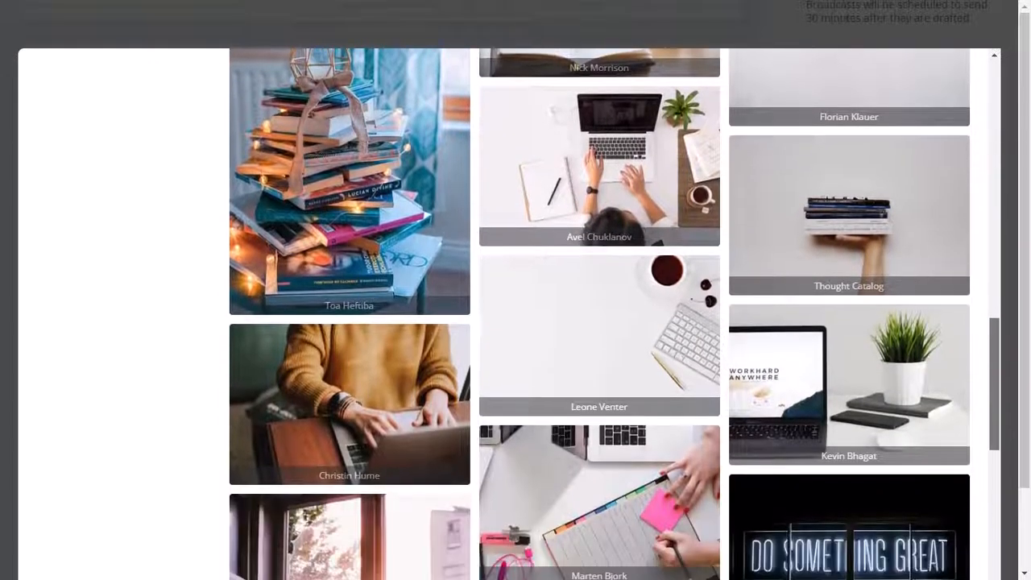
scroll(600, 314, down, 2)
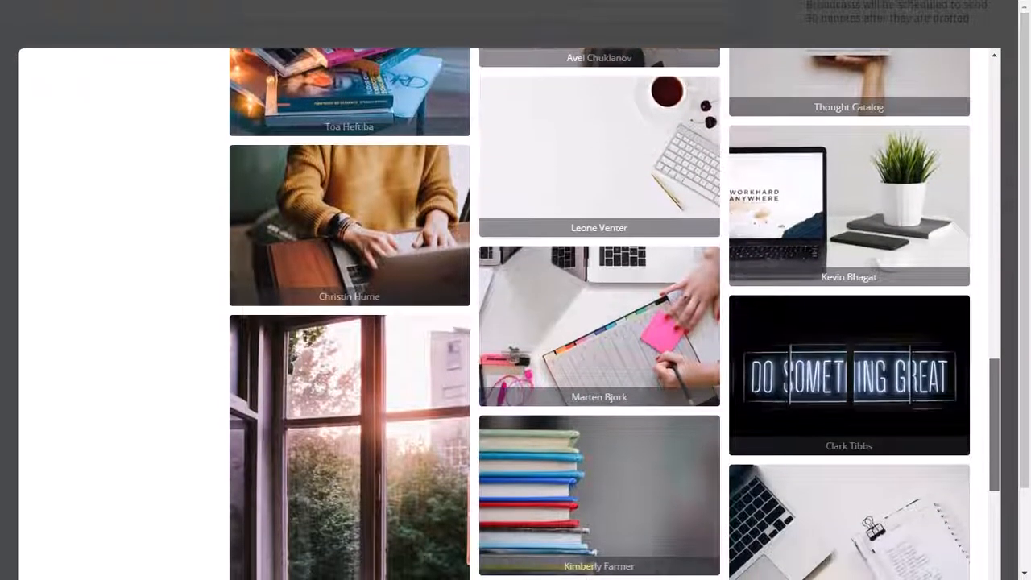
scroll(599, 314, down, 4)
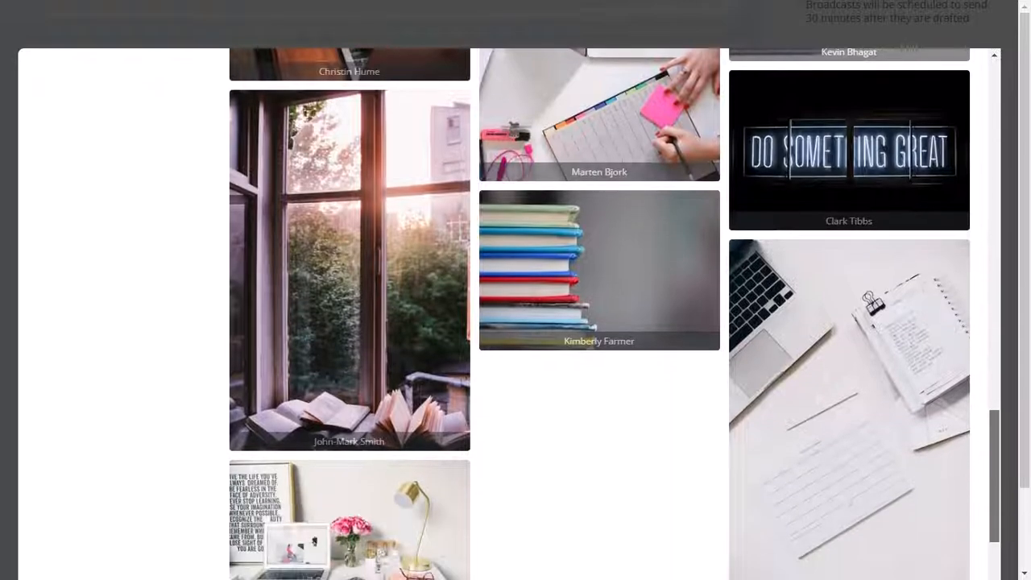
scroll(599, 314, down, 3)
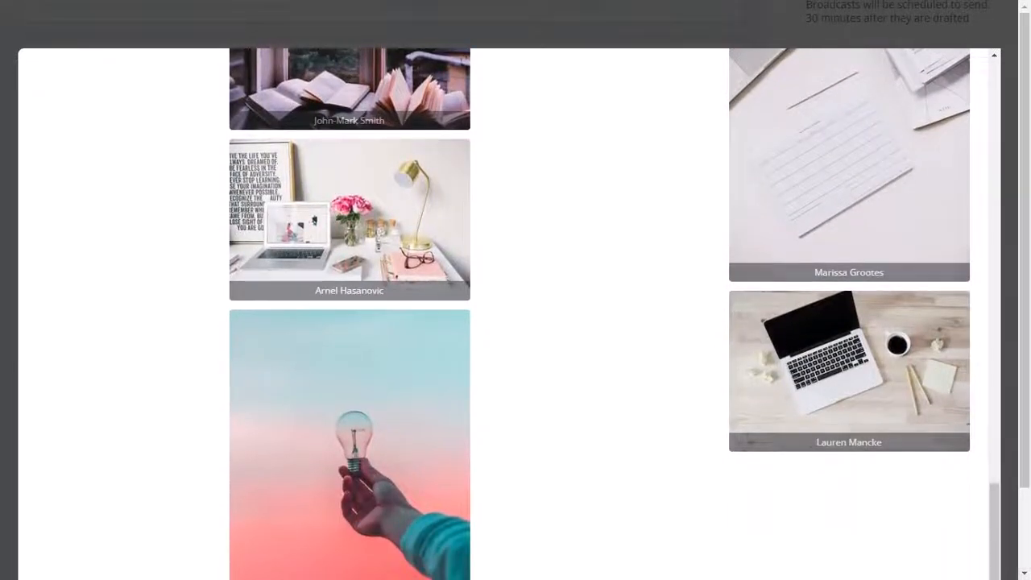
click(427, 420)
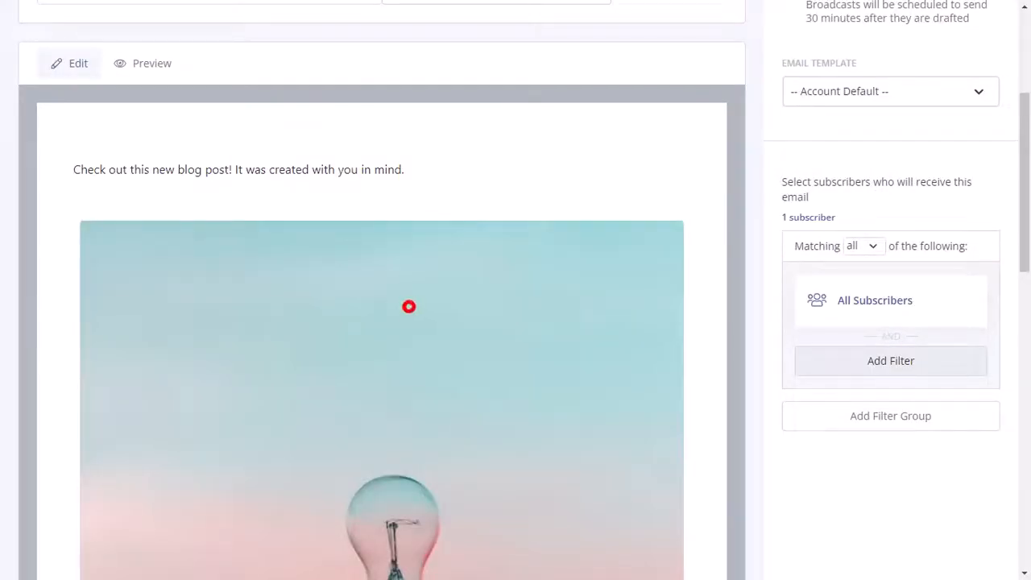
- Set the light bulb image's width to 400 and close its settings
click(408, 306)
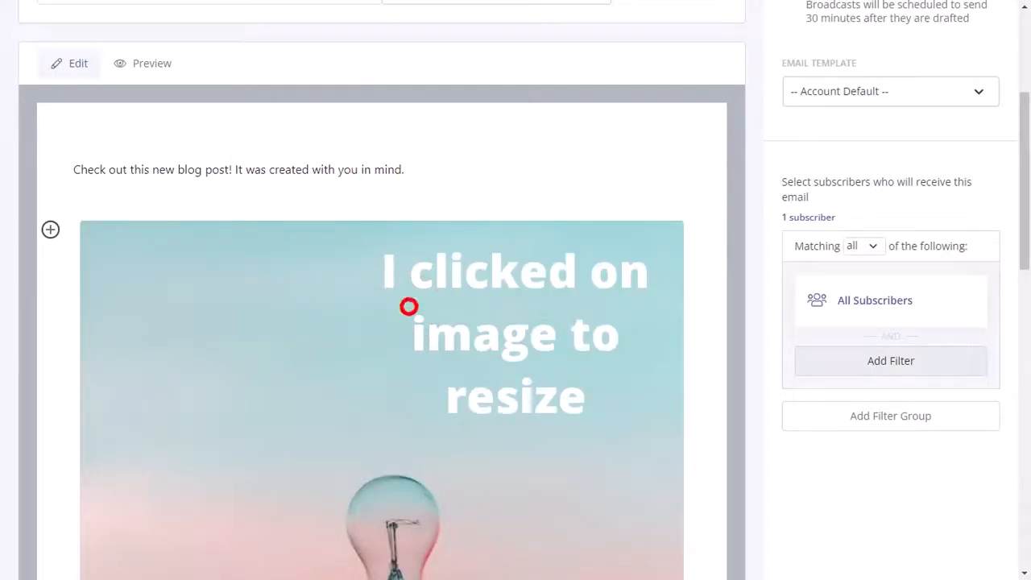
scroll(1021, 108, down, 7)
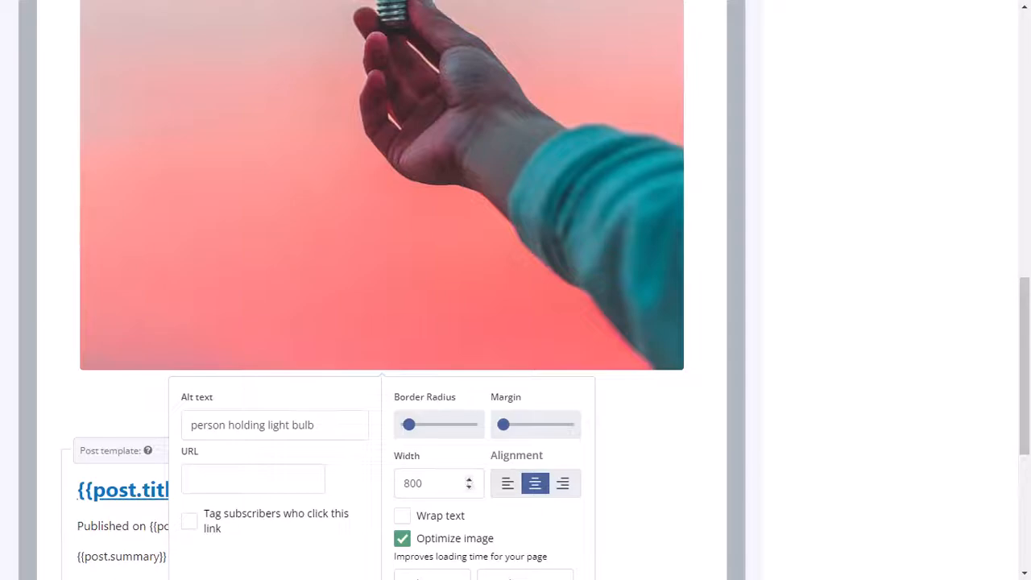
click(422, 476)
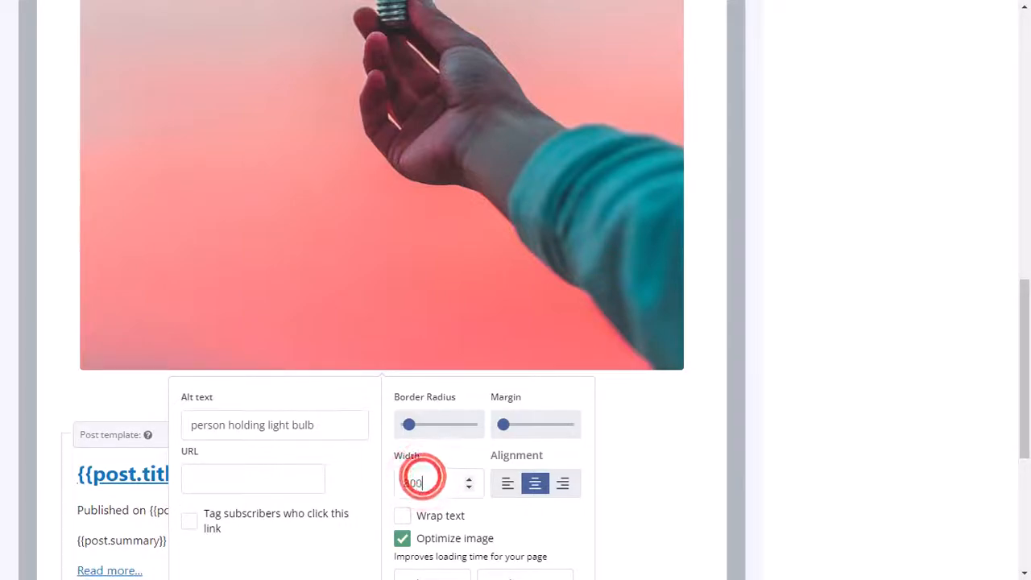
double_click(410, 484)
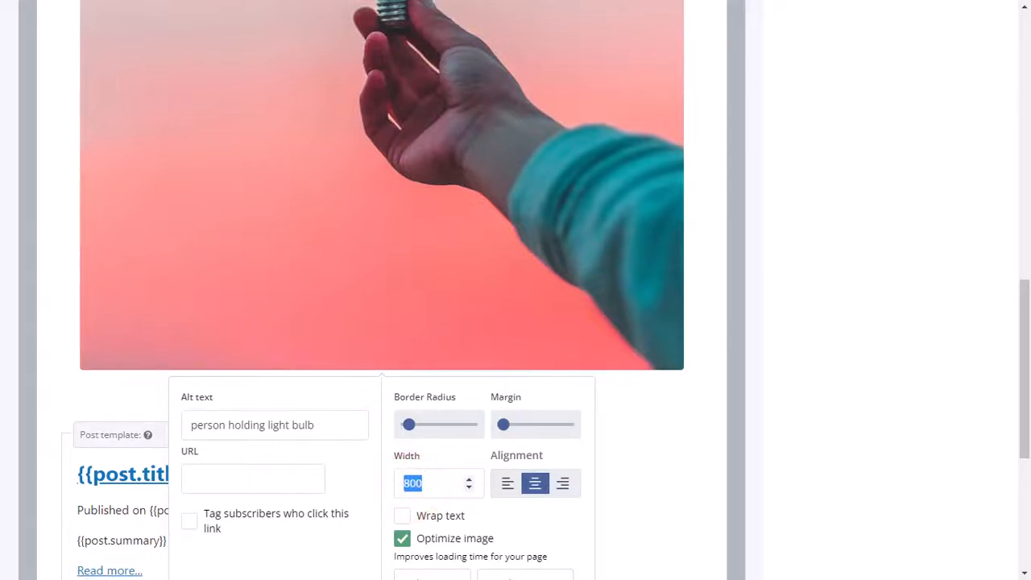
text(400)
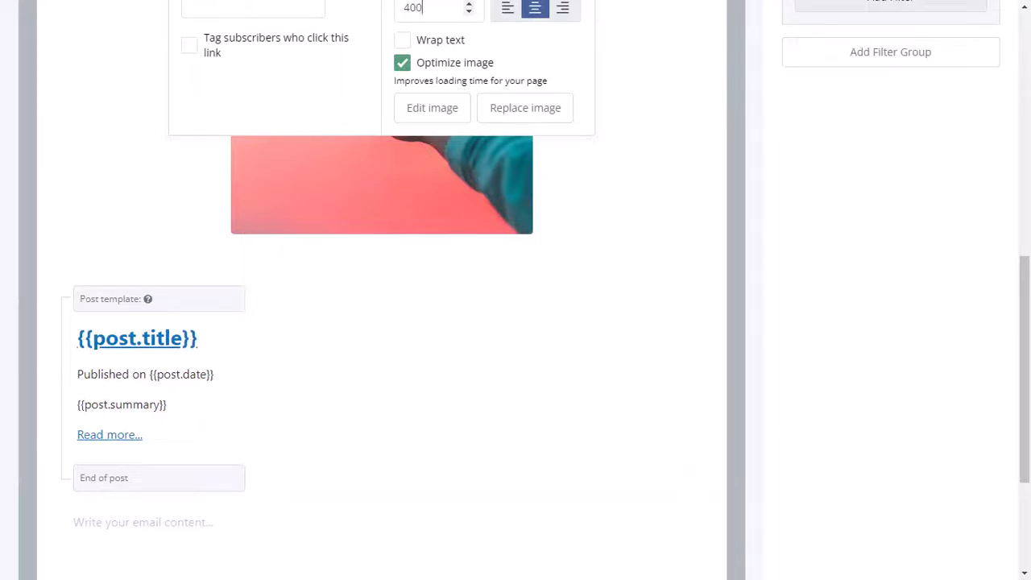
click(603, 144)
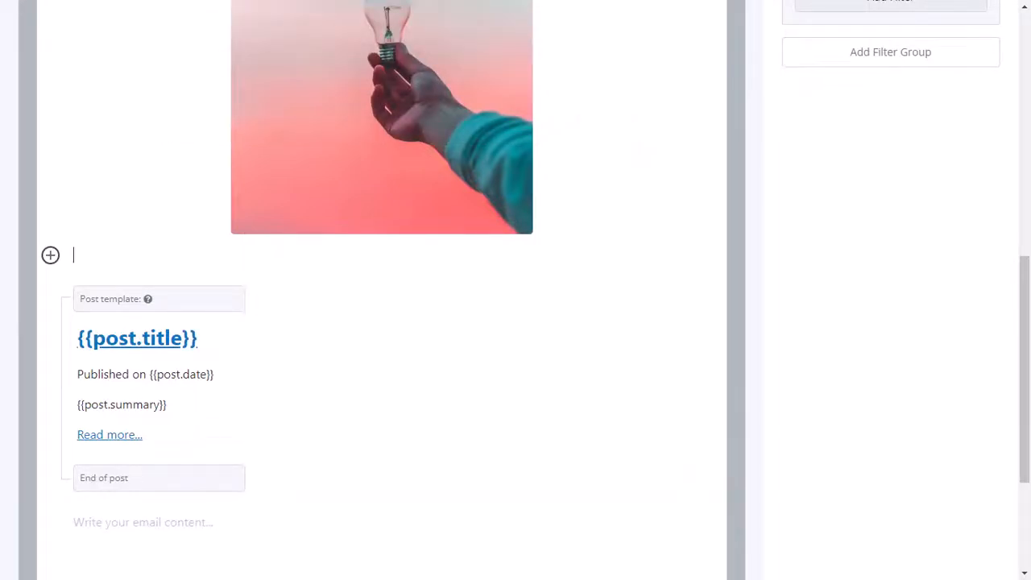
scroll(1017, 297, up, 4)
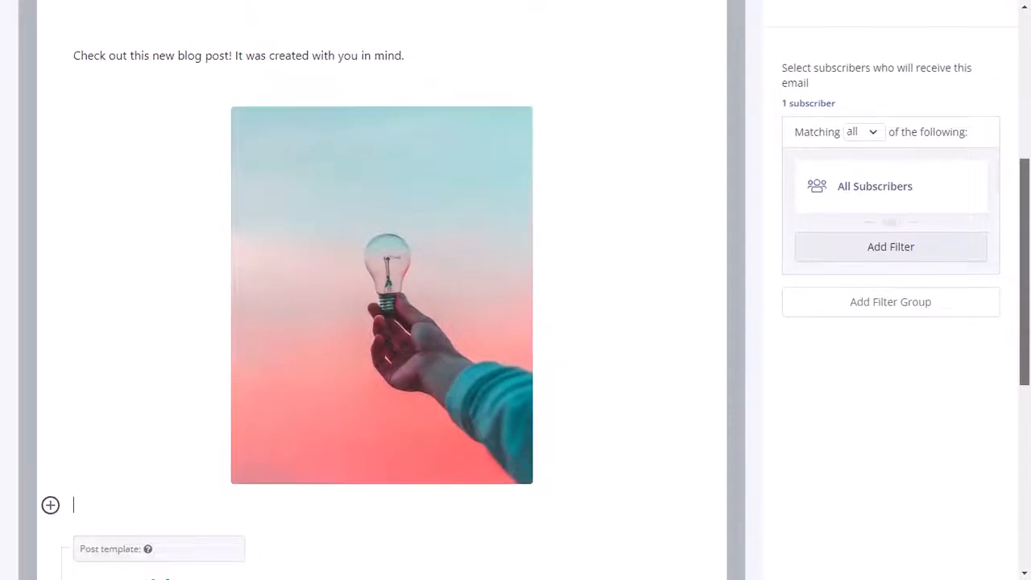
- Split the intro text after "Check out this new blog post!" so the second sentence starts its own paragraph
scroll(1017, 297, up, 1)
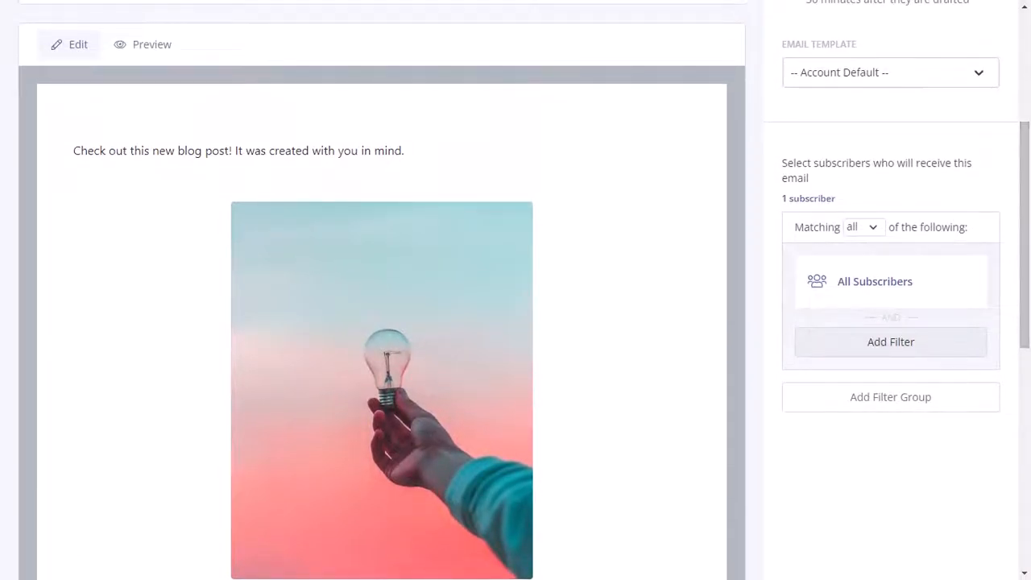
click(234, 149)
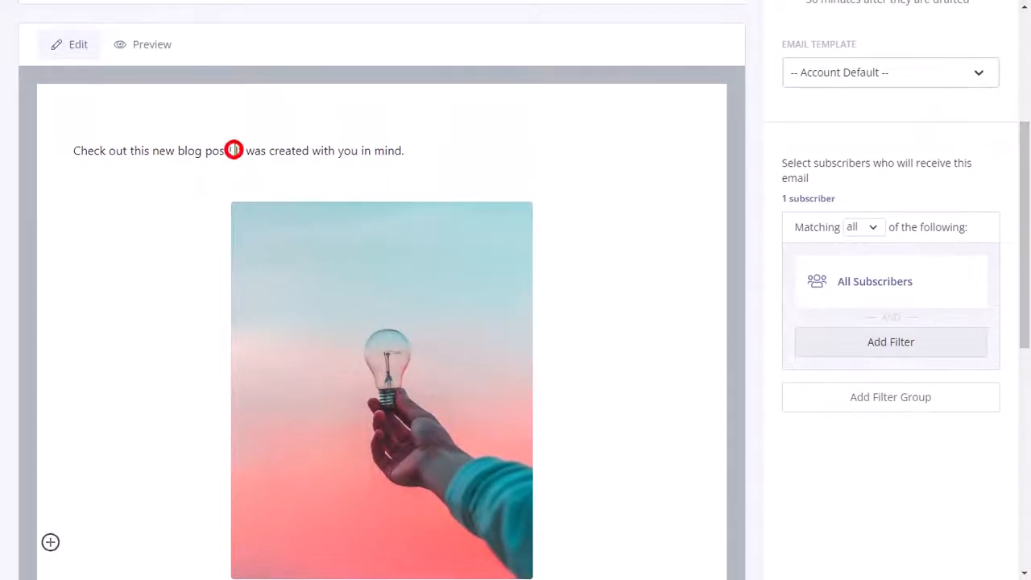
key(Return)
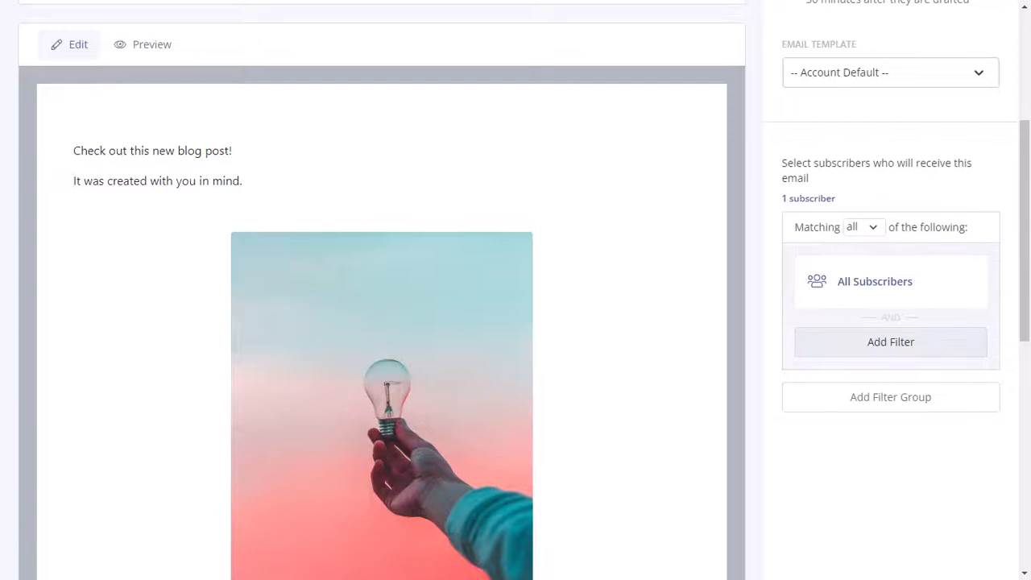
- Make the line "Check out this new blog post!" bold and change it to Heading 1
triple_click(212, 151)
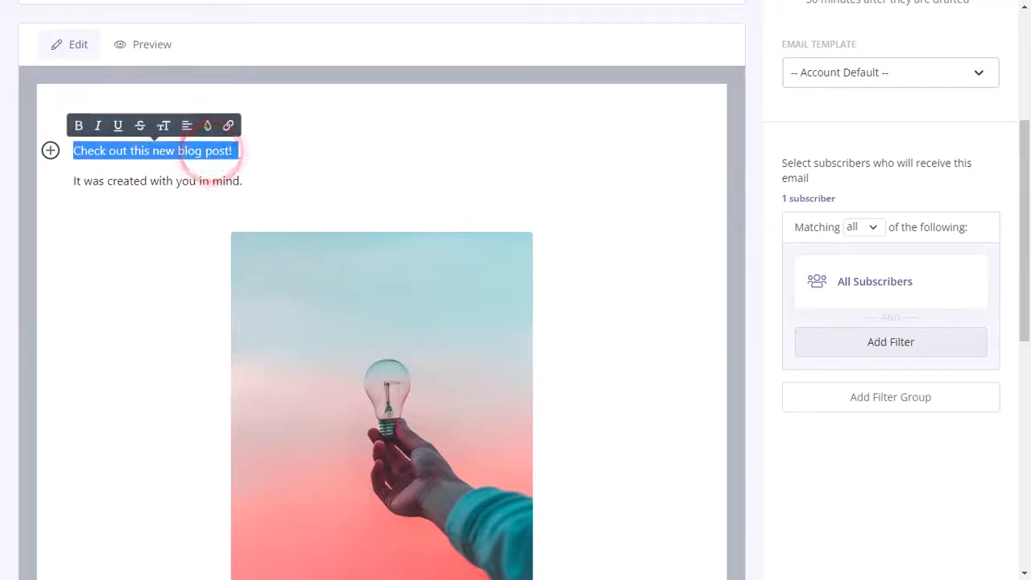
click(78, 125)
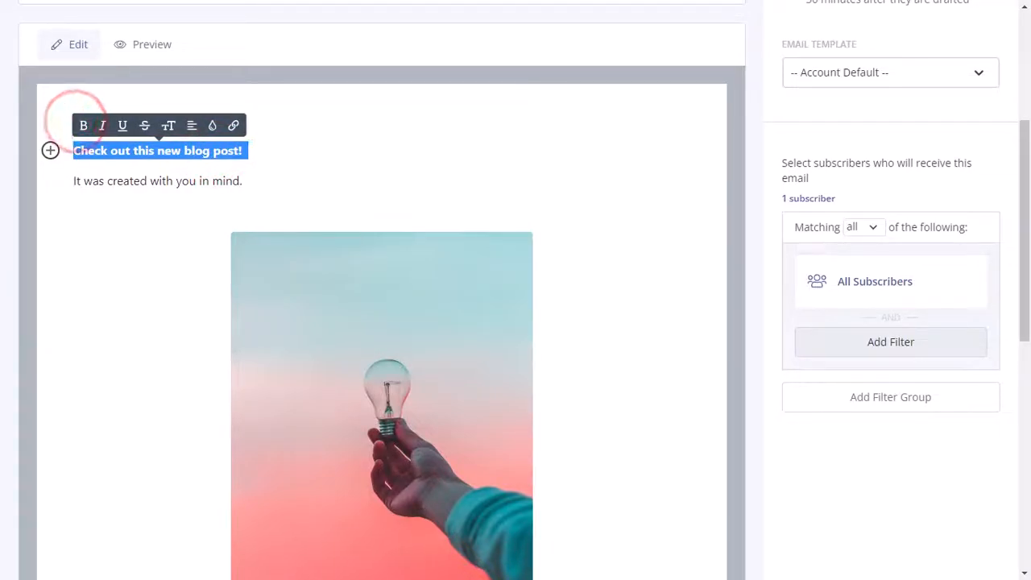
click(50, 149)
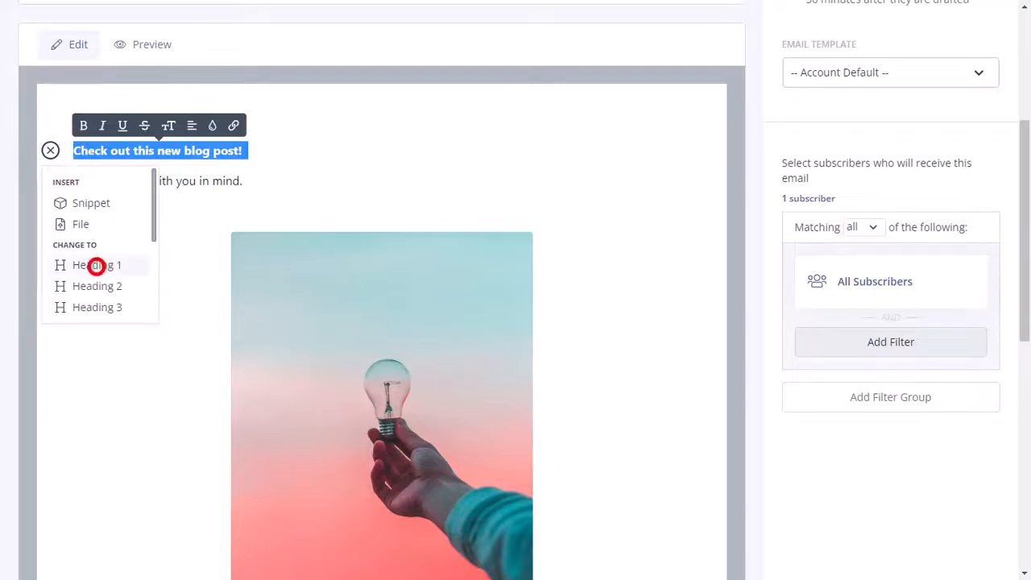
click(96, 265)
- Italicize "It was created with you in mind." and remove the empty line between it and the image
triple_click(133, 182)
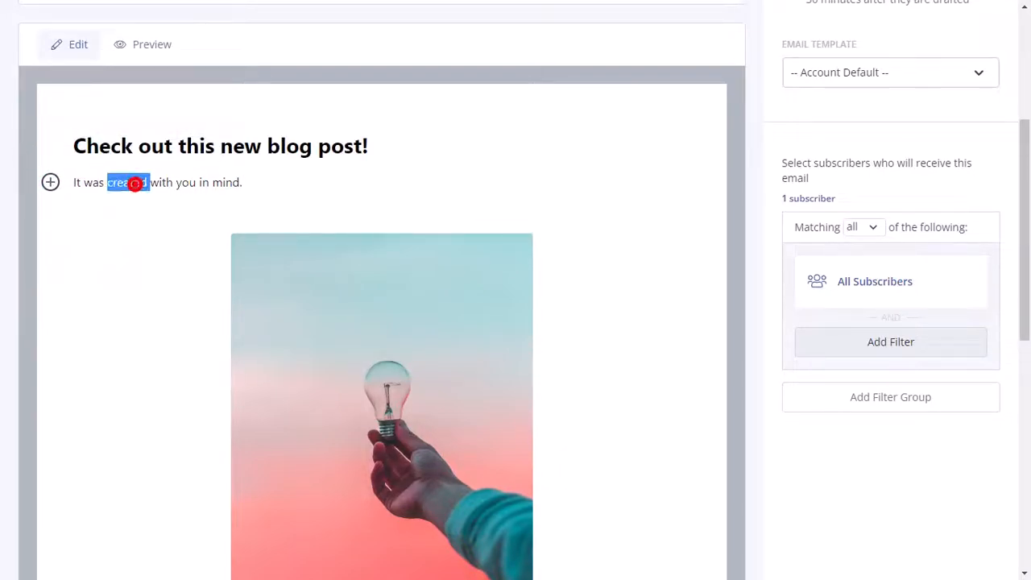
click(103, 157)
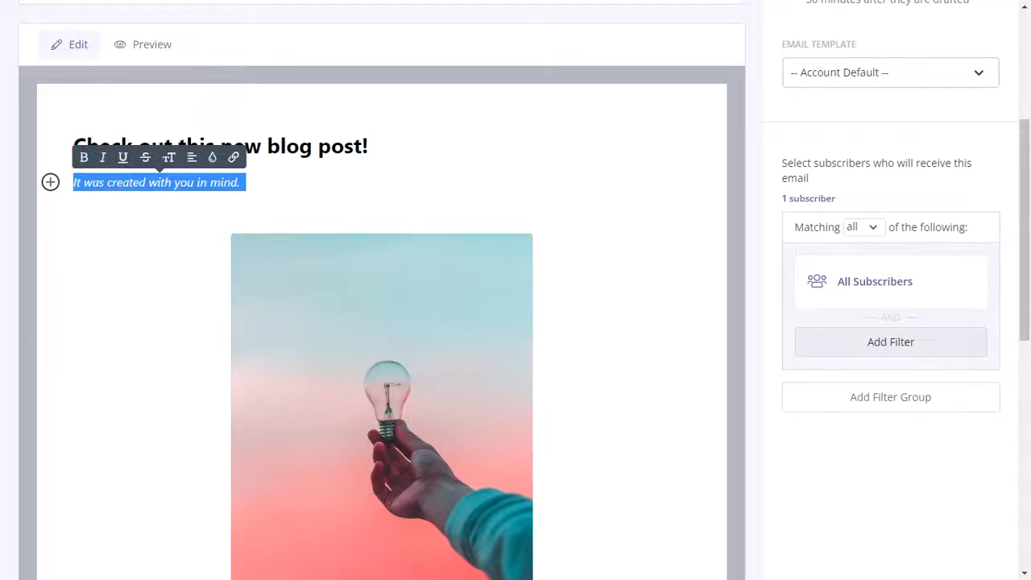
click(263, 184)
click(233, 209)
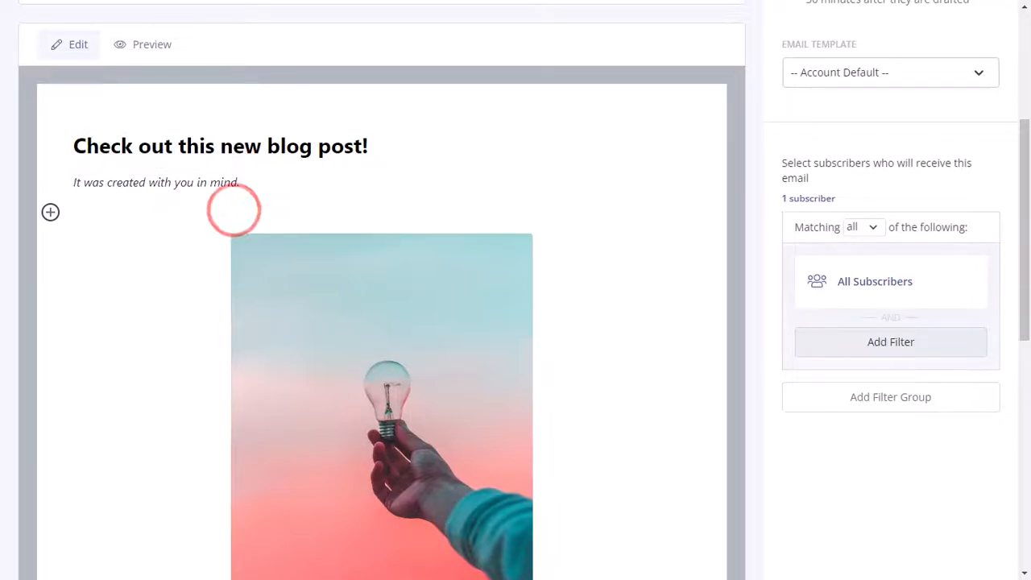
key(BackSpace)
- Align the light bulb image to the left and close its settings
click(278, 237)
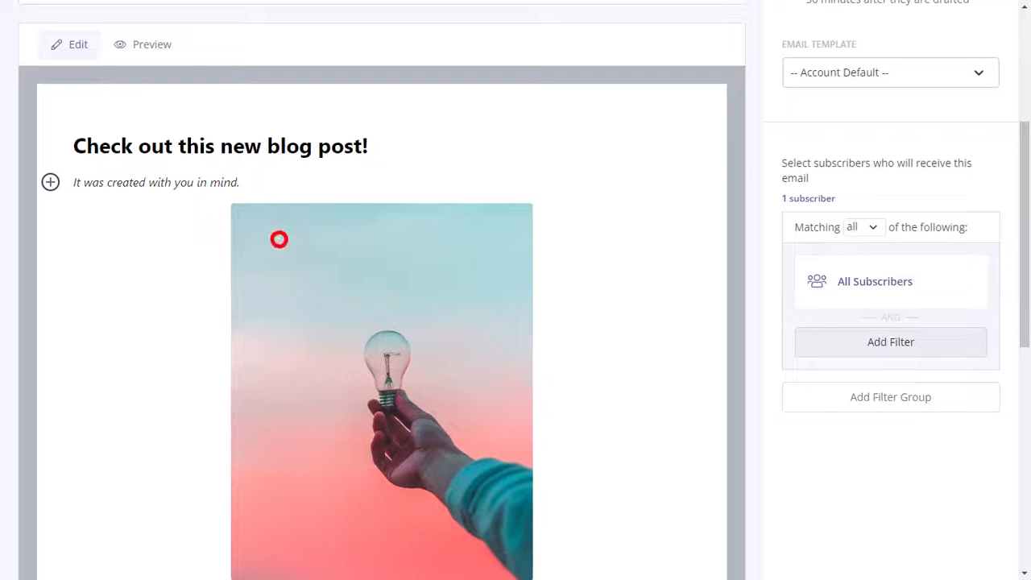
drag(1025, 159, 1025, 207)
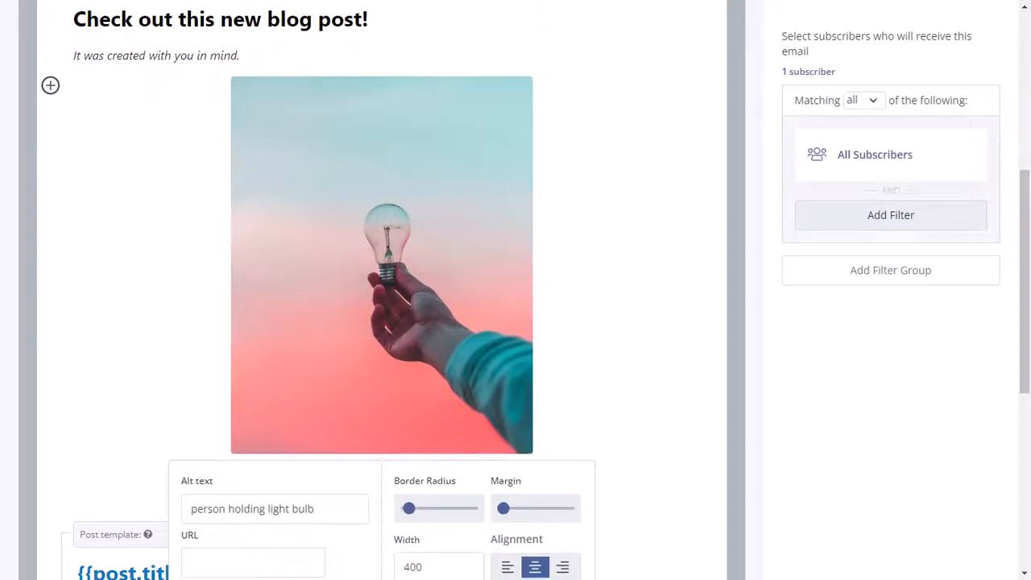
click(505, 566)
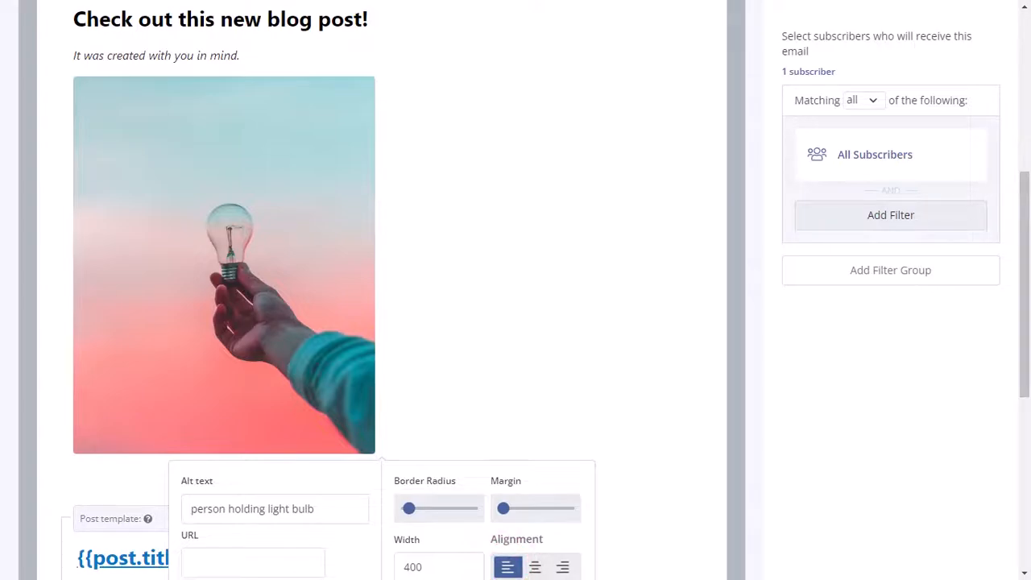
click(375, 21)
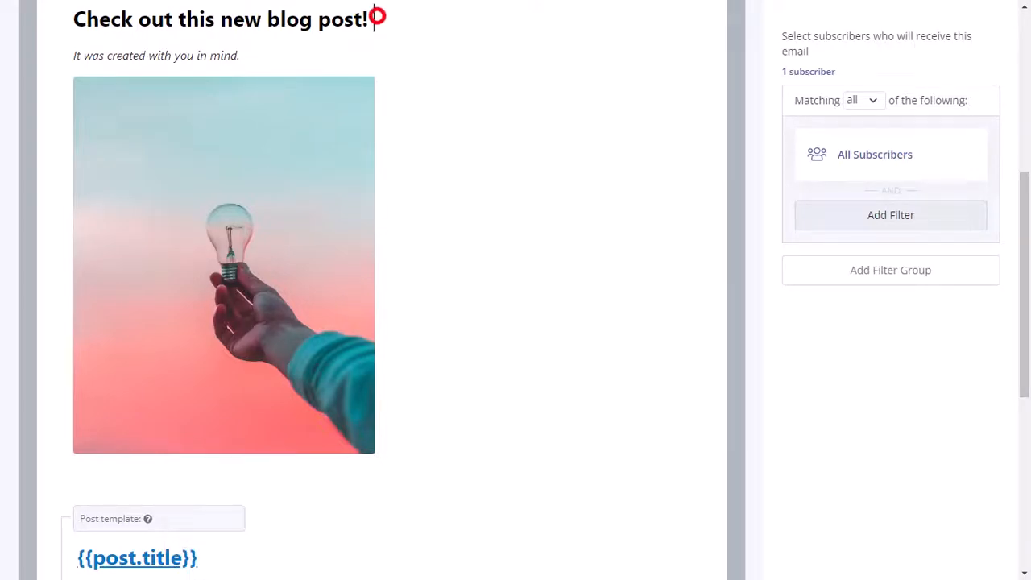
- Write "What did you think? Reply to this email and let us know how this post helped you!" below the end of the post template
drag(1024, 232, 1024, 360)
click(184, 419)
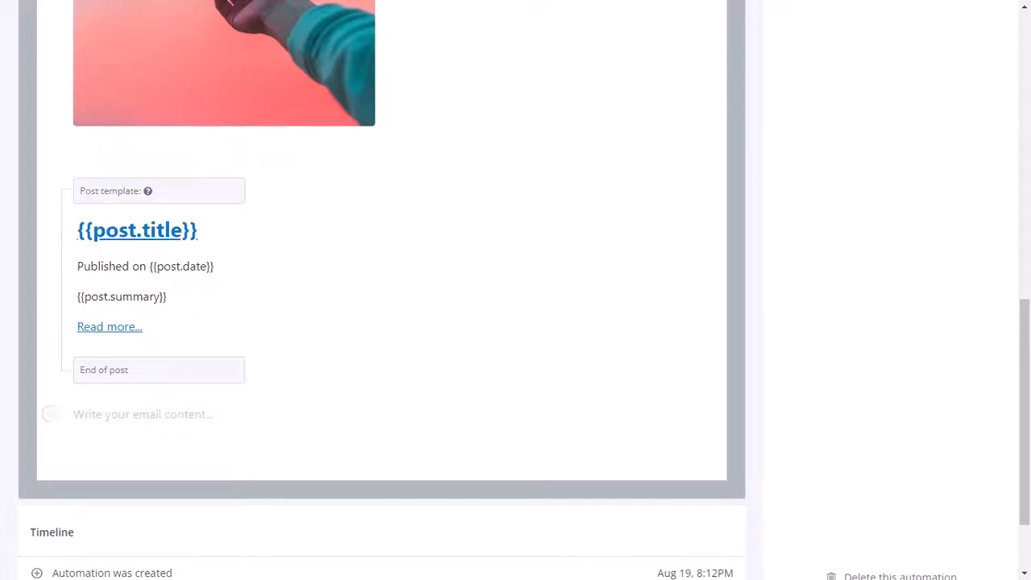
text(What did you think? Repl)
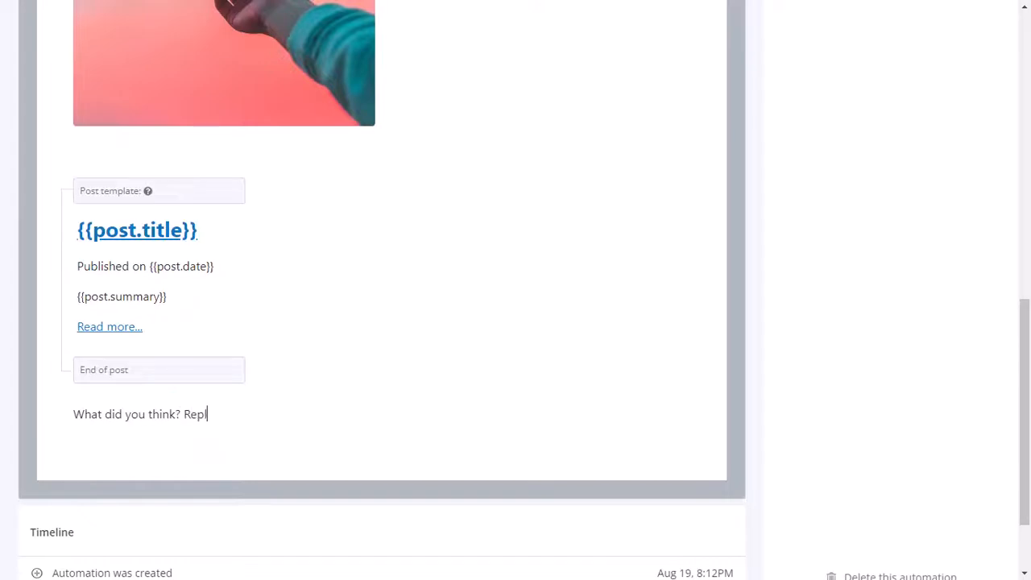
text(y to this email an)
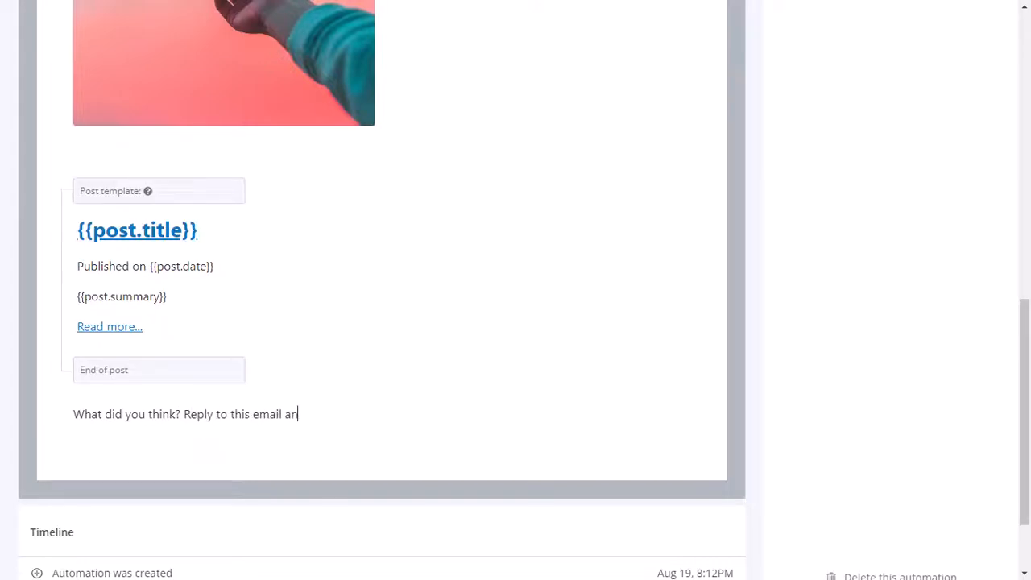
text(d let us know how this post)
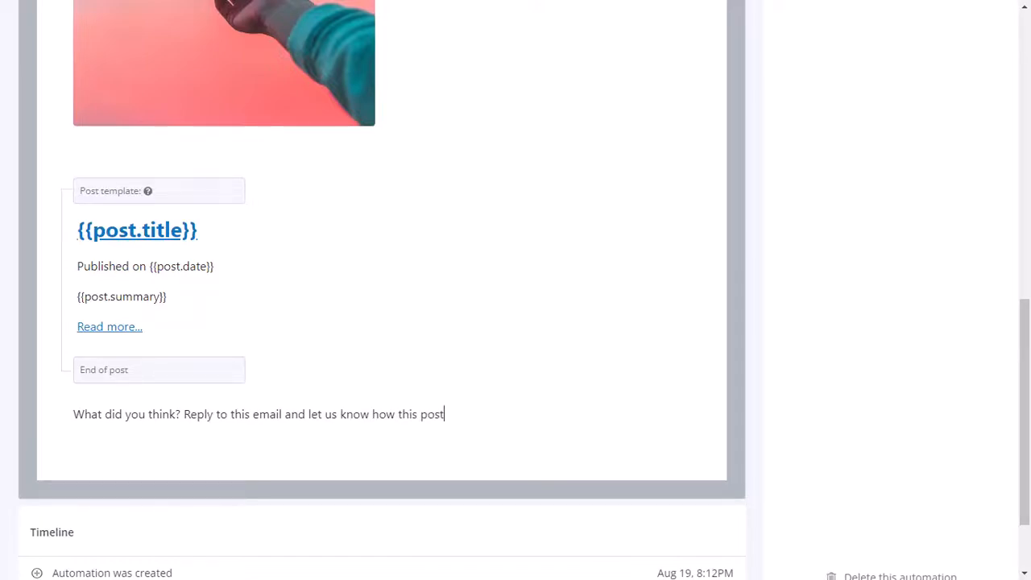
text( hep)
key(BackSpace)
text(lped you!)
- Add the sign-off "Sincerely," and "Team Agents of Grace Network" on separate lines below the closing message
key(Return)
text(Sincerely,)
key(Return)
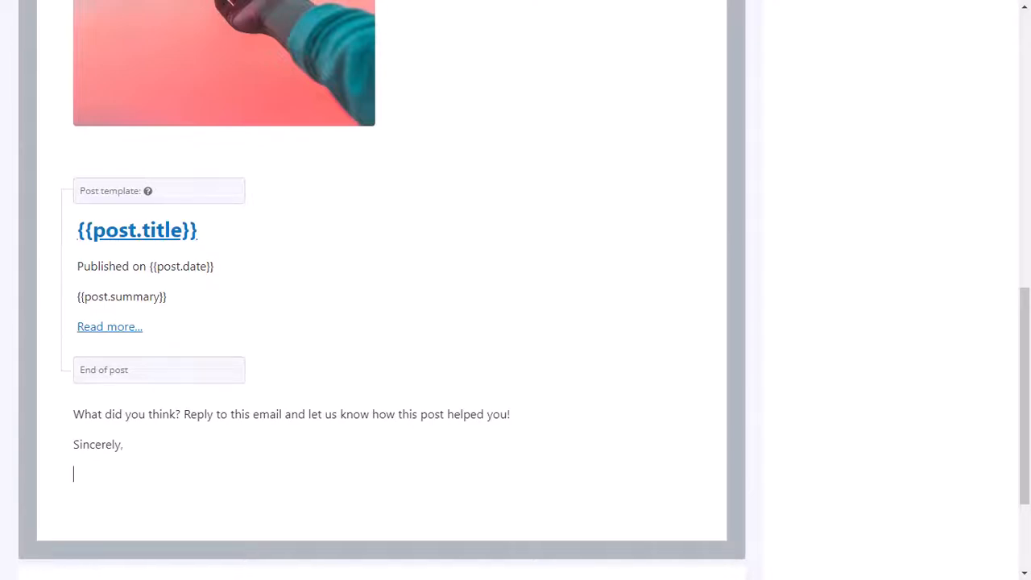
text(Team Agents of Grace Network)
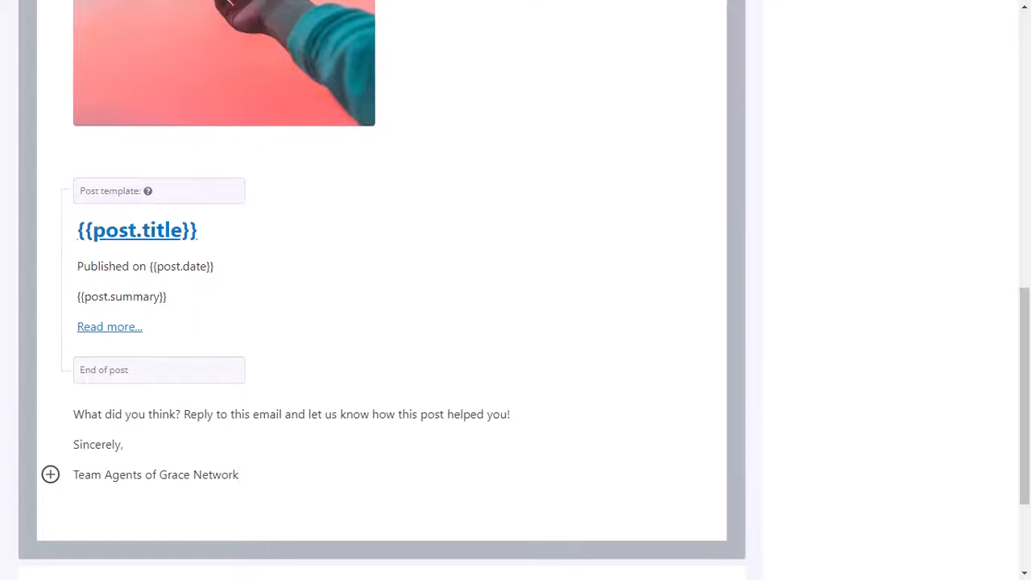
- Insert an empty line above "Sincerely," and another above the "What did you think?" line
click(74, 442)
key(Return)
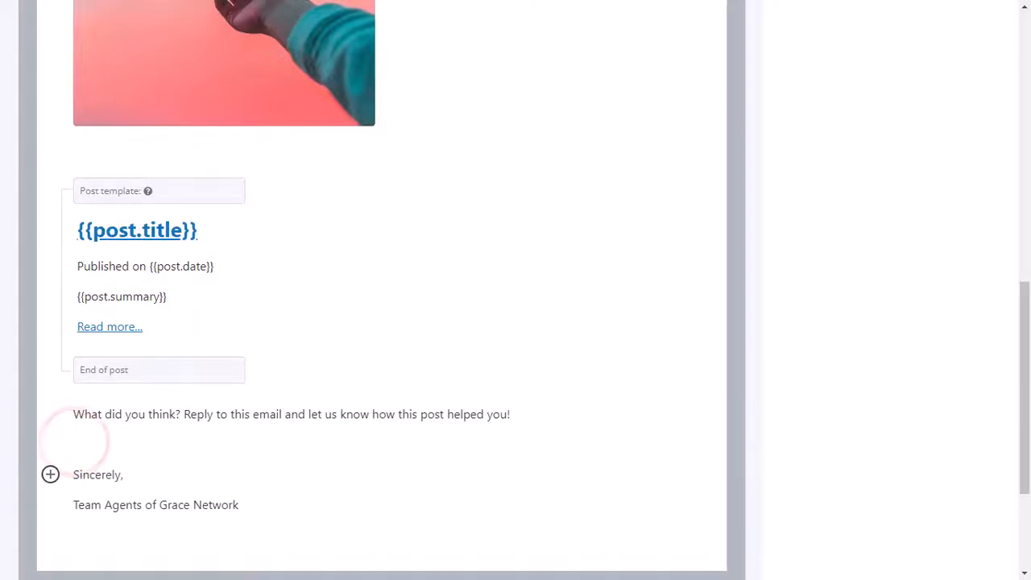
click(74, 414)
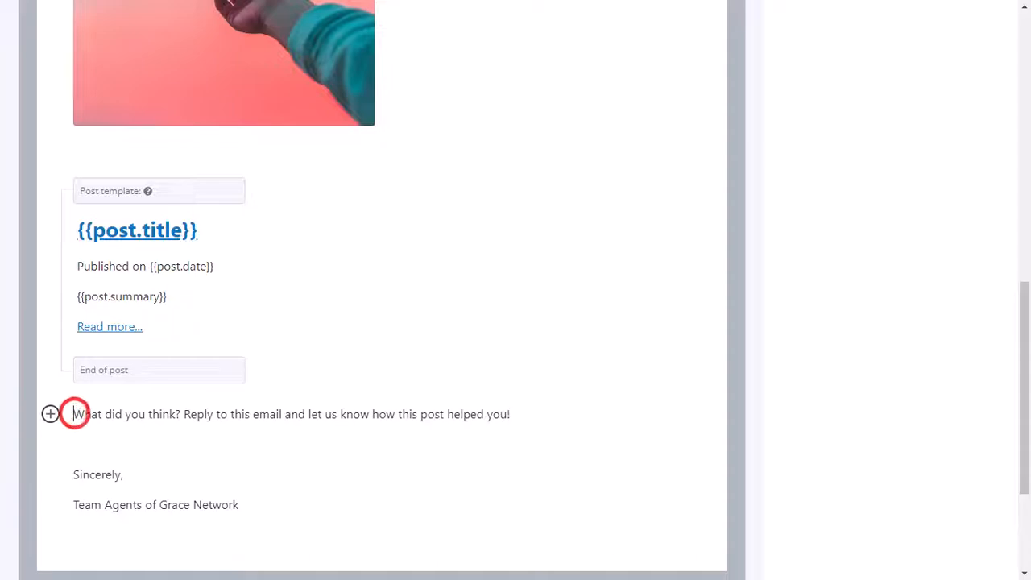
key(Return)
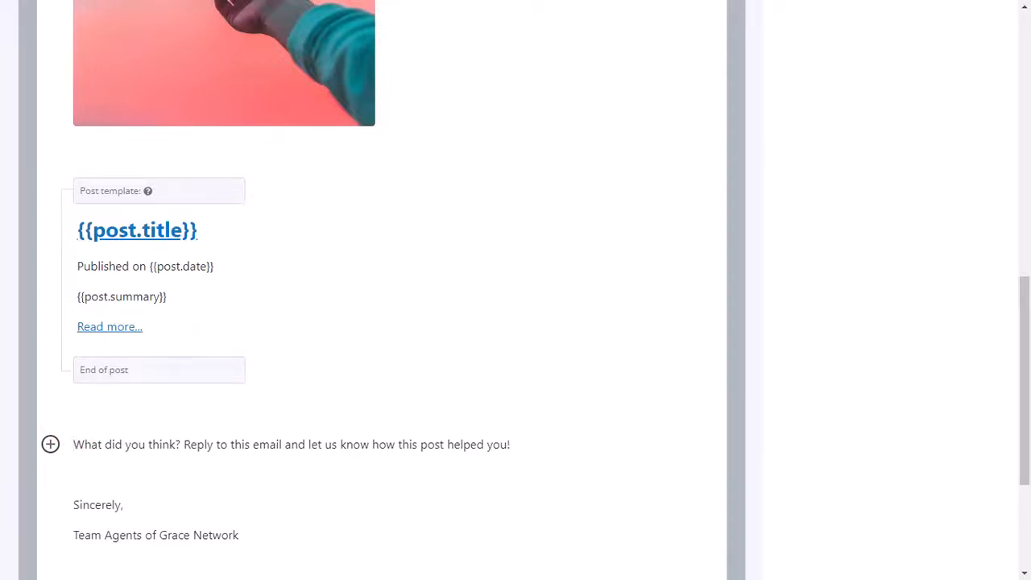
- Make the "What did you think?" line bold and set its text color to dark teal 147467
triple_click(83, 444)
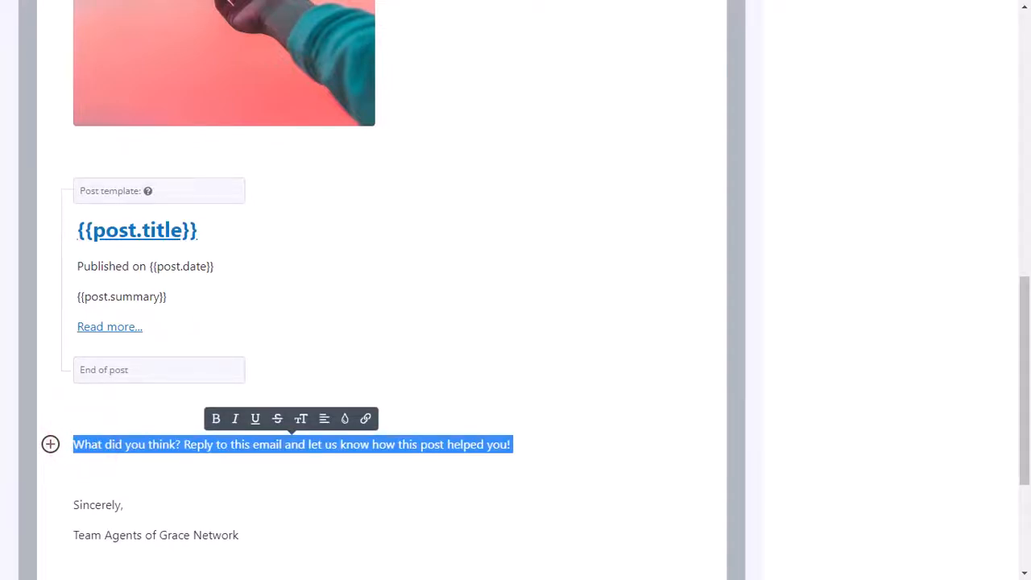
click(215, 418)
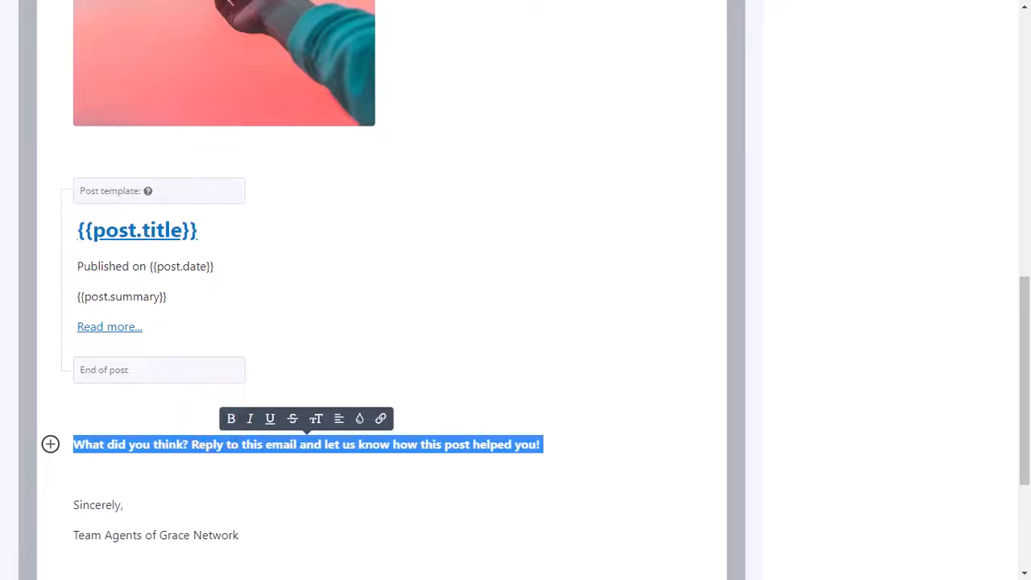
click(360, 418)
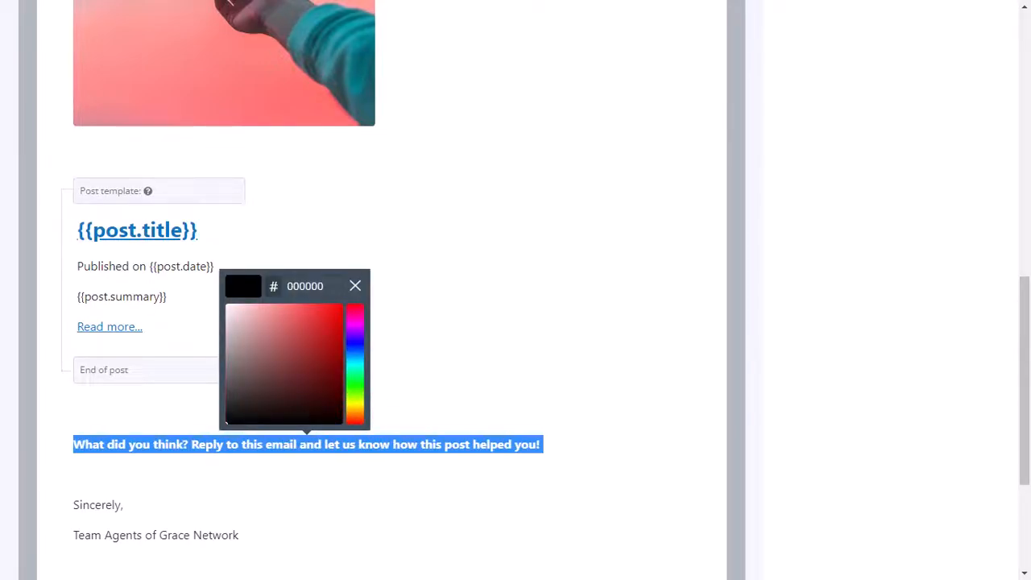
click(356, 357)
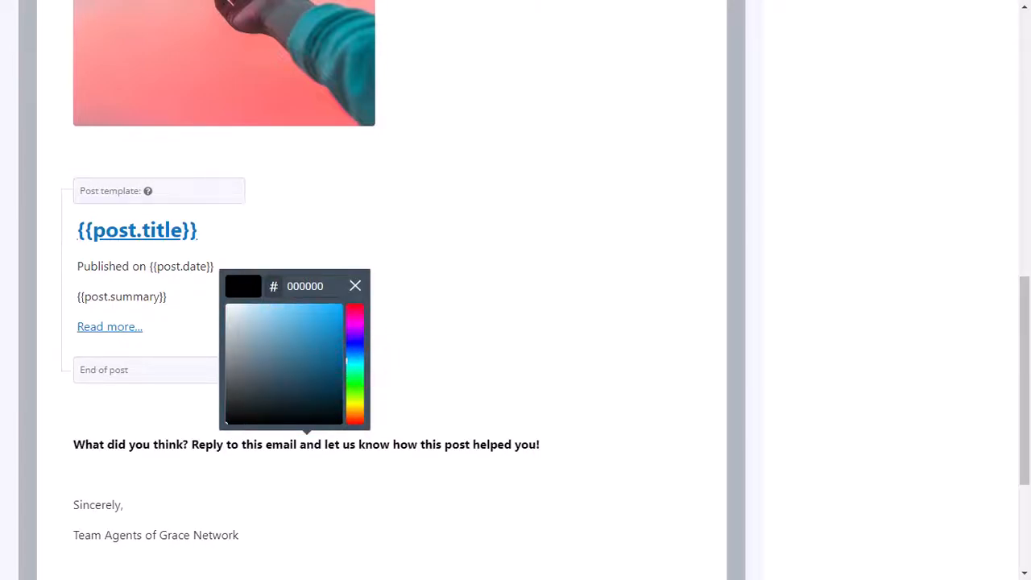
click(355, 348)
click(359, 366)
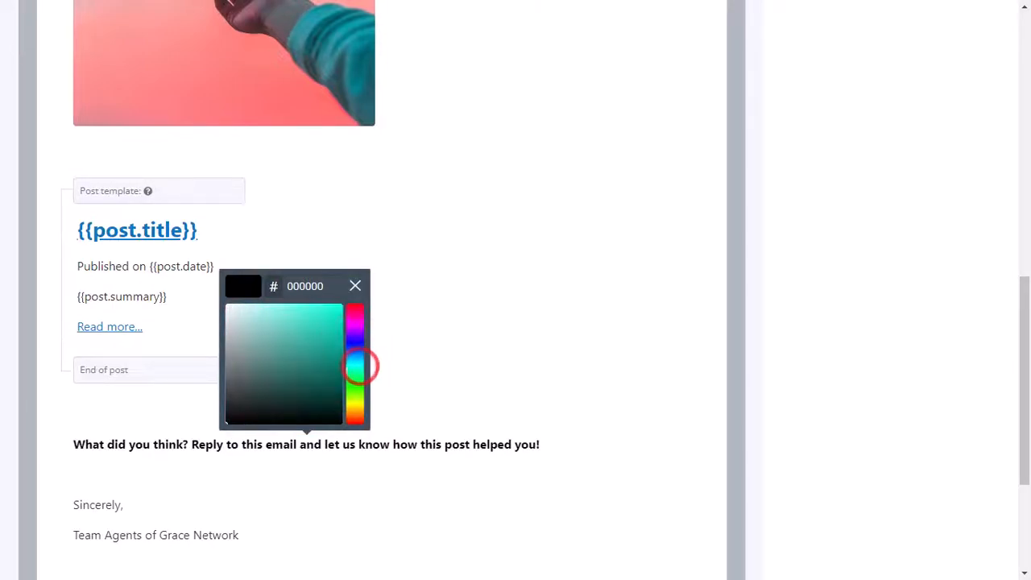
click(322, 369)
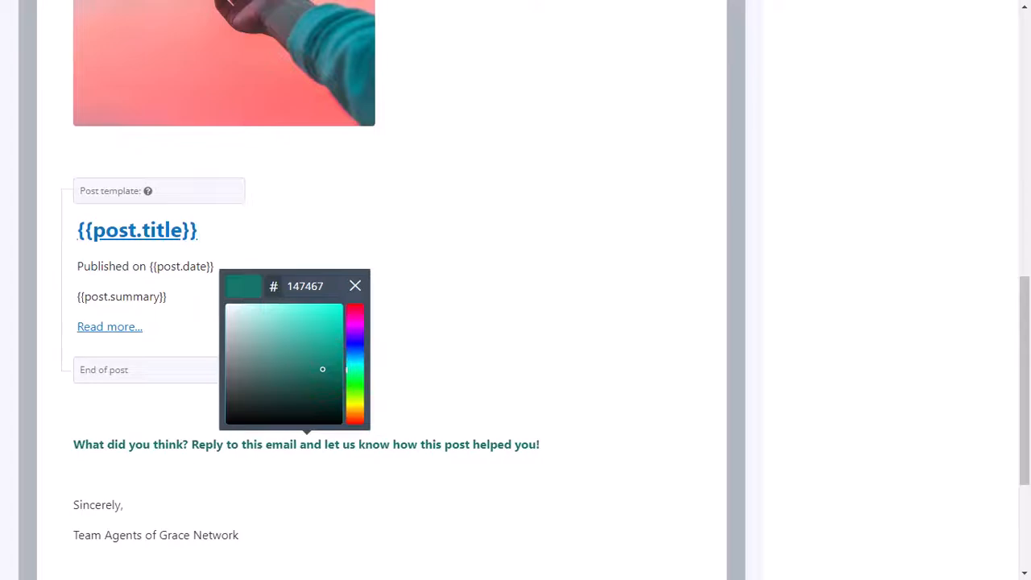
click(273, 461)
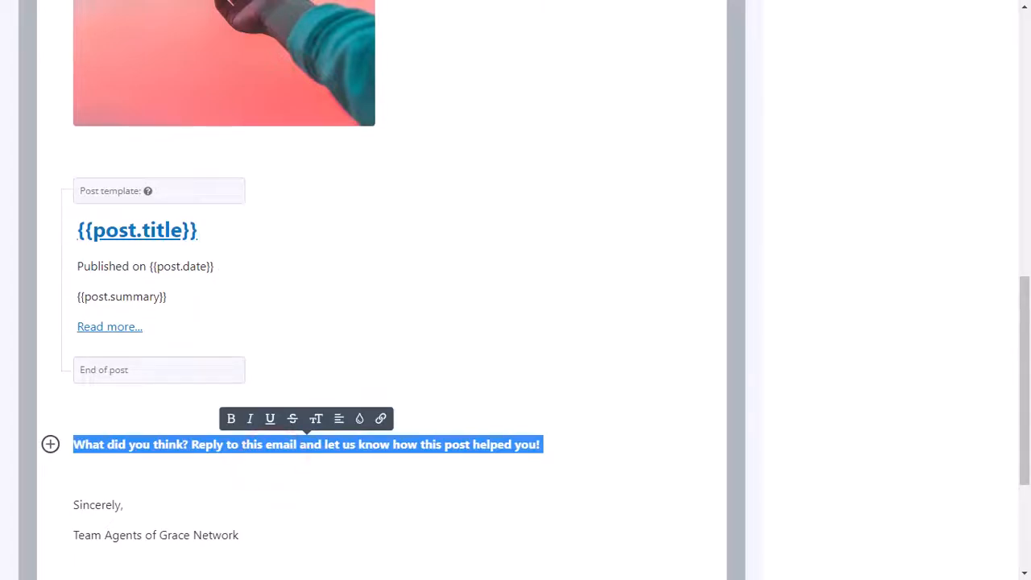
click(114, 504)
- Preview the email and read through it from the heading to the sign-off and footer
drag(1023, 350, 1024, 77)
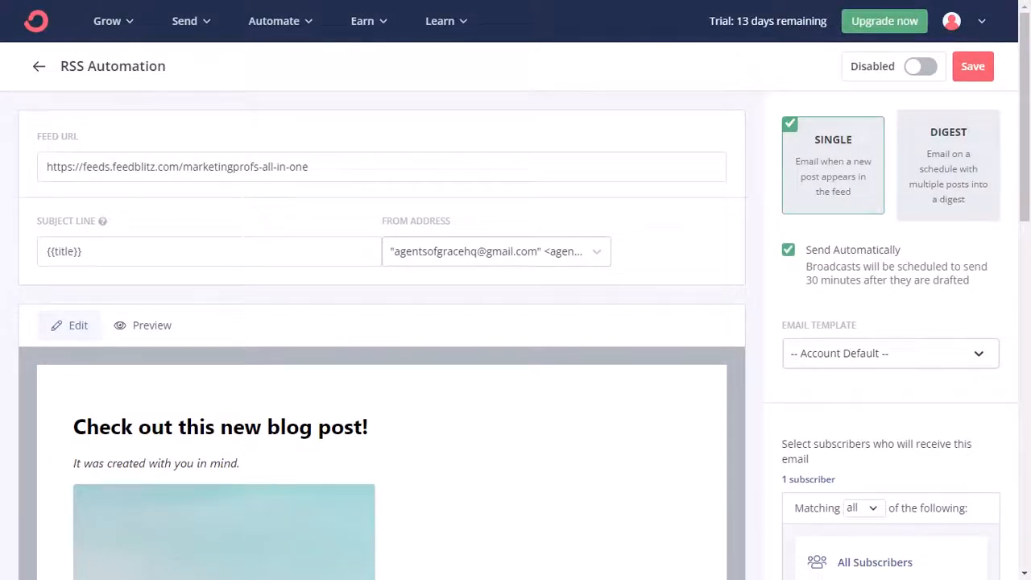
click(133, 325)
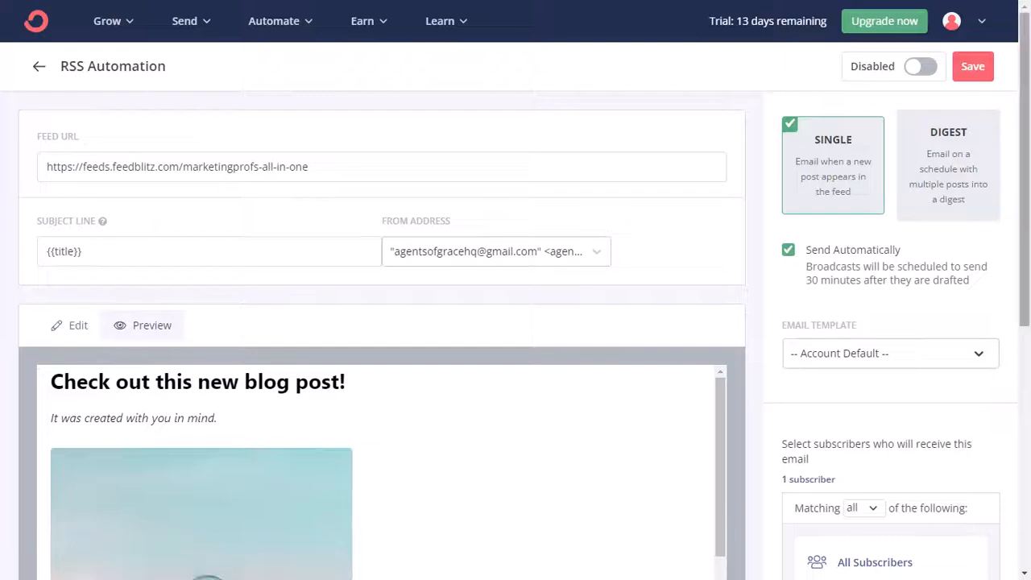
scroll(1017, 151, down, 2)
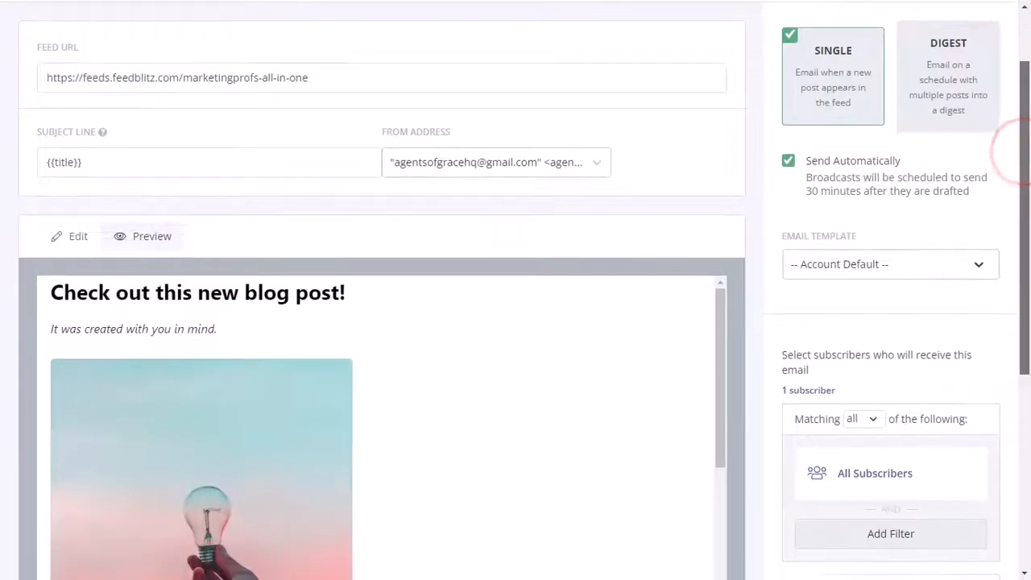
scroll(1016, 151, down, 4)
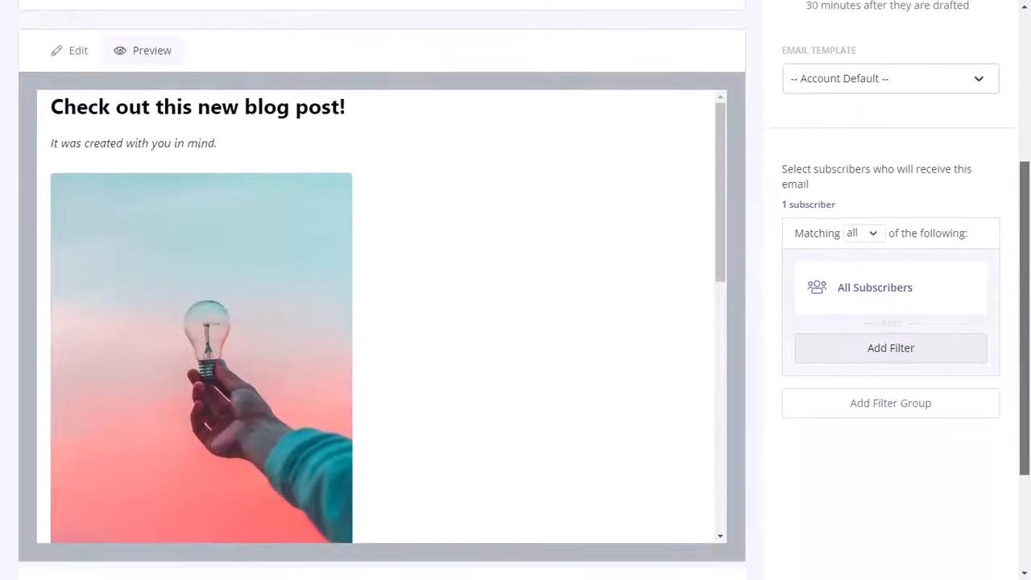
scroll(515, 290, down, 1)
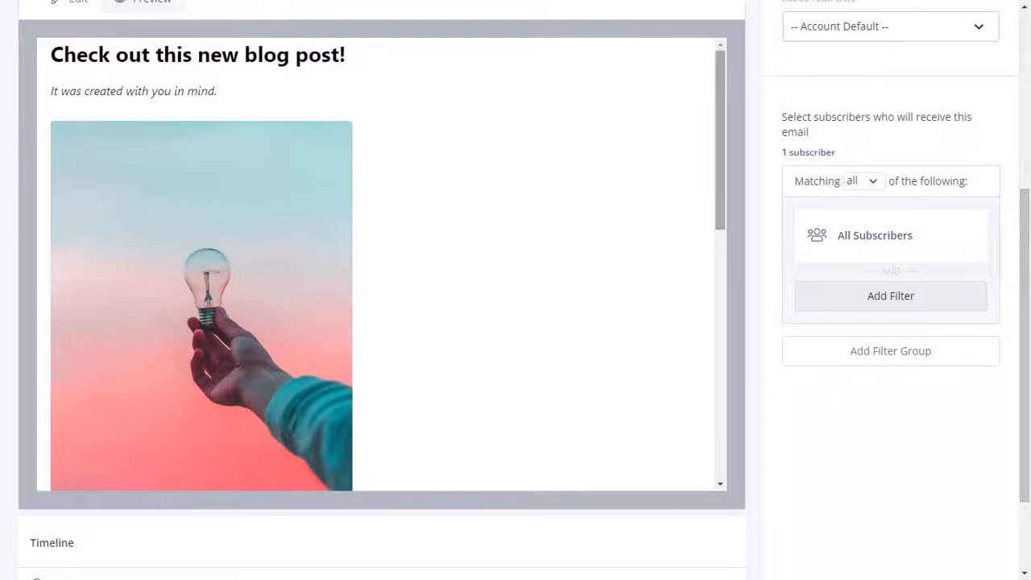
scroll(717, 64, down, 3)
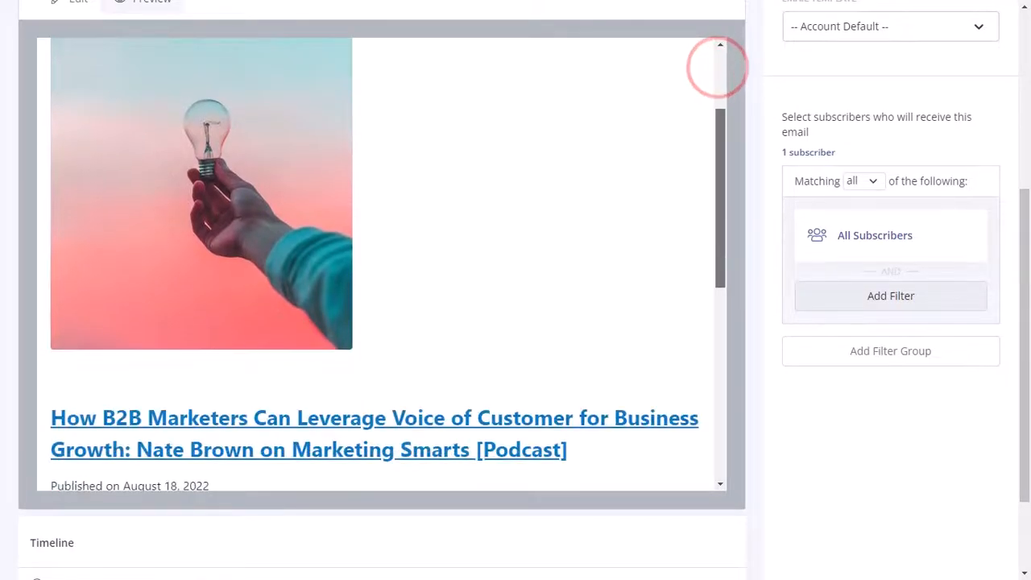
scroll(381, 264, down, 2)
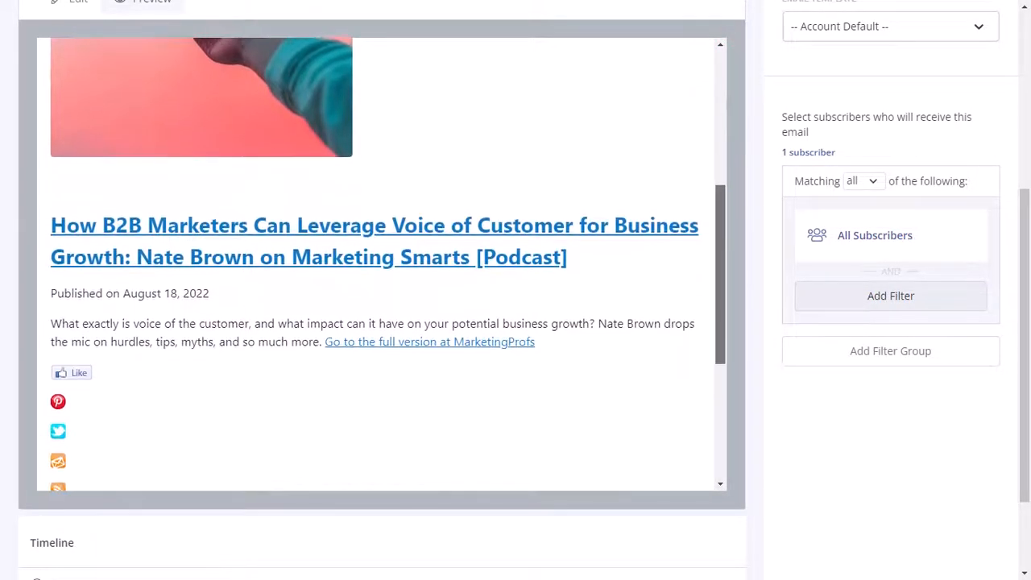
scroll(382, 263, down, 2)
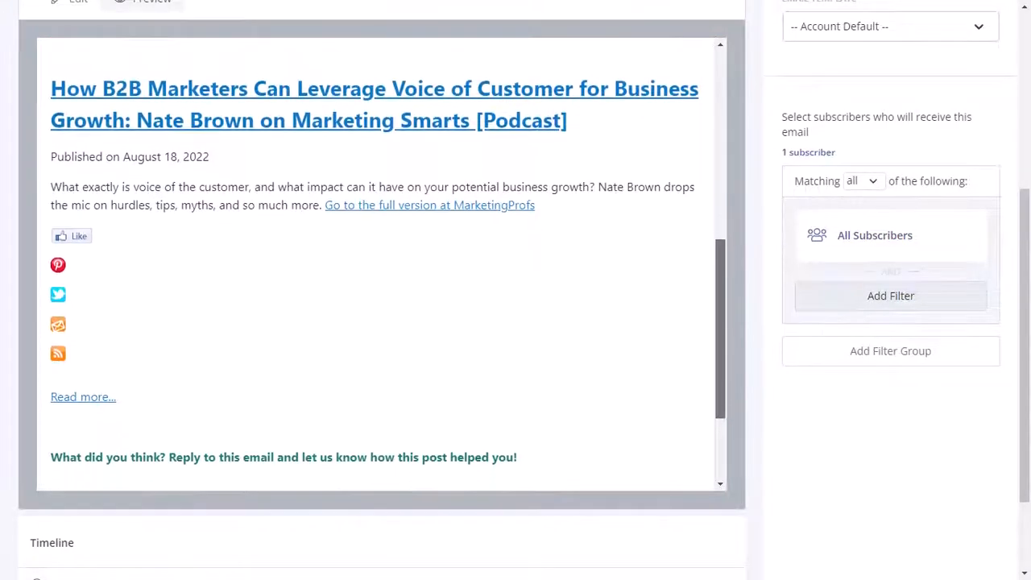
scroll(382, 263, down, 2)
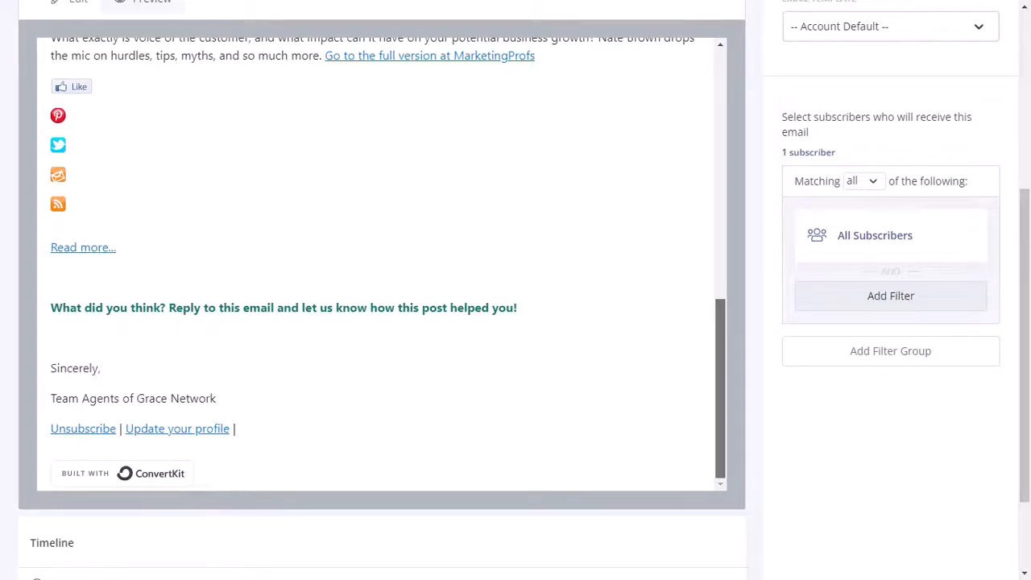
scroll(382, 264, up, 6)
scroll(382, 264, up, 2)
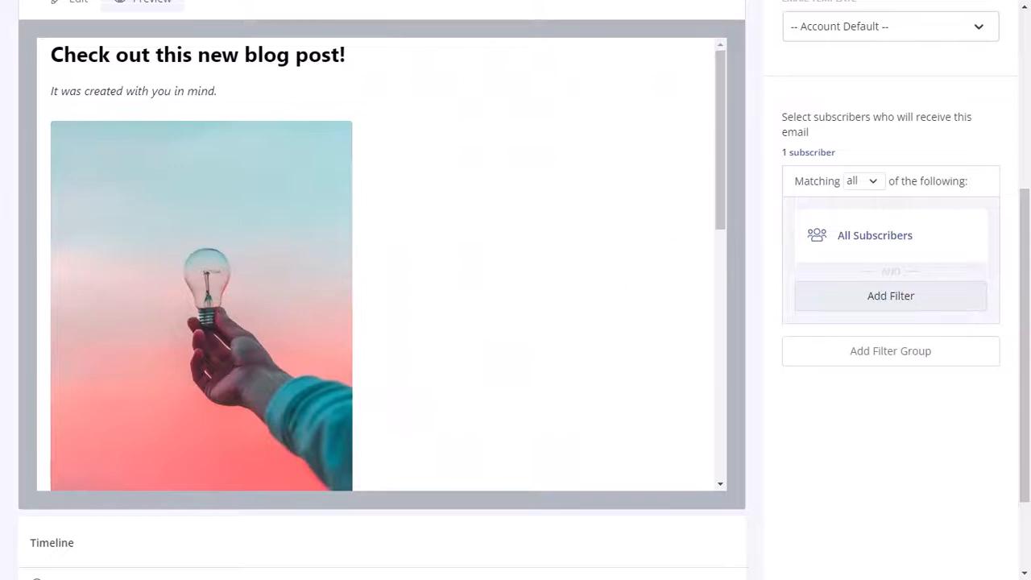
scroll(1016, 209, up, 3)
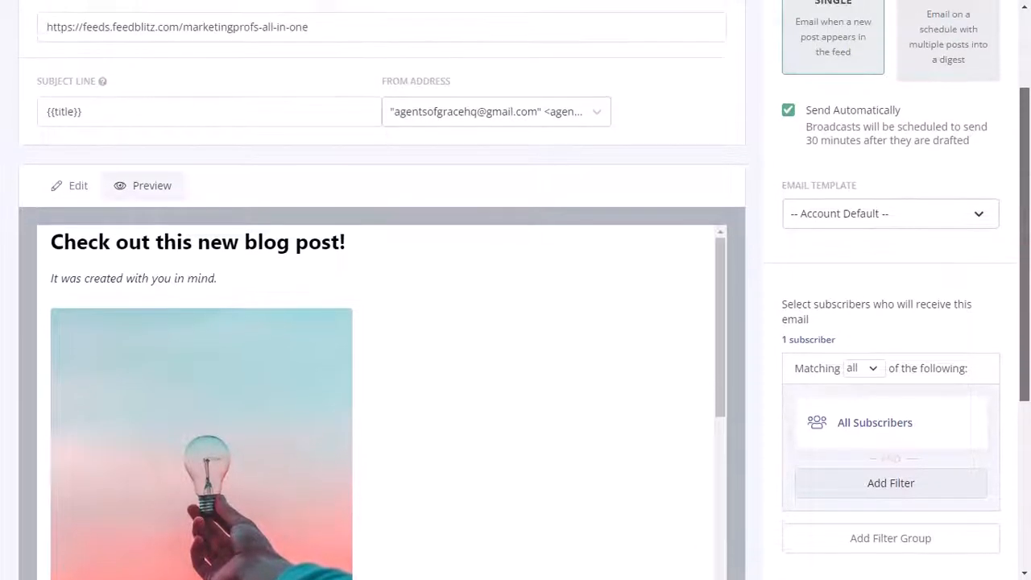
scroll(516, 290, up, 2)
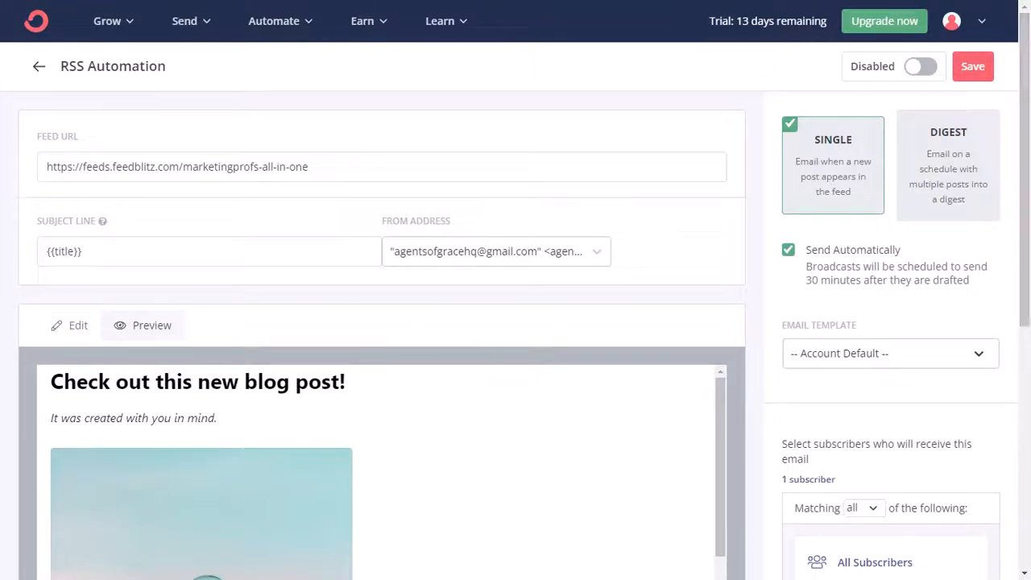
- Save the blog RSS automation and leave its editor
click(971, 68)
click(38, 66)
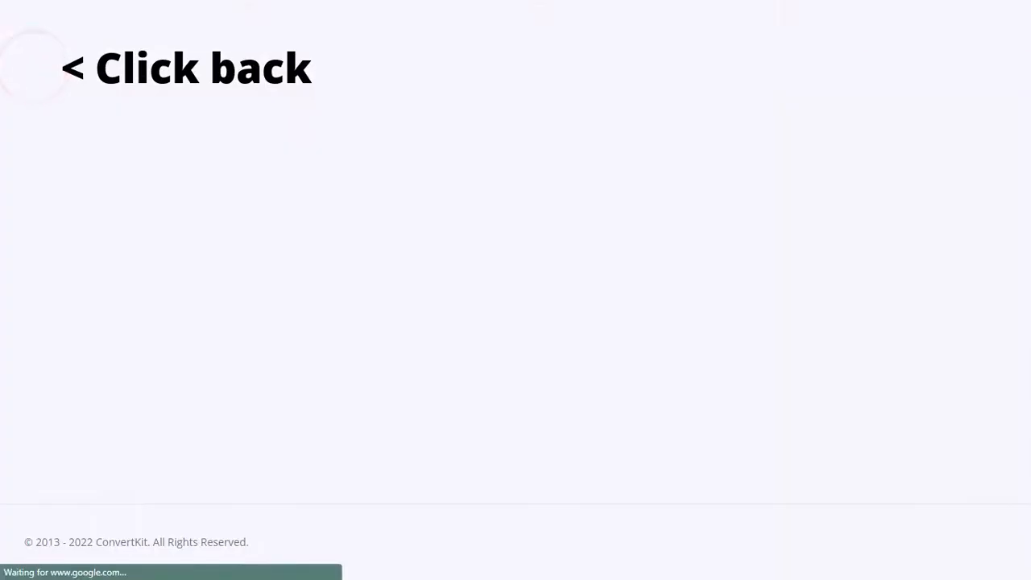
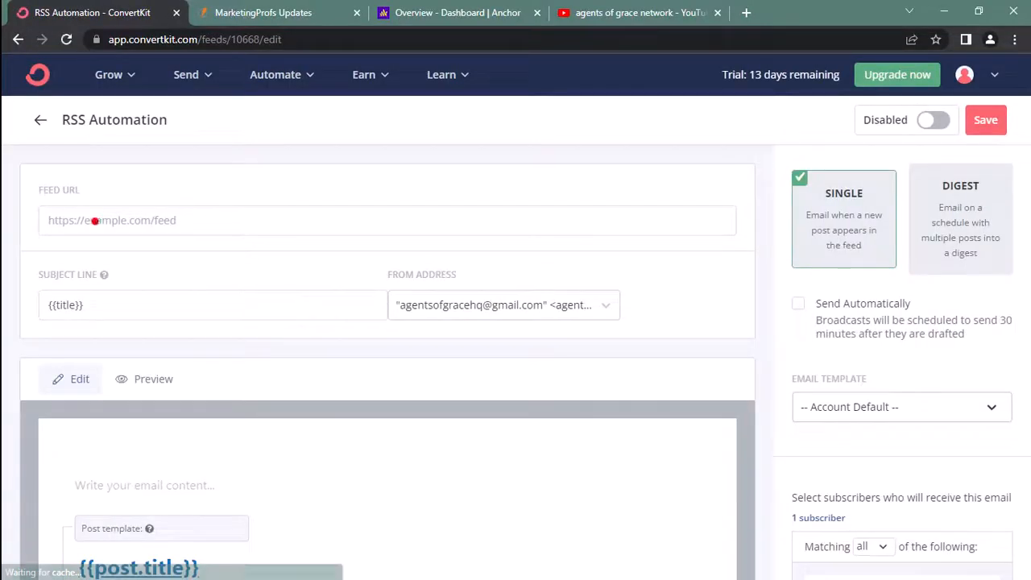
click(91, 219)
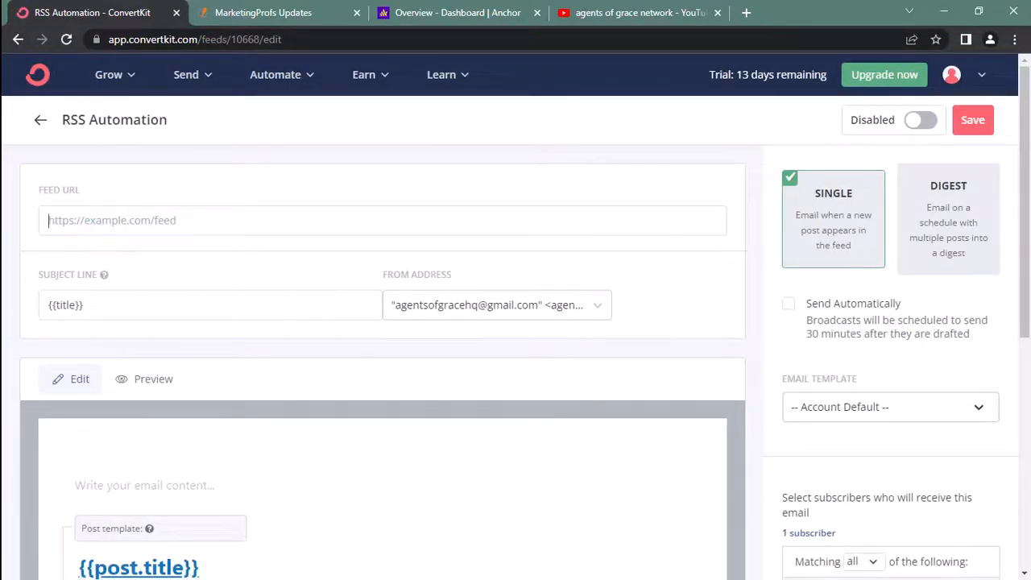
key(alt+Tab)
key(alt+Tab)
key(alt+Tab)
key(alt+Tab)
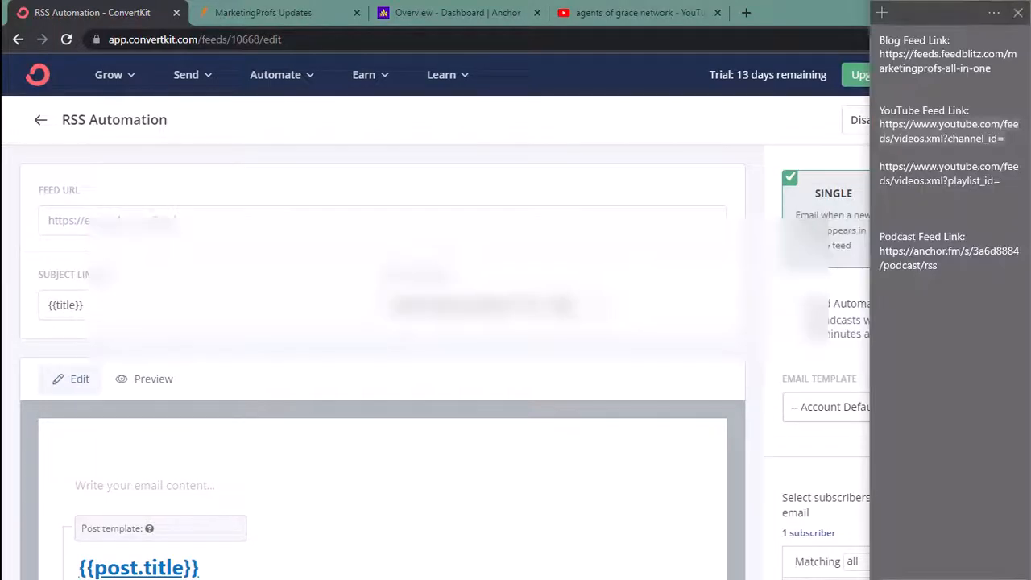
triple_click(919, 139)
key(ctrl+c)
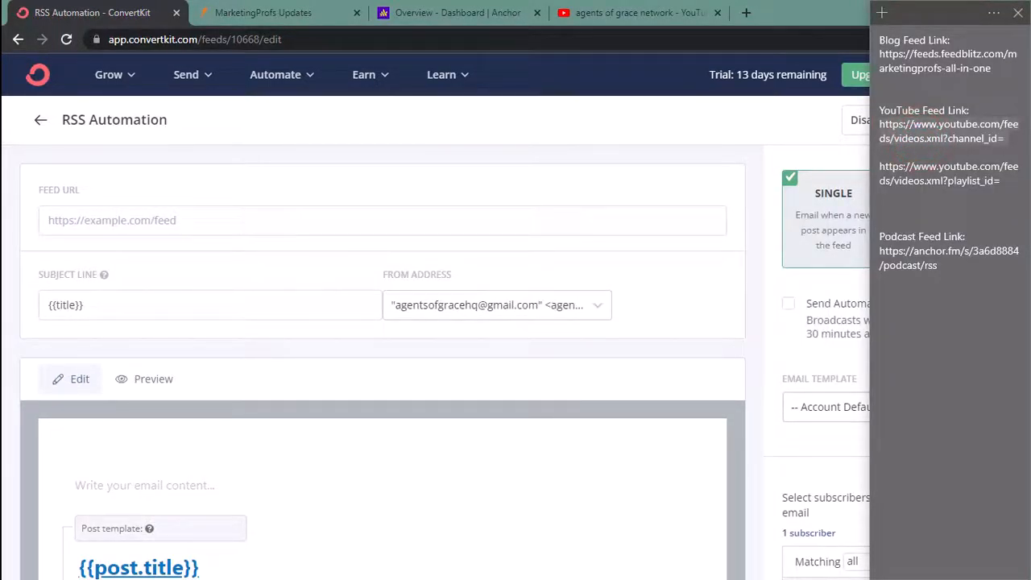
click(340, 216)
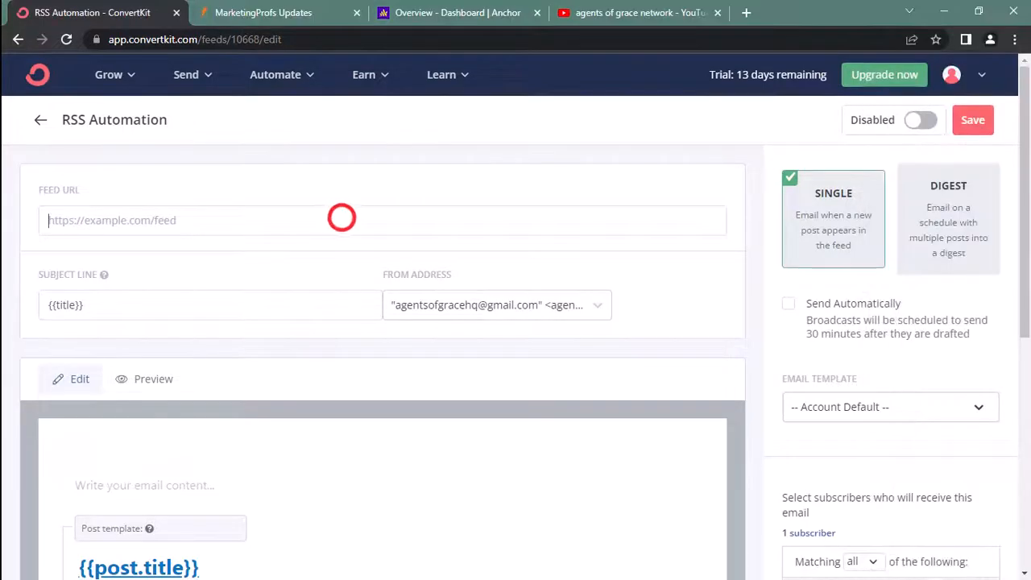
key(ctrl+v)
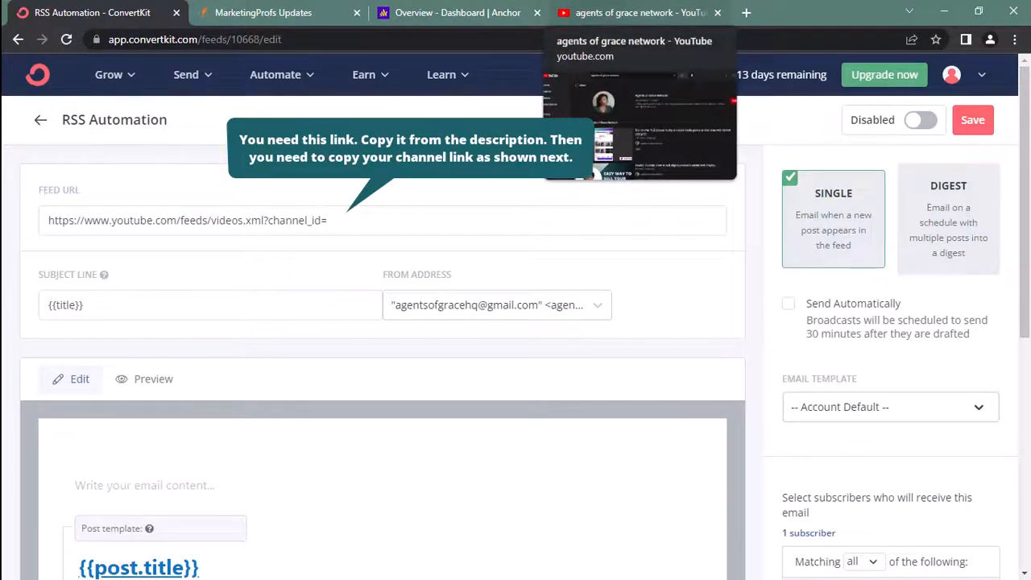
- Switch to YouTube, open the Agents of Grace Network channel and copy the channel ID from its page address
click(599, 15)
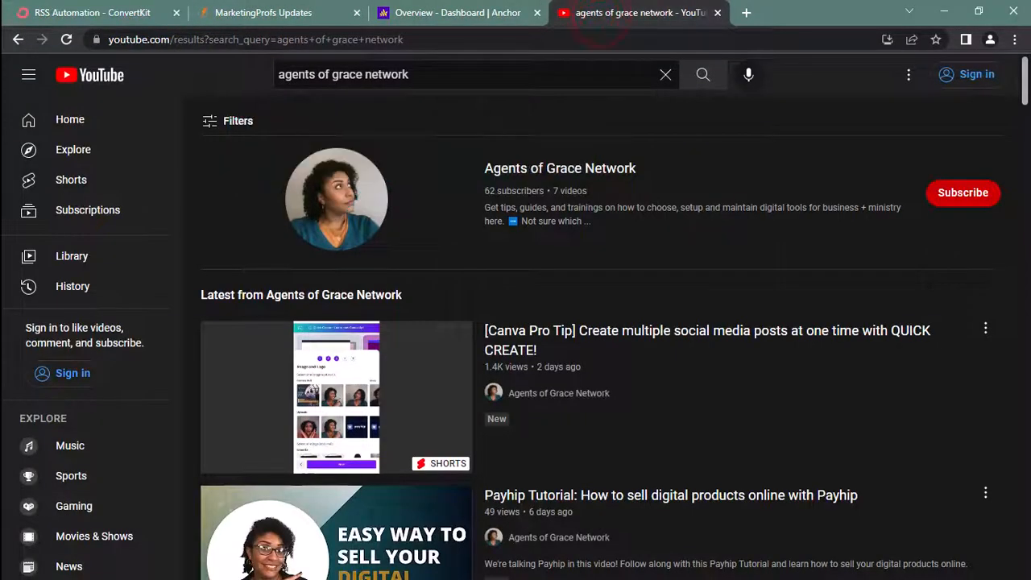
click(323, 184)
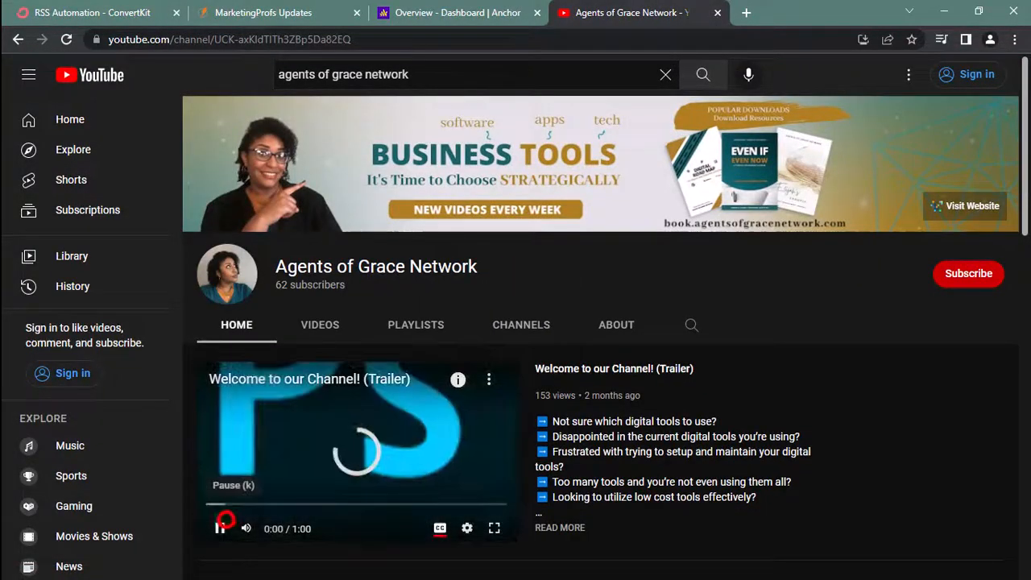
click(219, 528)
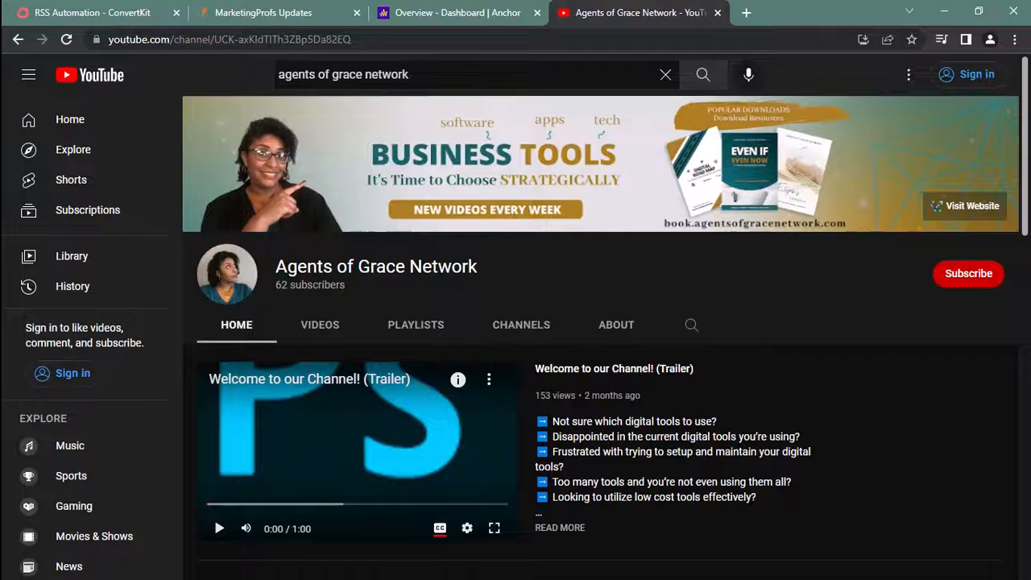
click(216, 38)
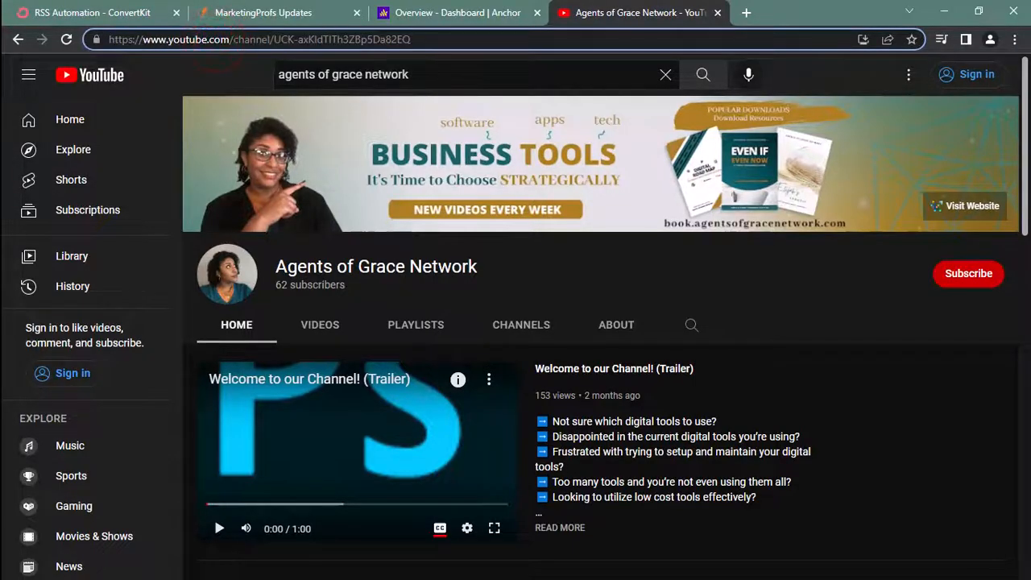
drag(274, 38, 410, 38)
key(ctrl+c)
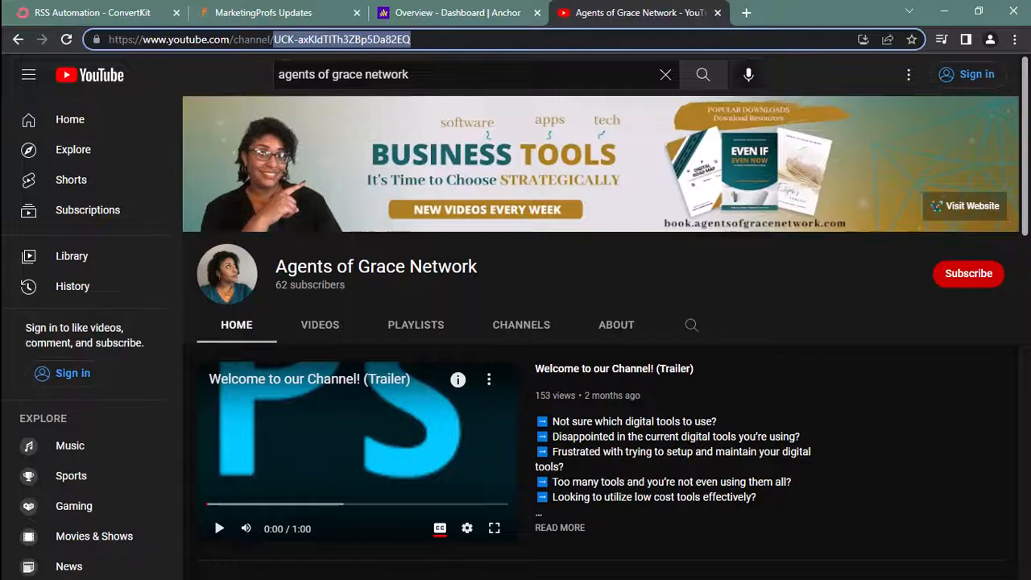
- Back in ConvertKit, append the copied channel ID to the feed URL and enable Send Automatically
click(94, 9)
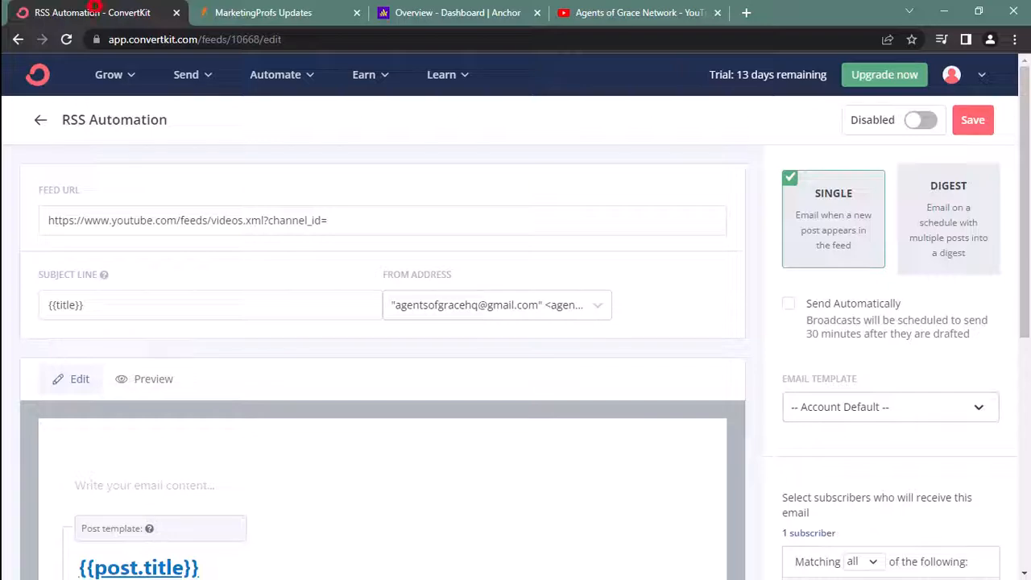
click(328, 221)
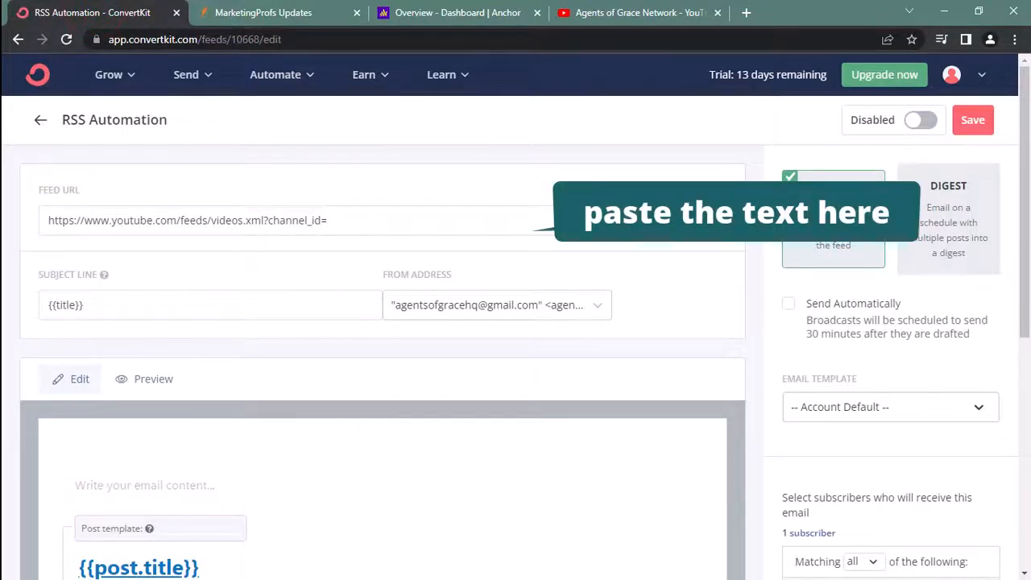
key(ctrl+v)
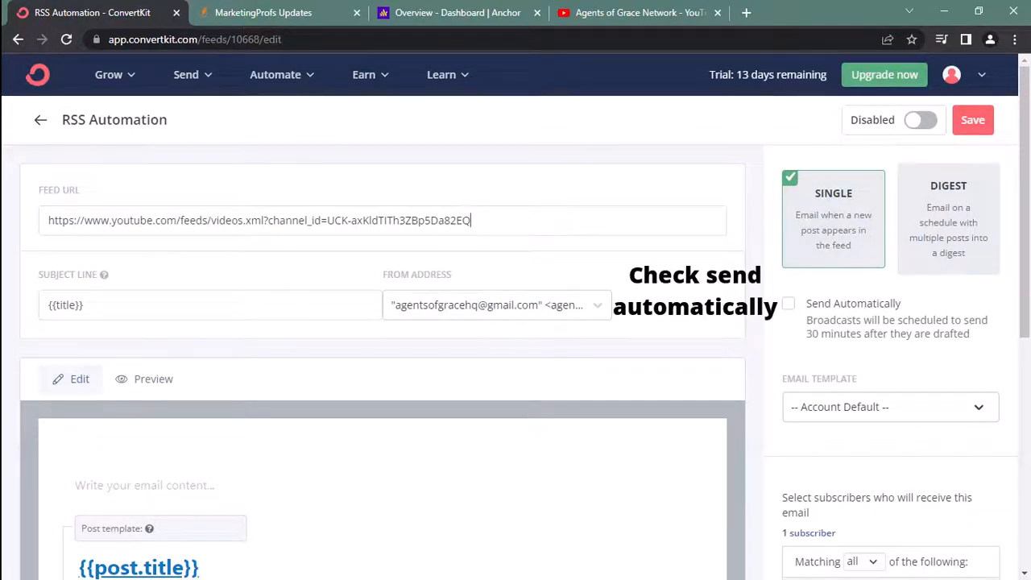
click(787, 303)
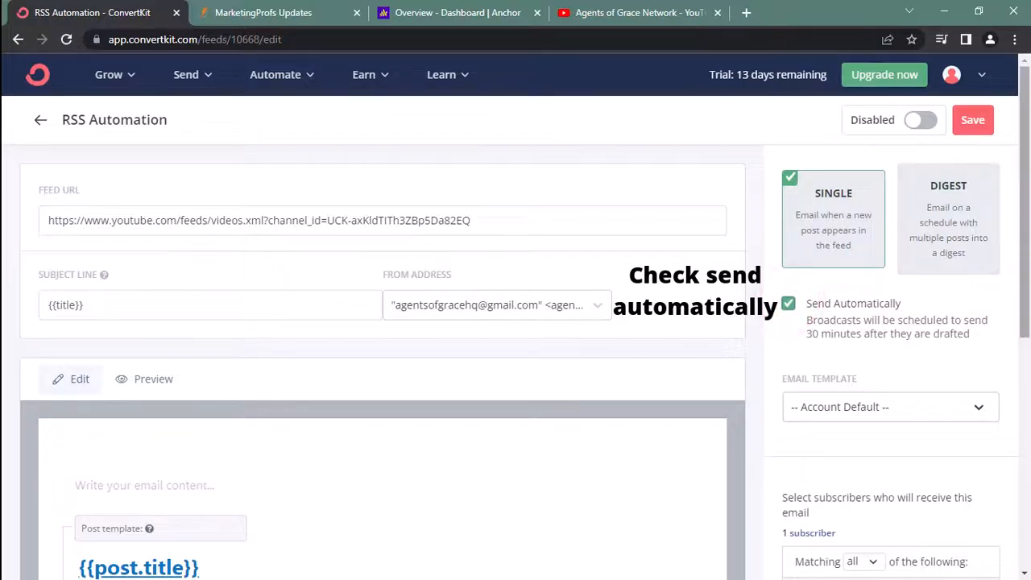
- Write "New Drop!" and "Check out this new YouTube video!" on separate lines above the post template
drag(1024, 139, 1025, 270)
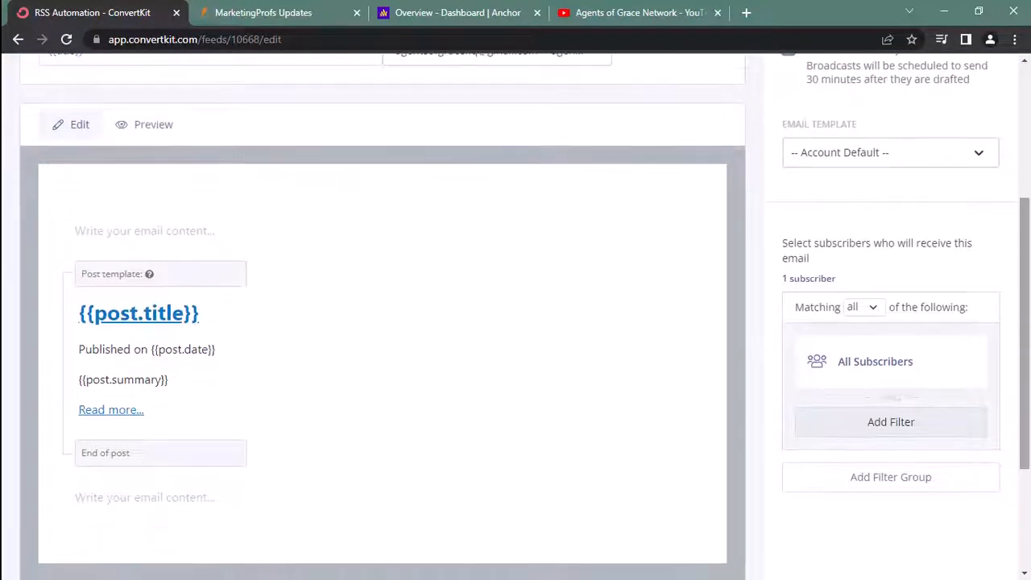
click(188, 229)
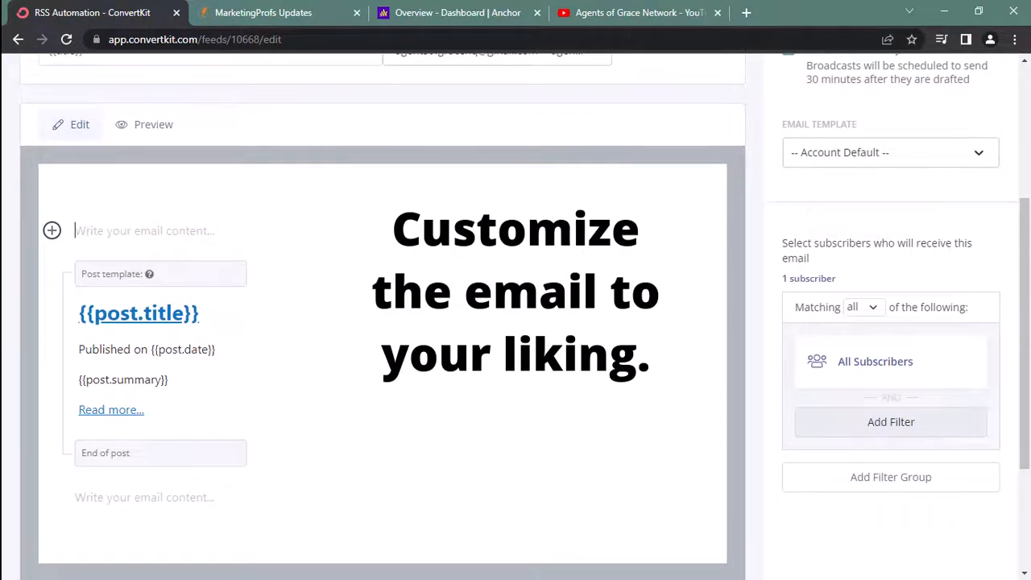
text(New Drop)
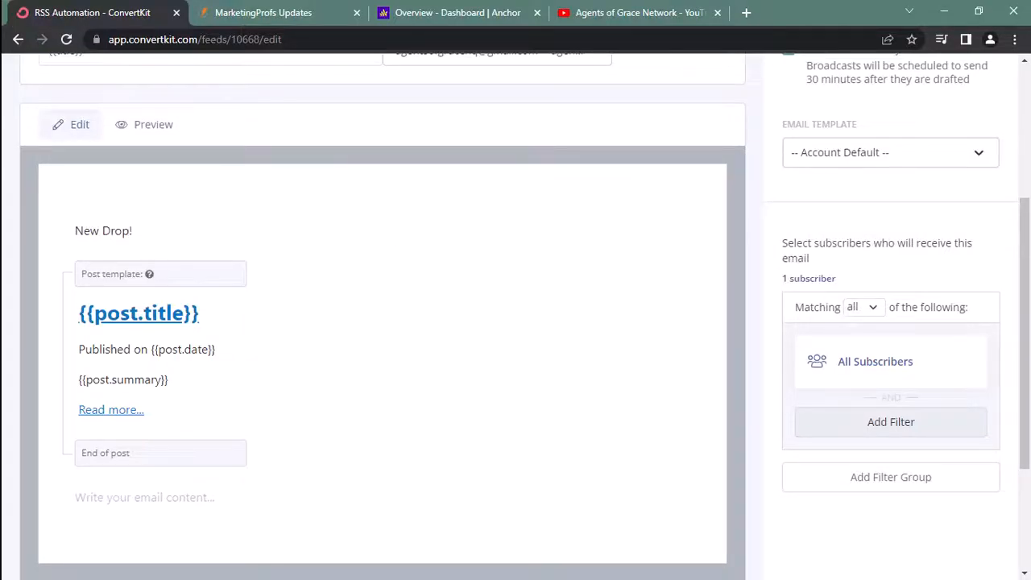
text(! Check out this)
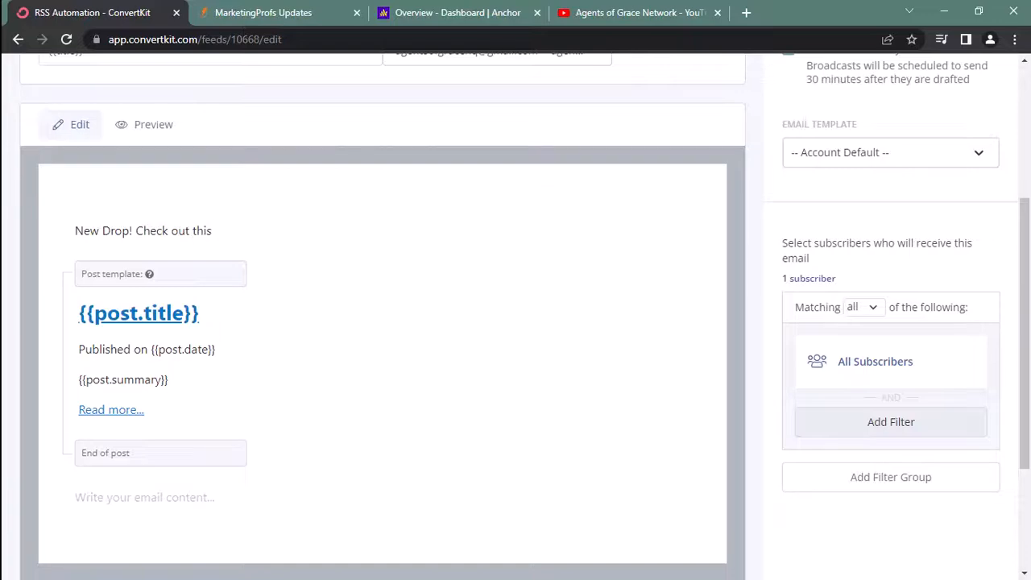
text( new YouTube video!)
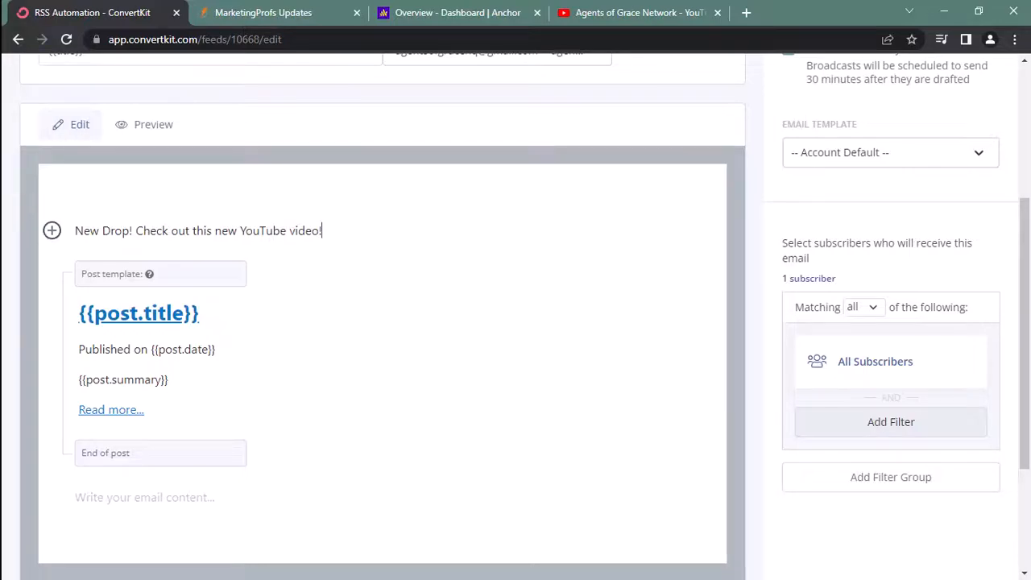
click(134, 230)
key(Return)
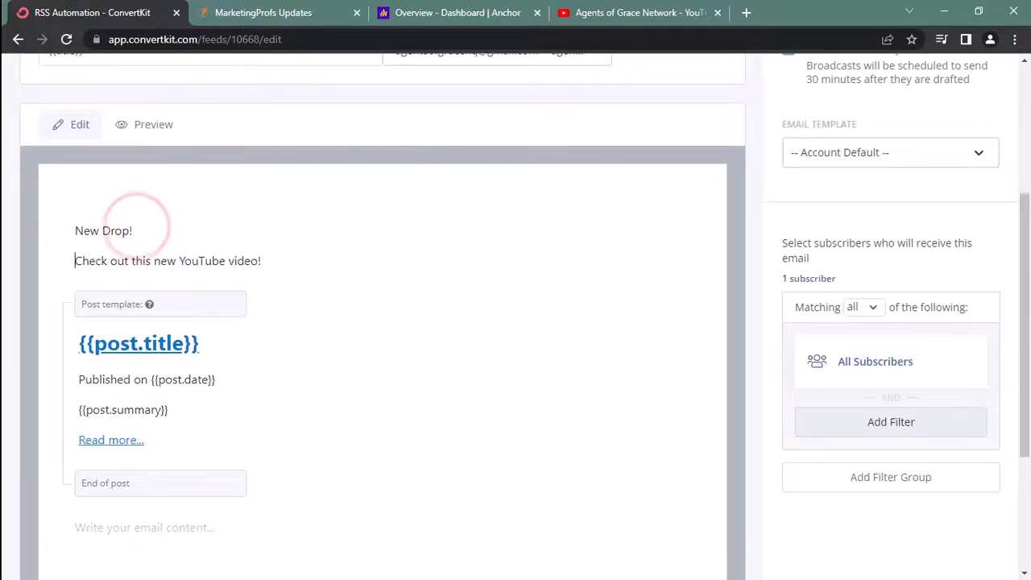
- Format the "New Drop!" line as bold Heading 1 text with font size 48
triple_click(118, 231)
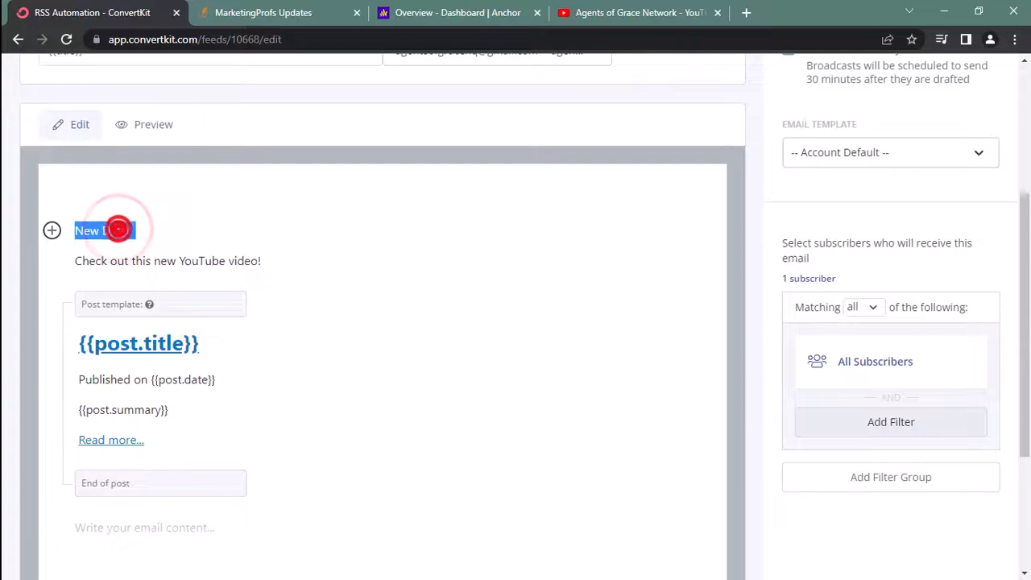
key(ctrl+b)
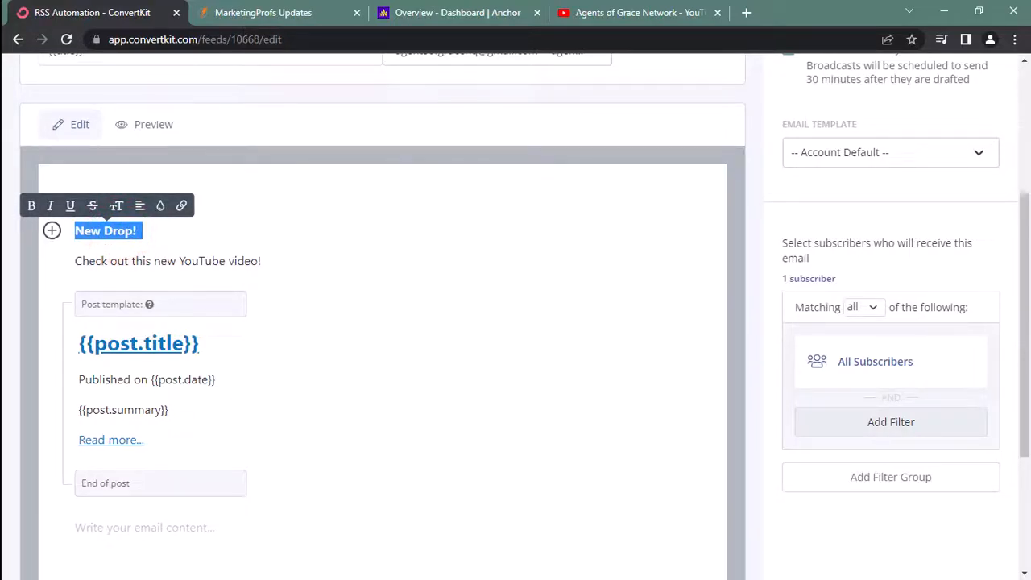
click(51, 231)
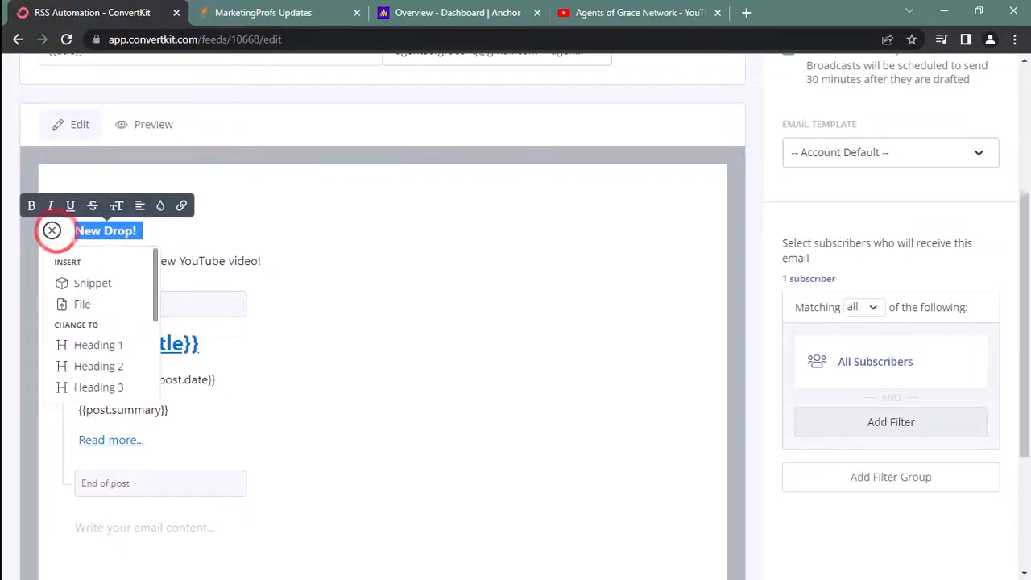
click(98, 345)
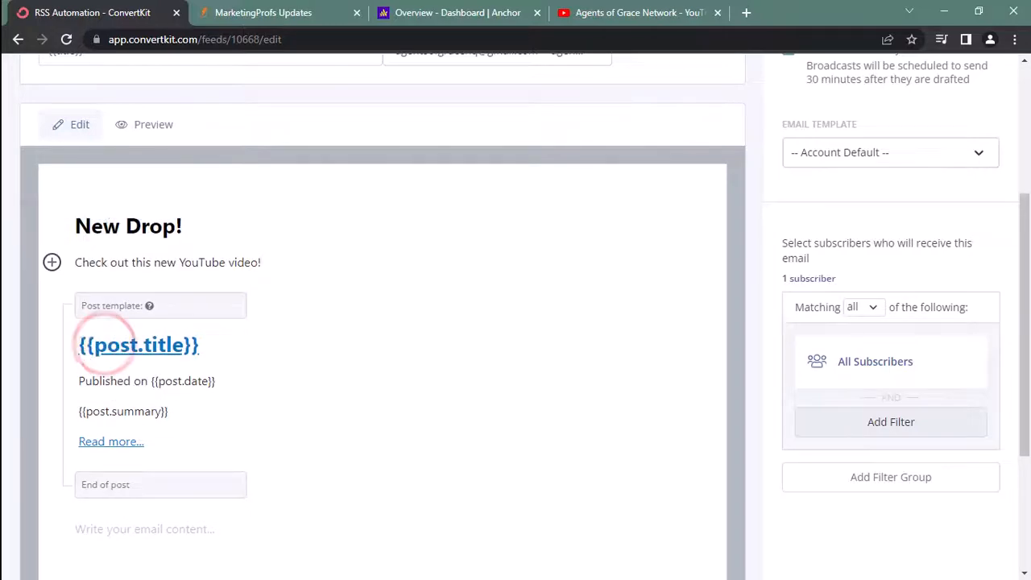
click(136, 228)
triple_click(134, 229)
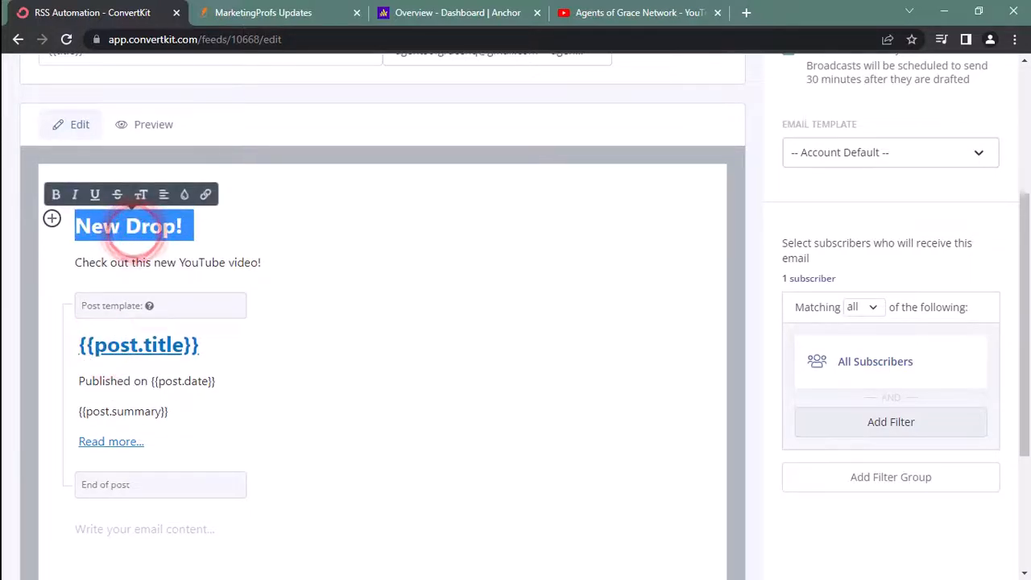
click(141, 194)
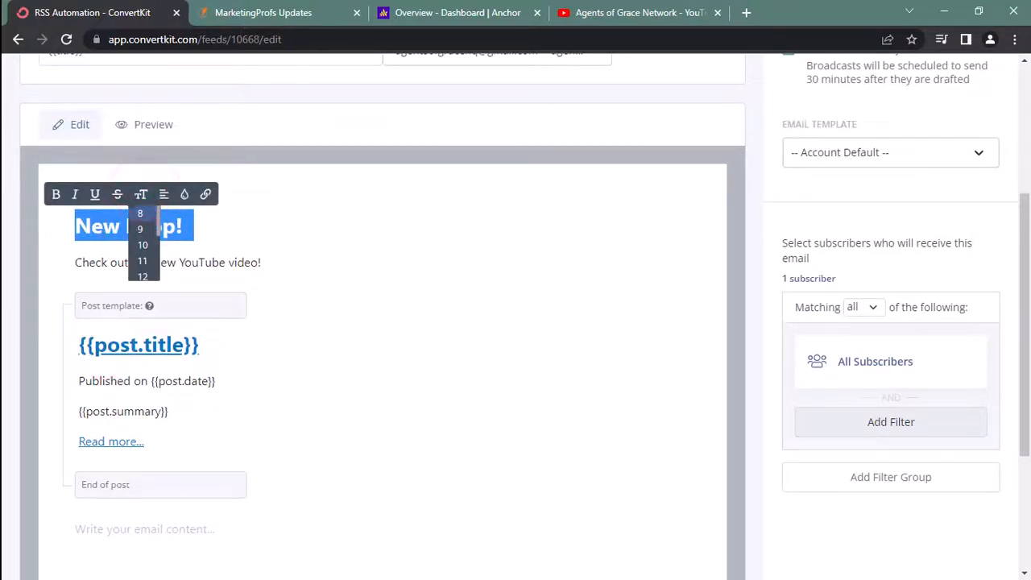
drag(156, 216, 158, 259)
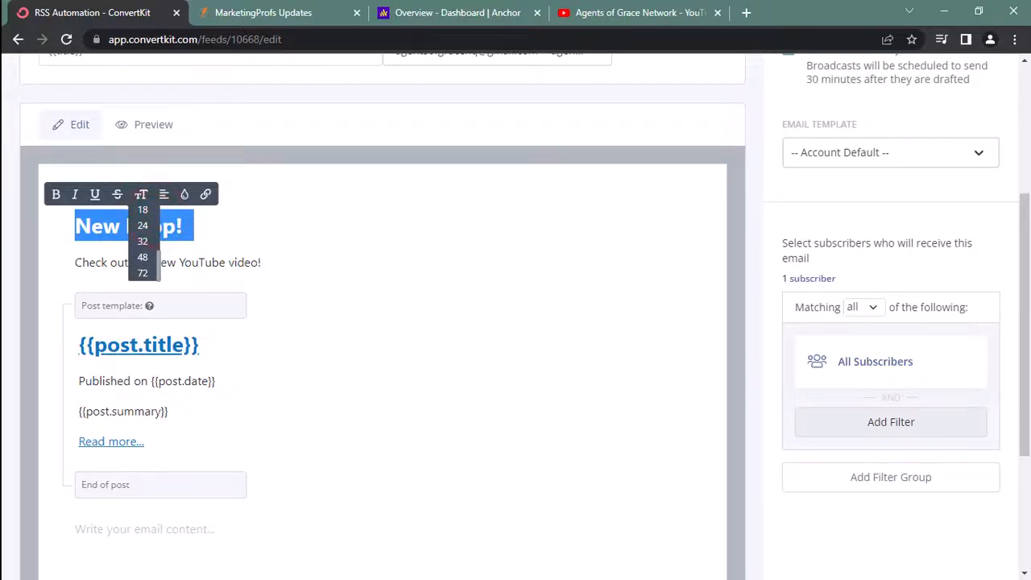
click(143, 257)
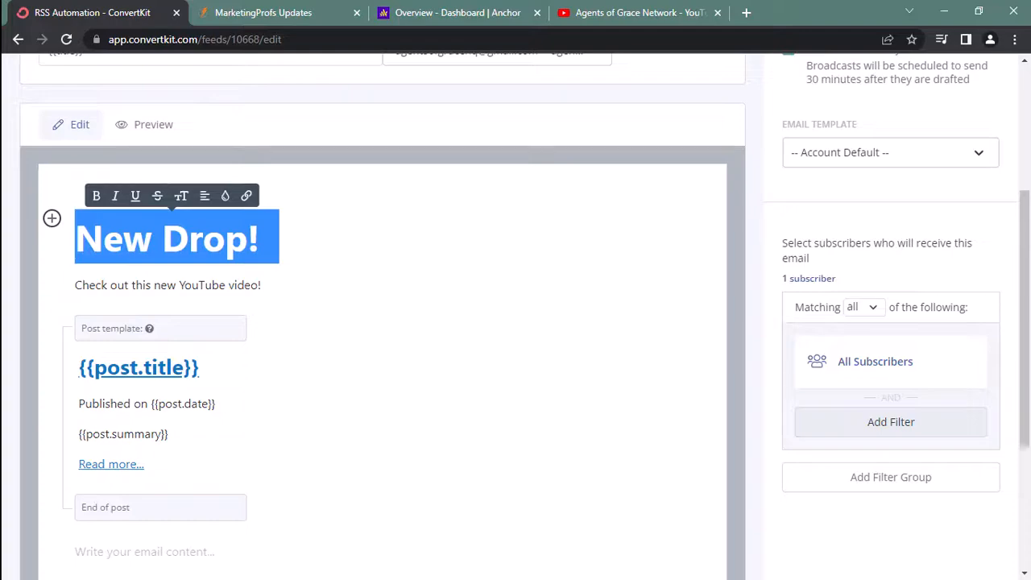
- Below the YouTube video line, search Unsplash for "YouTube" and insert the image of a phone lying flat with the YouTube logo on white
click(235, 285)
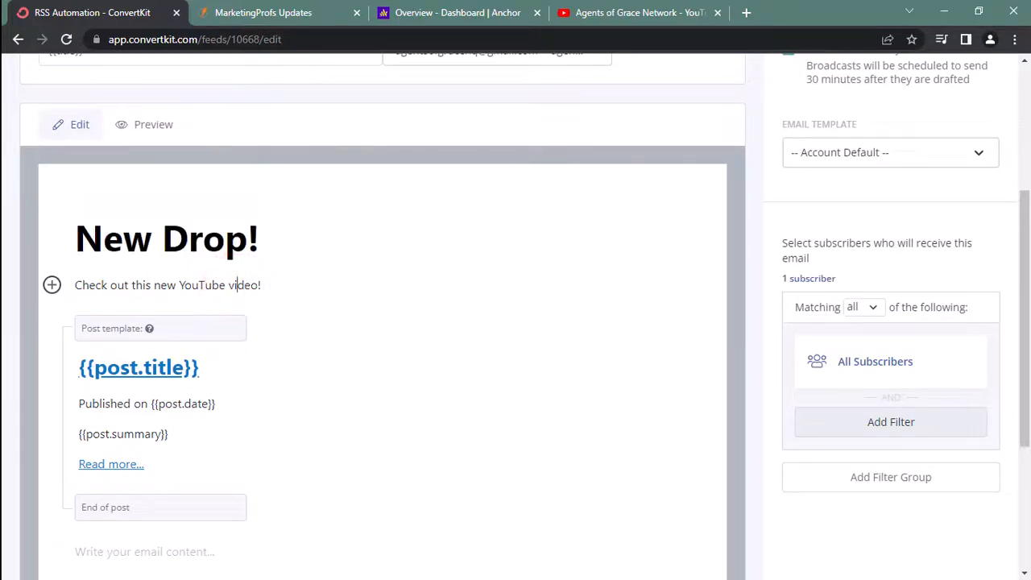
click(269, 285)
key(Return)
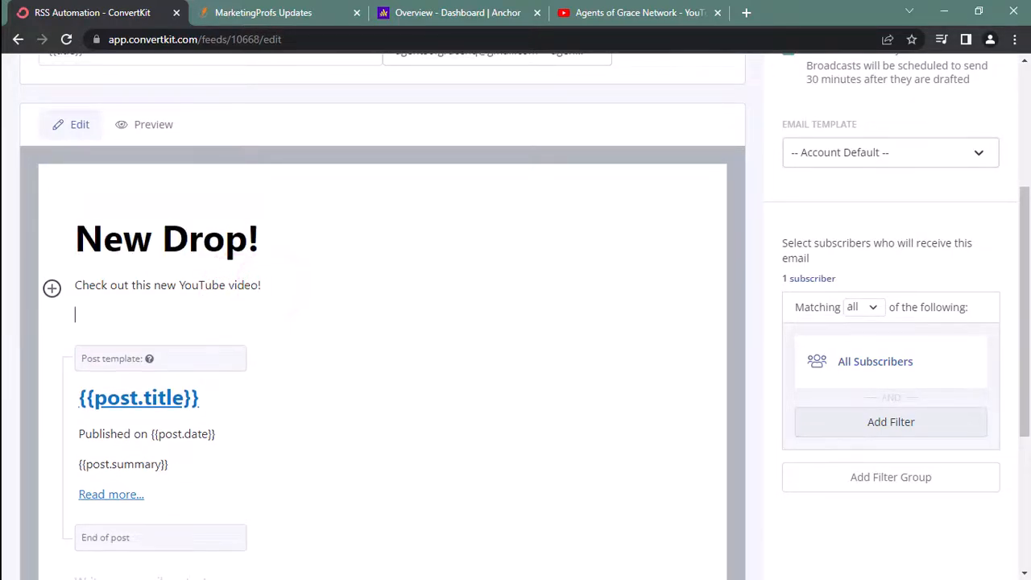
click(52, 315)
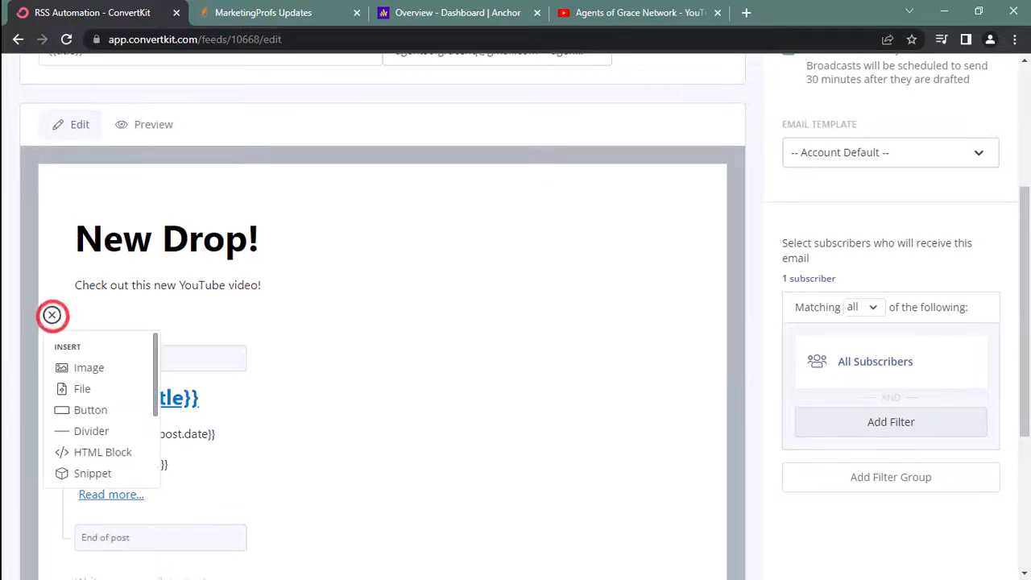
click(84, 368)
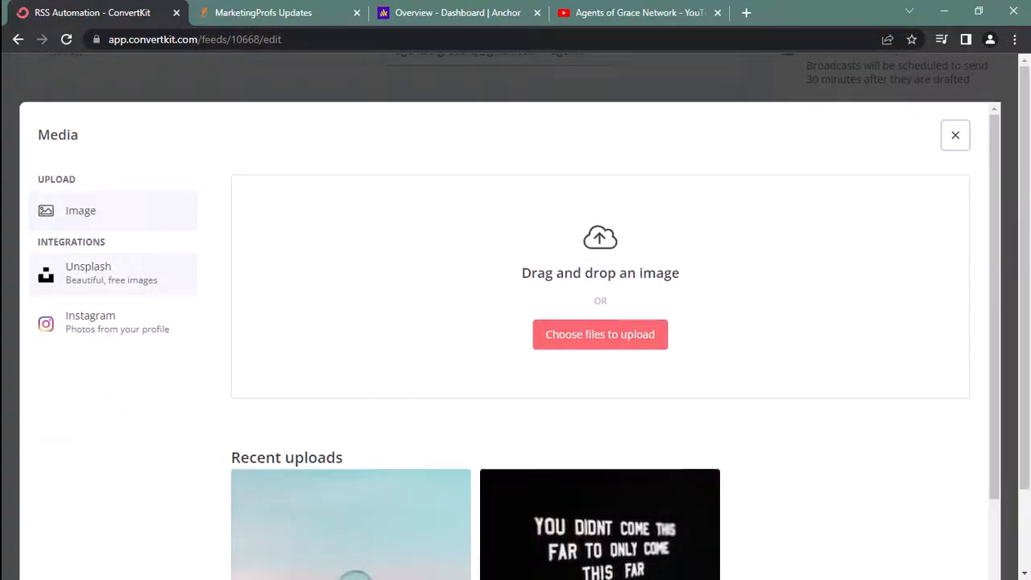
click(118, 274)
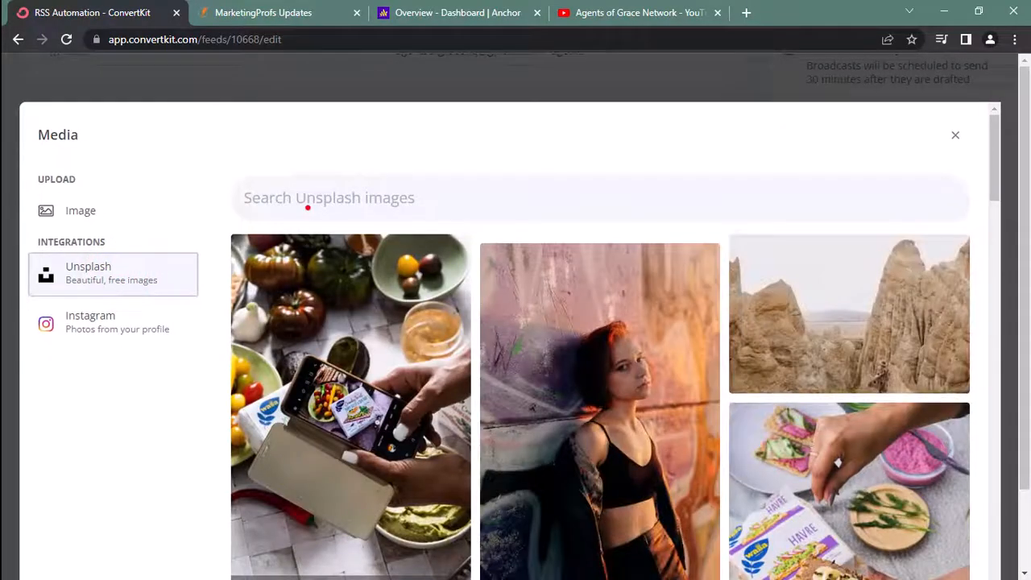
click(307, 207)
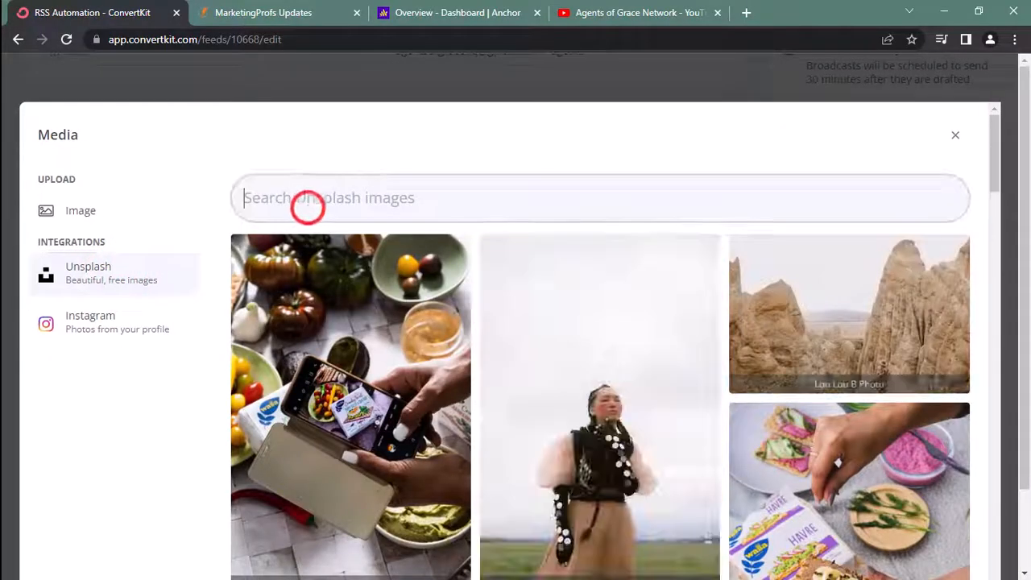
text(YouTube)
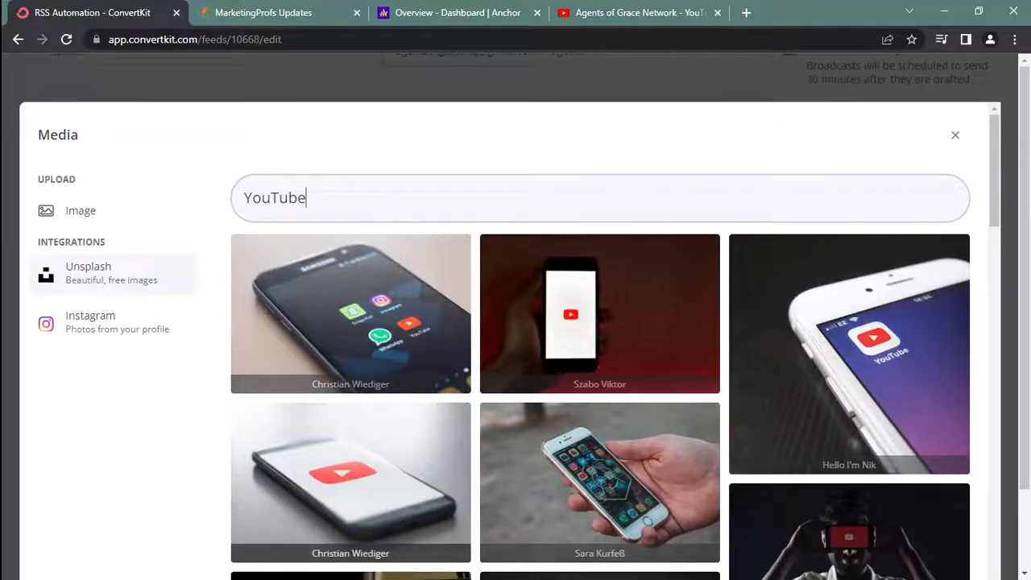
click(347, 479)
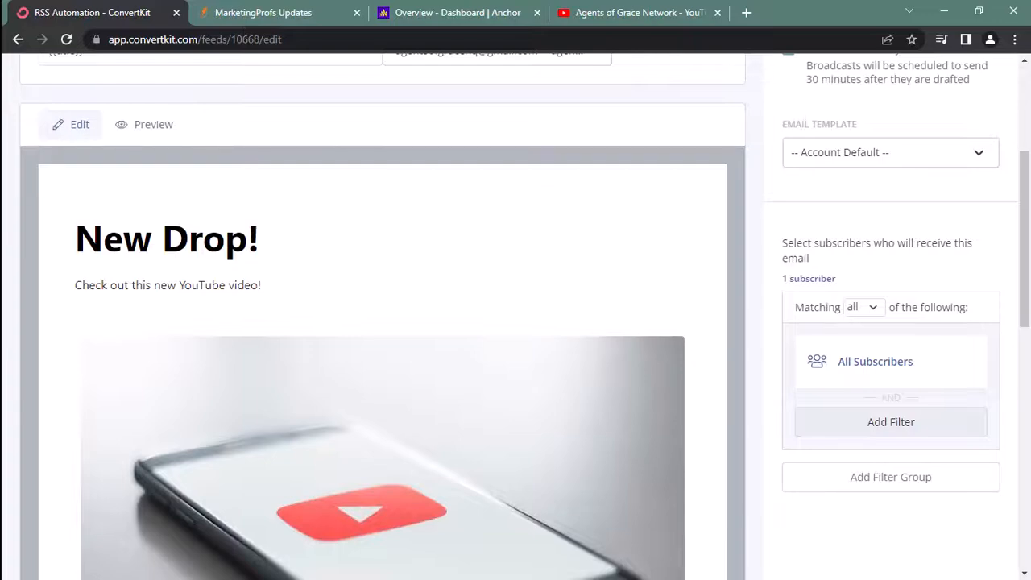
- Set the width of the inserted YouTube phone image to 400
scroll(515, 323, down, 4)
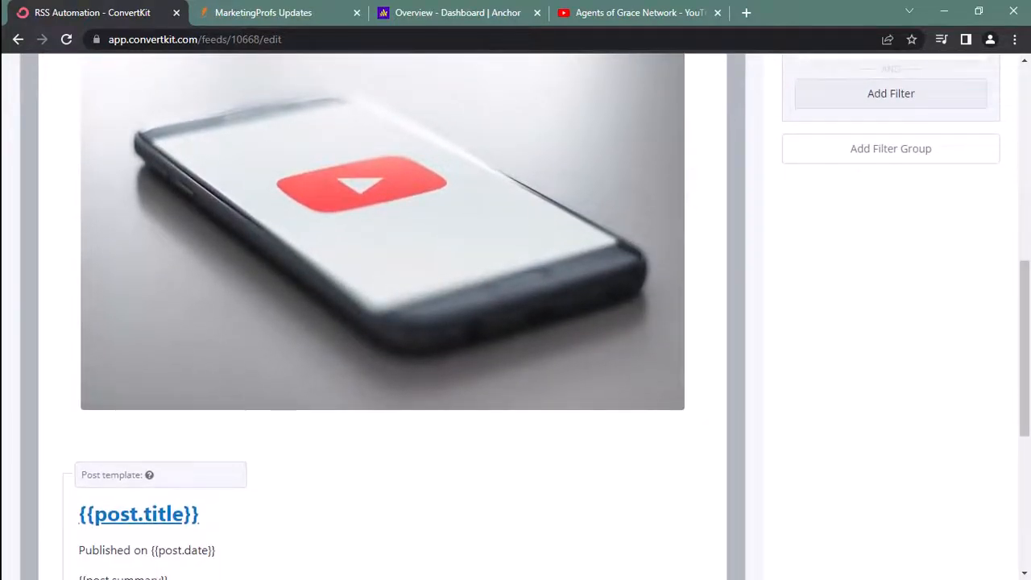
click(409, 233)
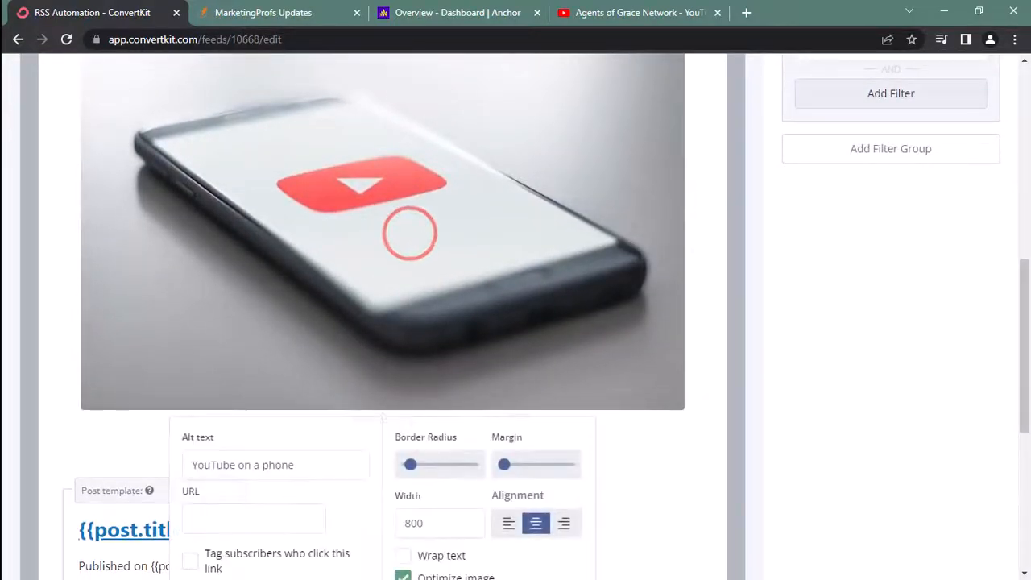
double_click(417, 524)
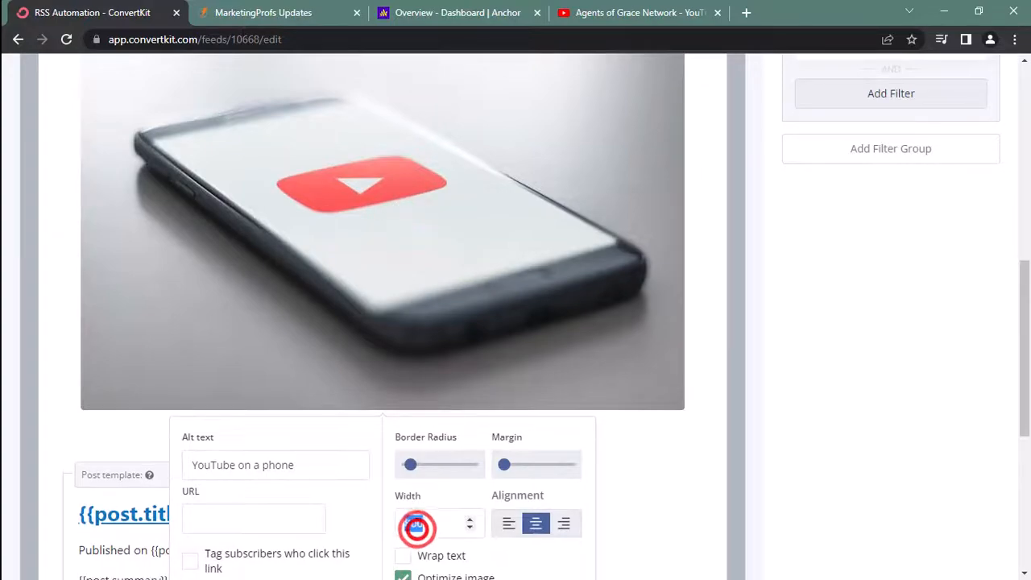
text(400)
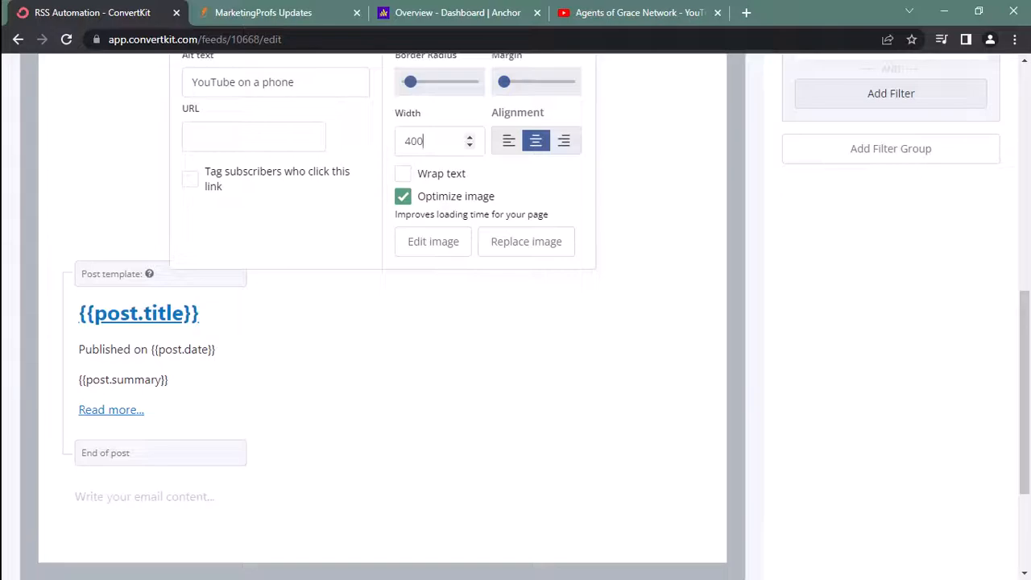
click(636, 135)
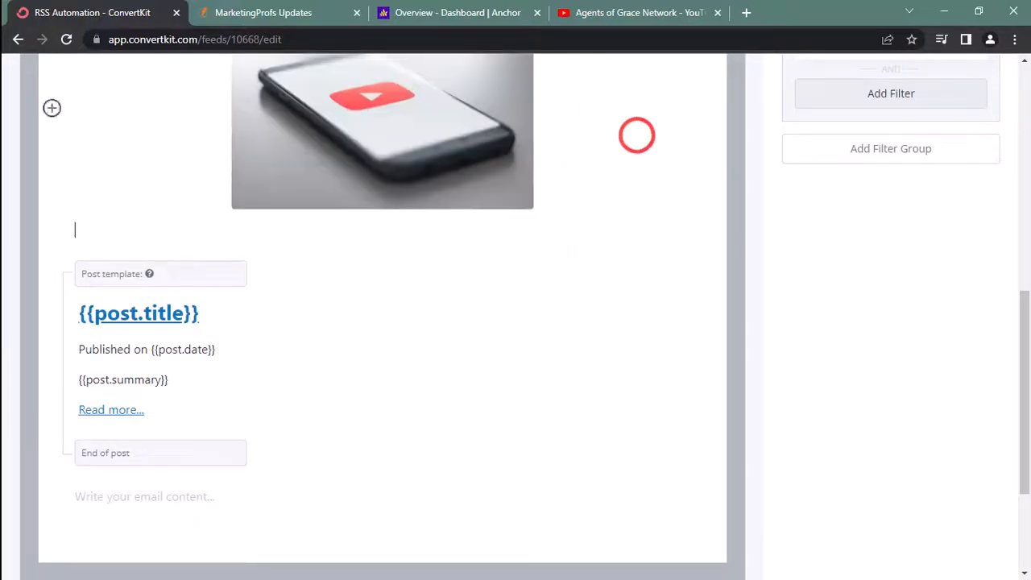
- Delete the blank line between "Check out this new YouTube video!" and the phone image
scroll(636, 136, up, 2)
scroll(620, 519, up, 2)
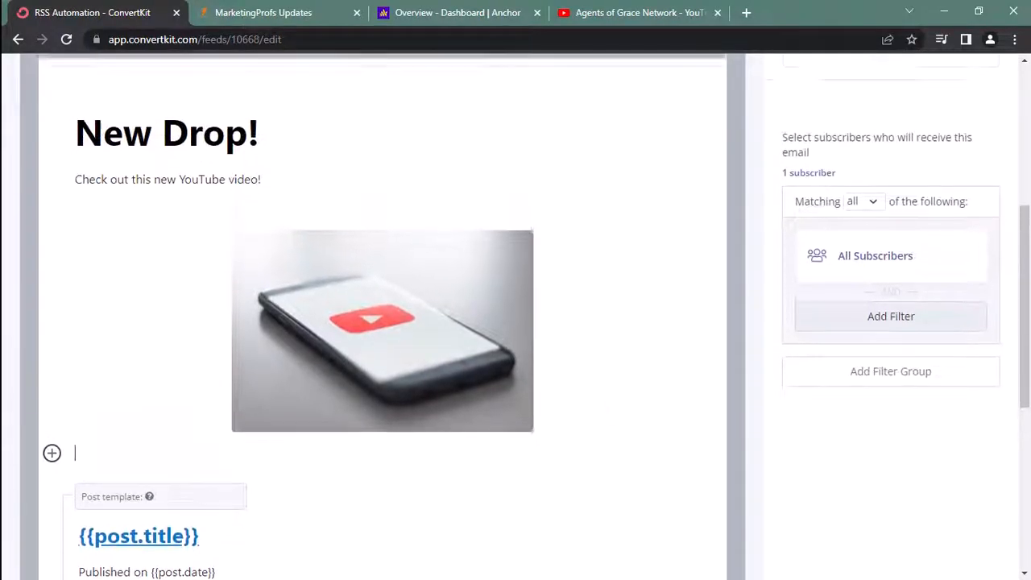
scroll(620, 519, down, 1)
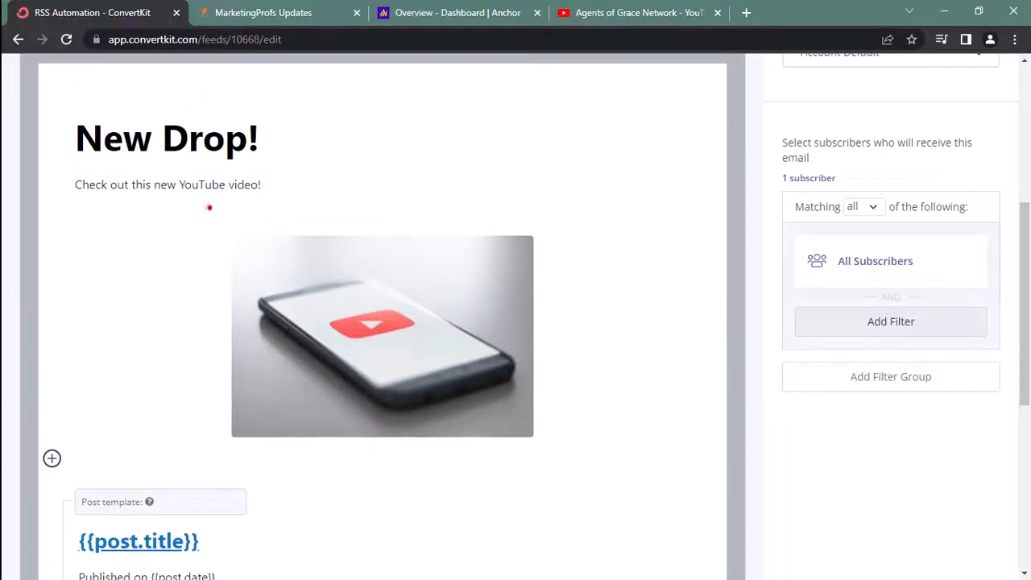
click(209, 207)
key(BackSpace)
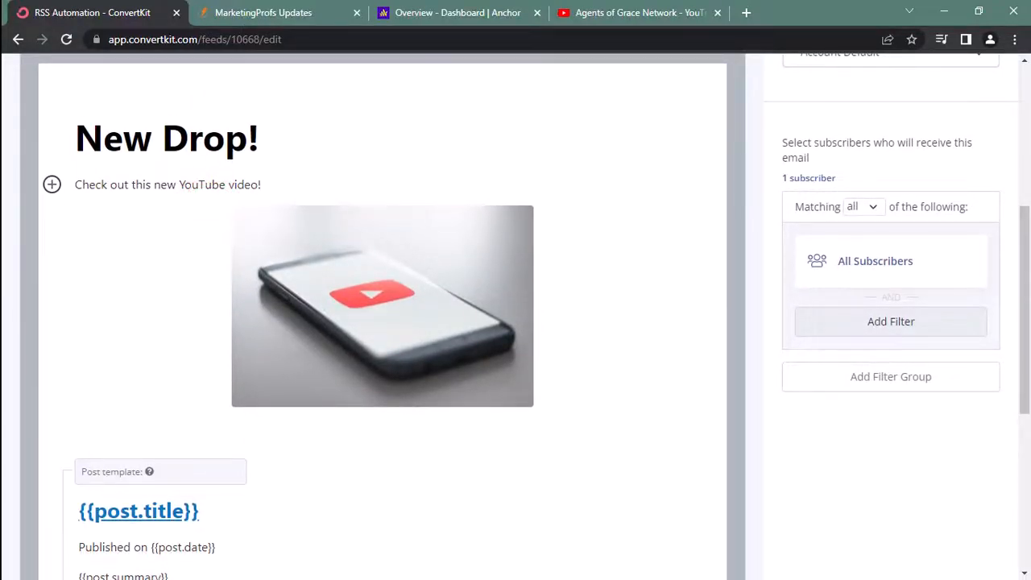
- Align the phone image to the left of the email body
click(293, 258)
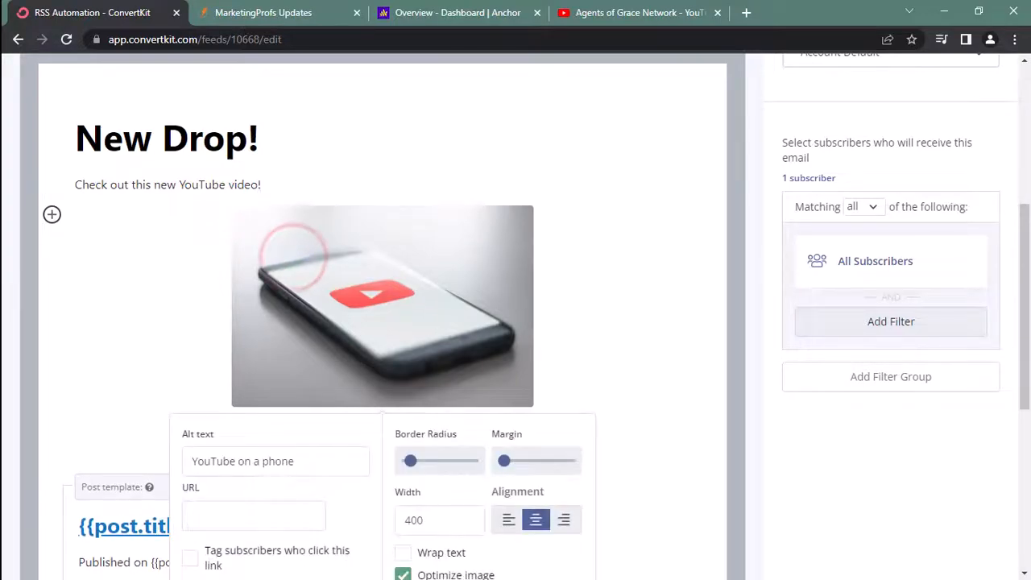
click(508, 520)
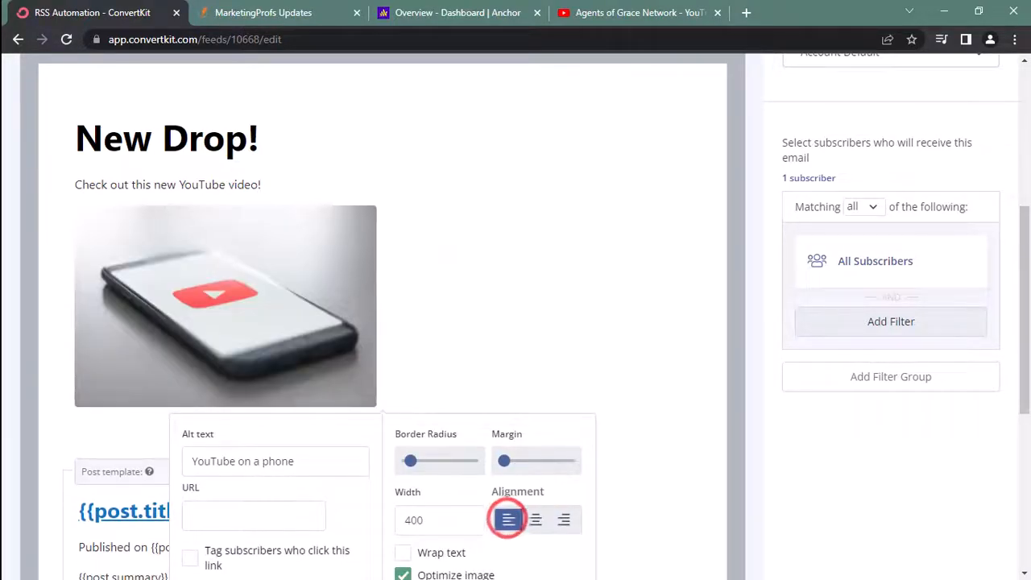
click(423, 224)
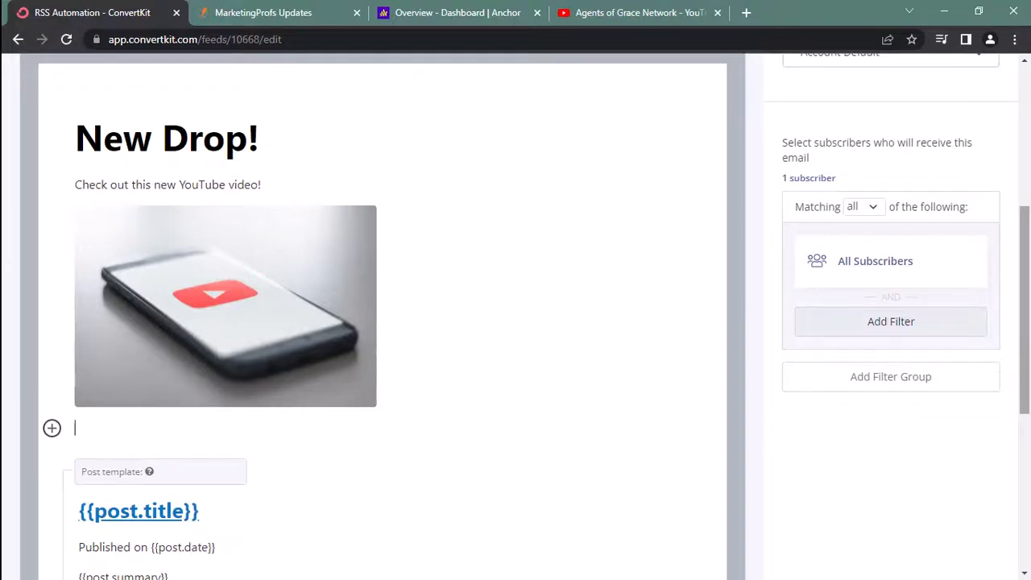
- Below the post template, write "Be sure to watch and subscribe and like this video!" and, after a blank line, the sign-off "Team Agents of Grace Network"
drag(1024, 242, 1024, 357)
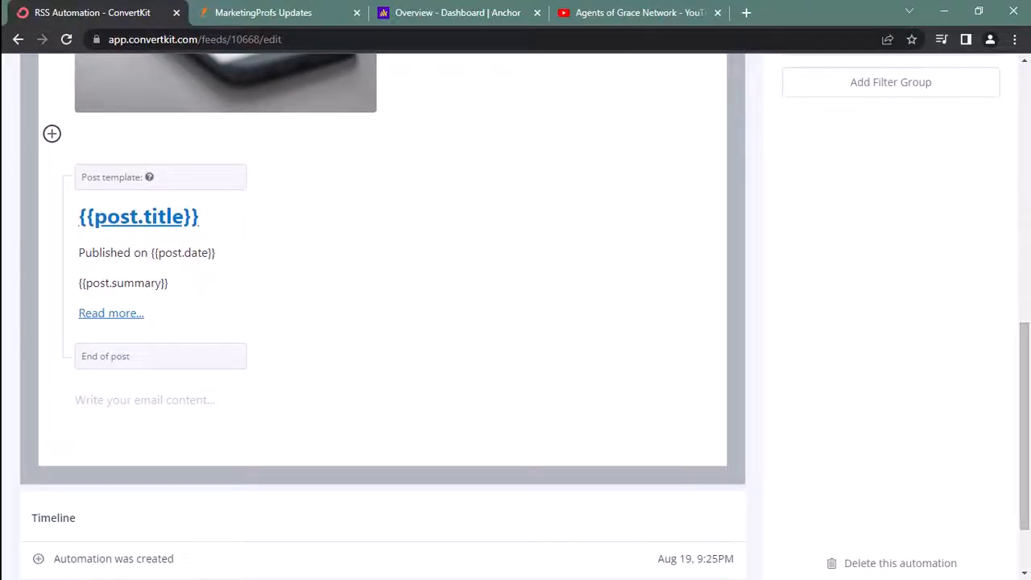
click(214, 398)
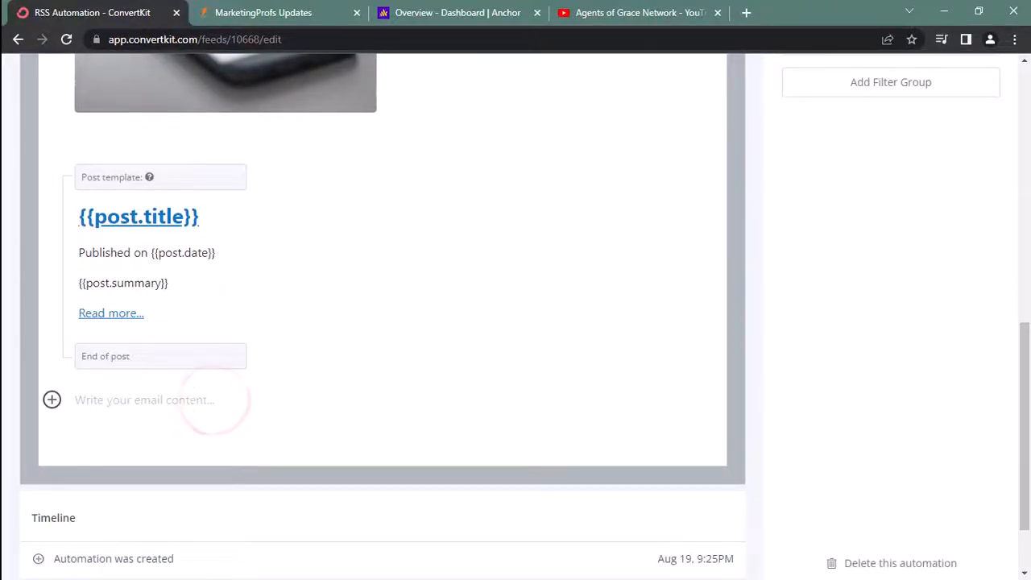
text(Be sure)
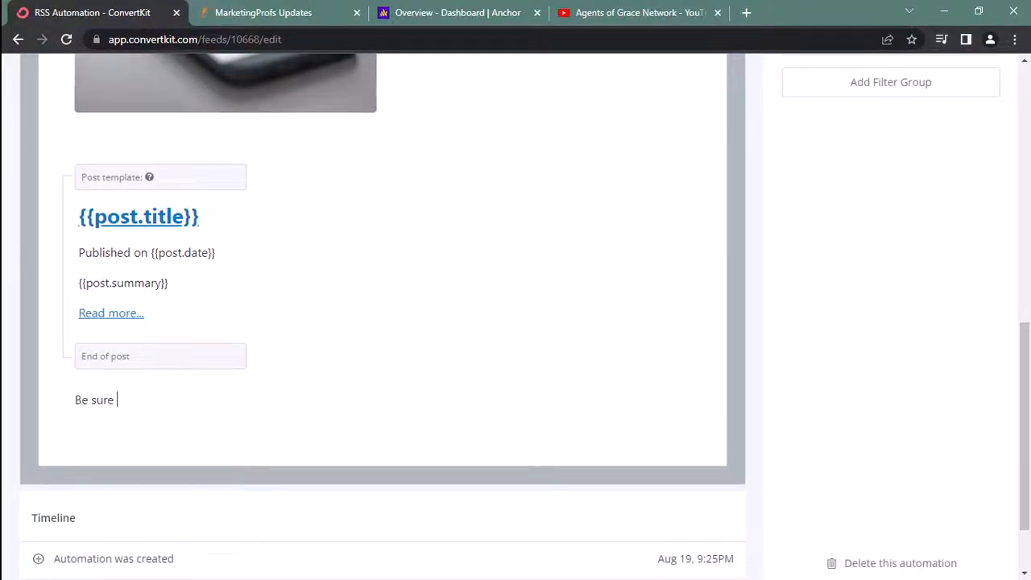
text( to watch and subscribe )
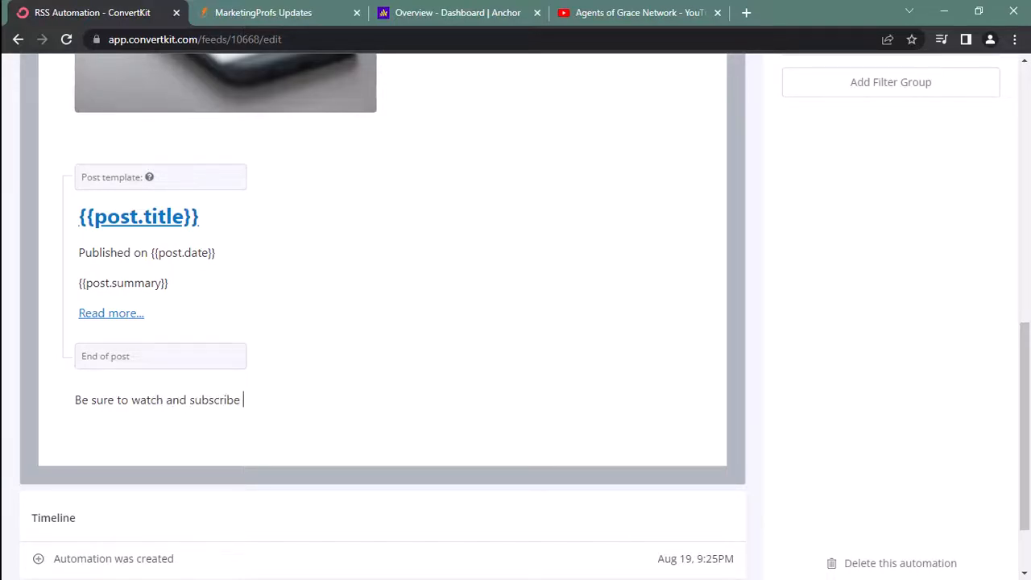
text(and like this video!)
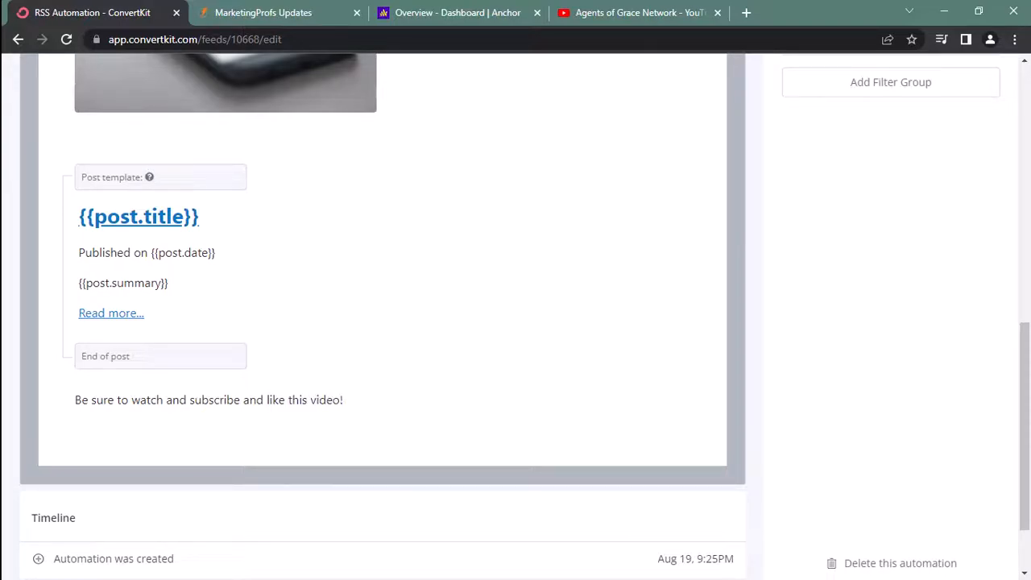
key(Return)
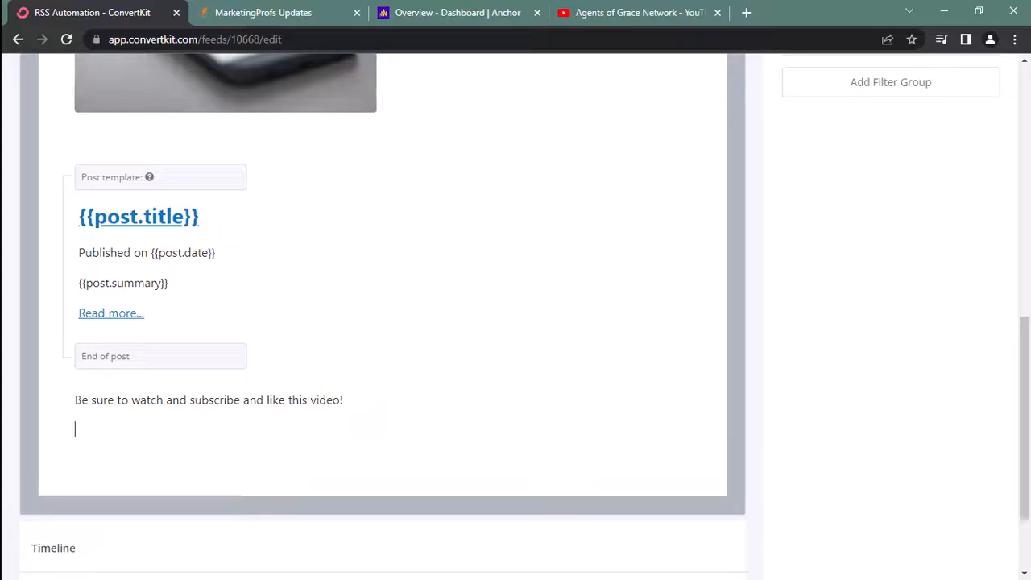
text(Team Agents of Grace Network)
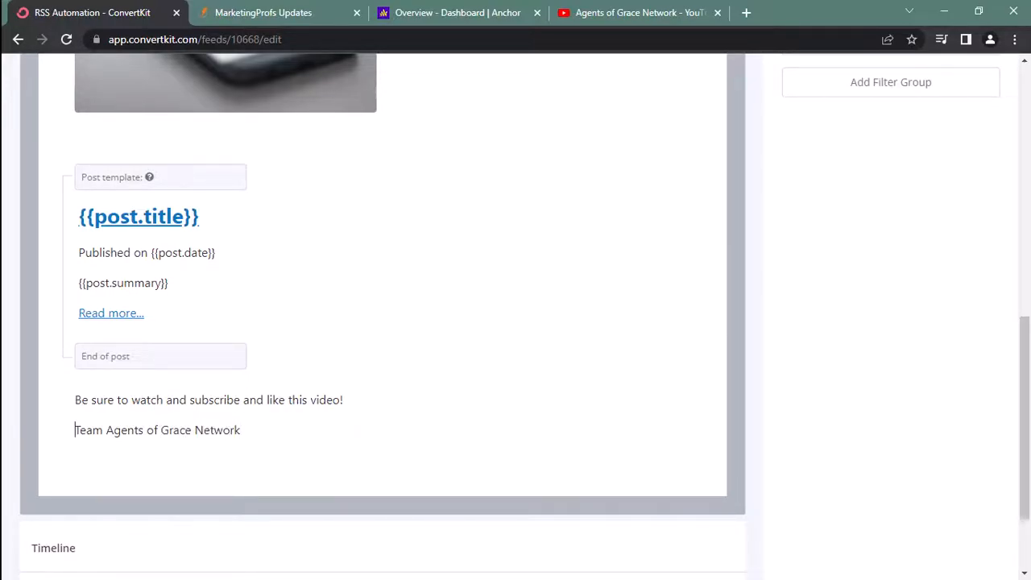
key(Return)
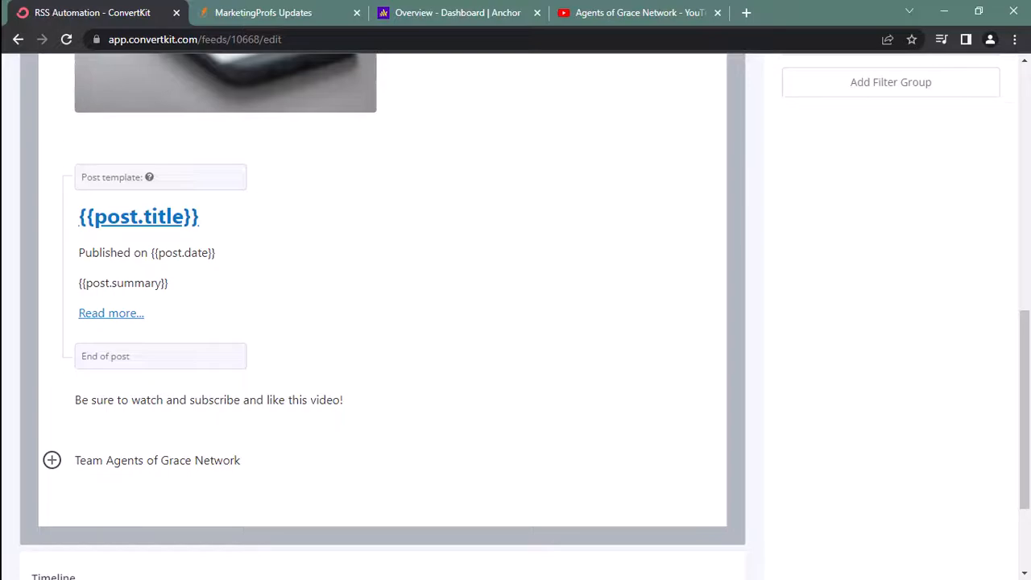
- Insert a blank line above "Be sure to watch and subscribe and like this video!" and make that sentence bold
click(74, 398)
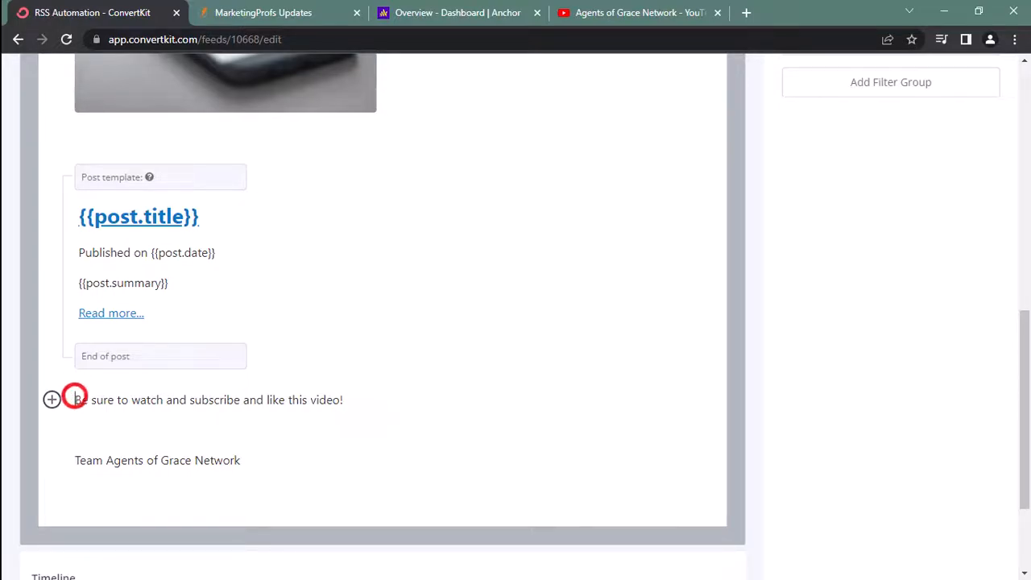
key(Return)
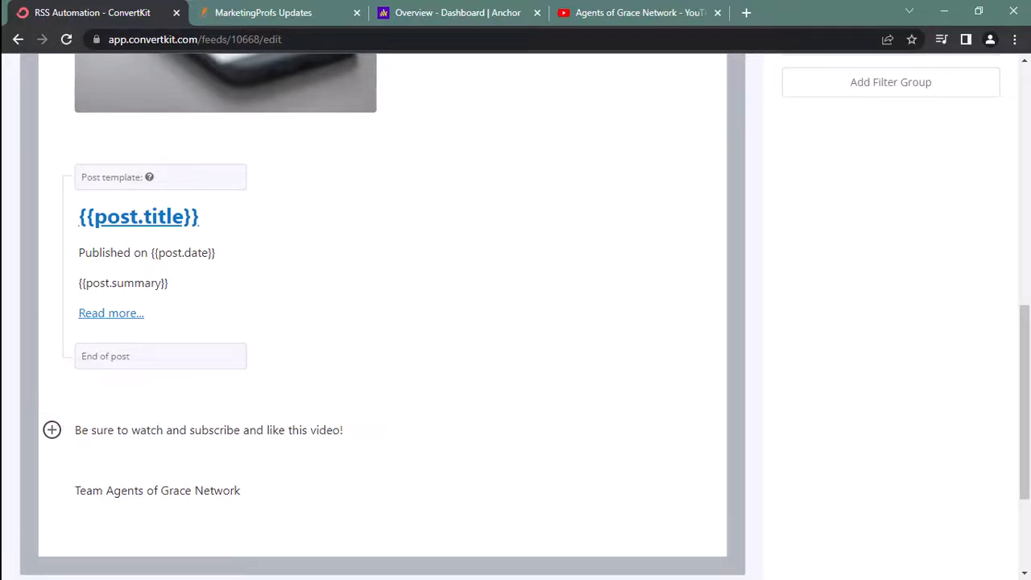
triple_click(294, 430)
key(ctrl+b)
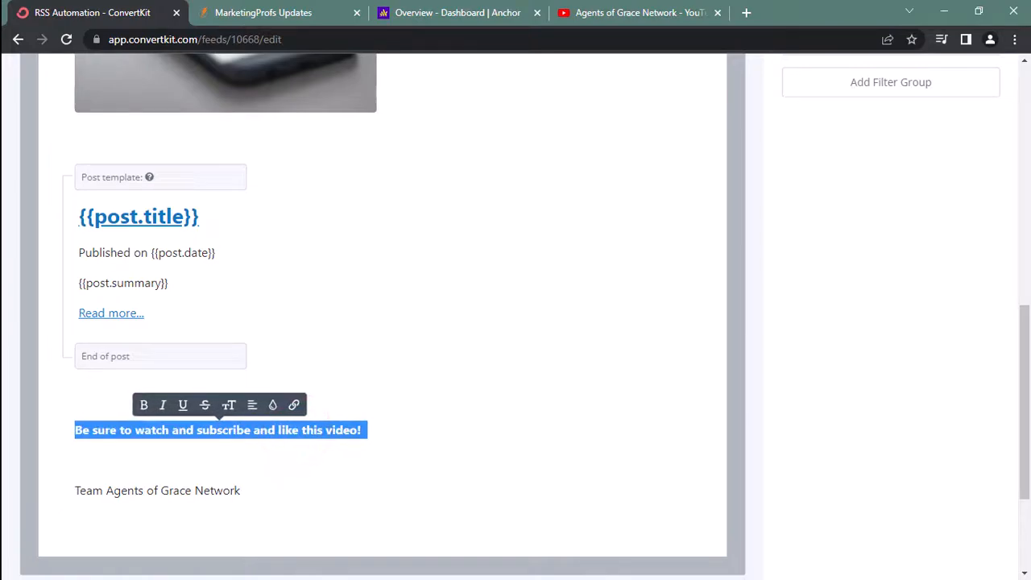
click(255, 445)
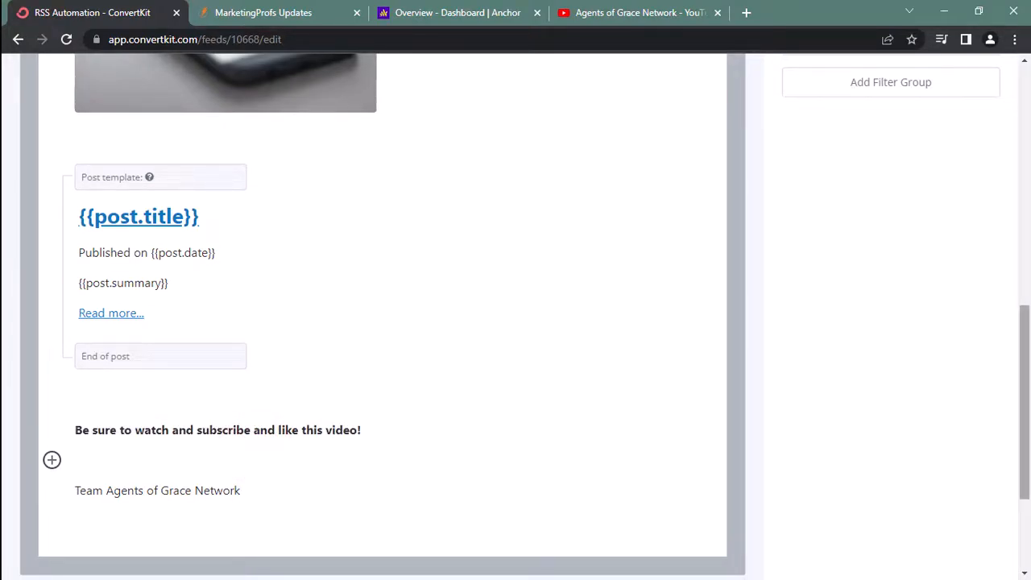
- Preview the YouTube video email and look through it from the heading down to the footer
drag(1019, 398, 1019, 251)
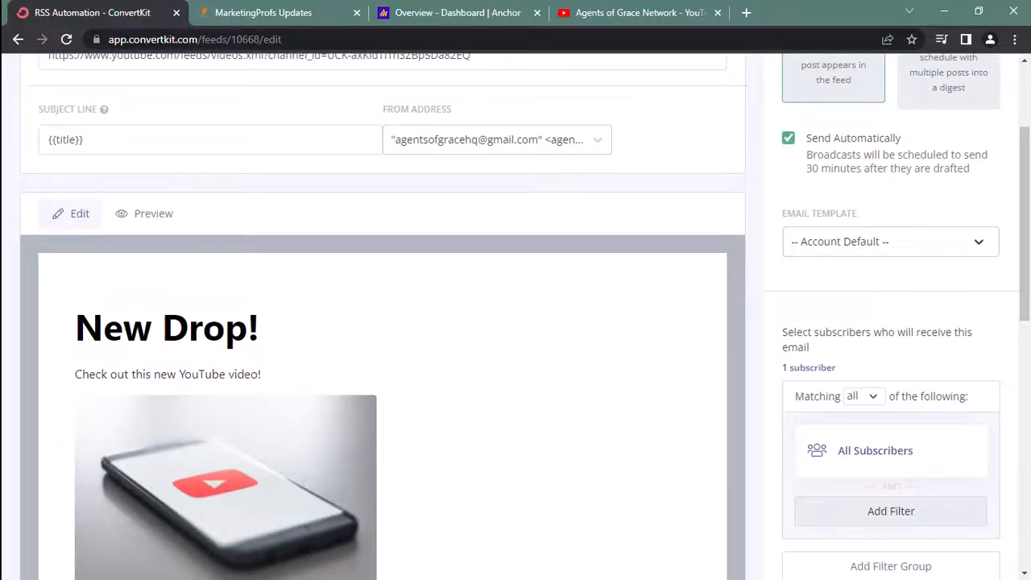
click(142, 214)
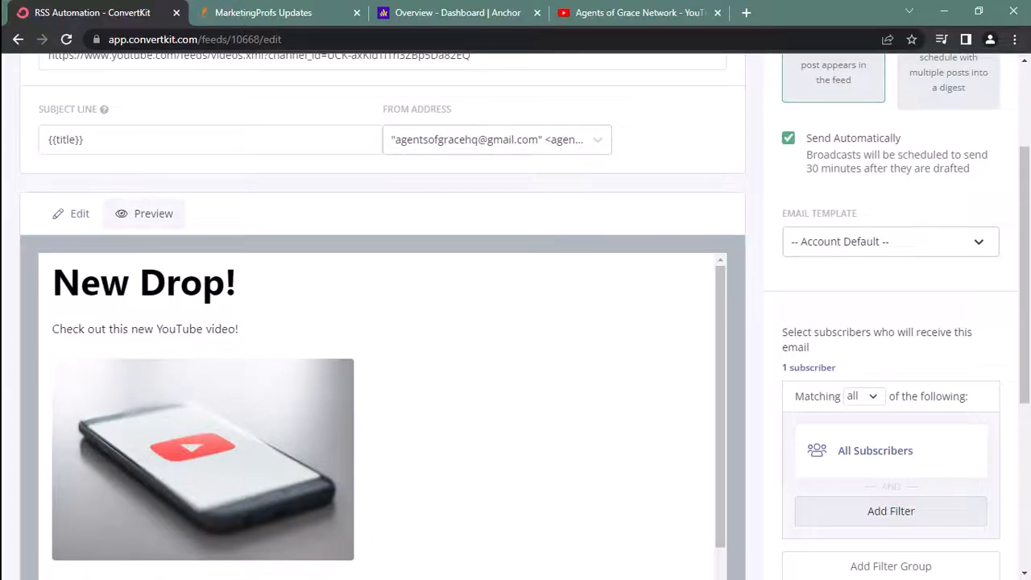
drag(1025, 170, 1025, 250)
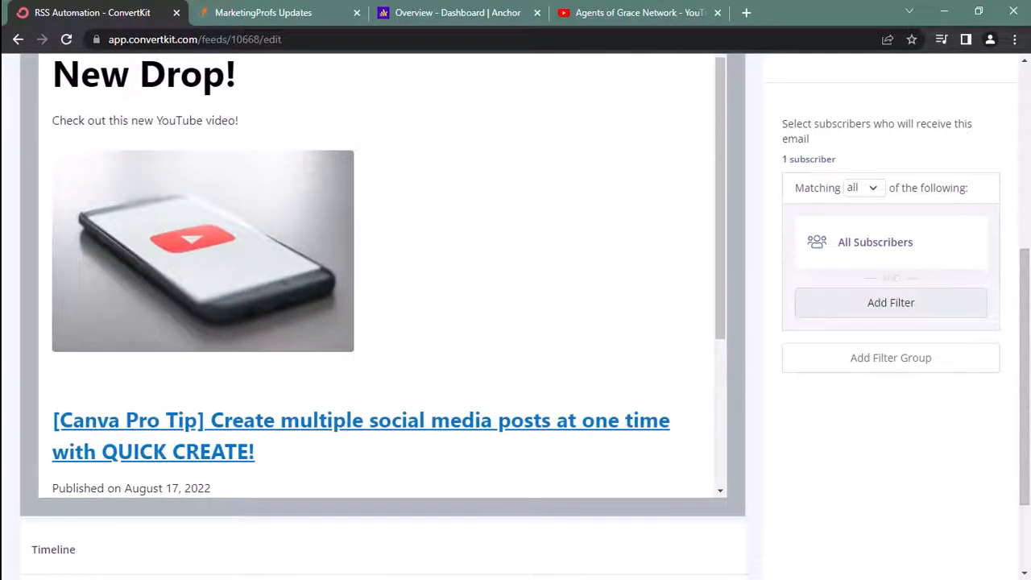
drag(720, 179, 720, 325)
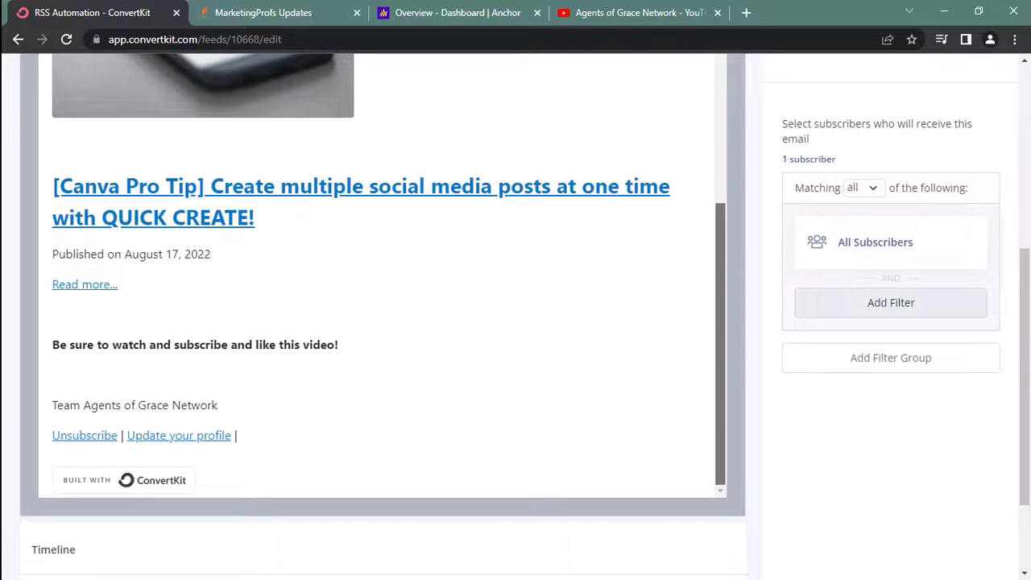
drag(720, 325, 720, 178)
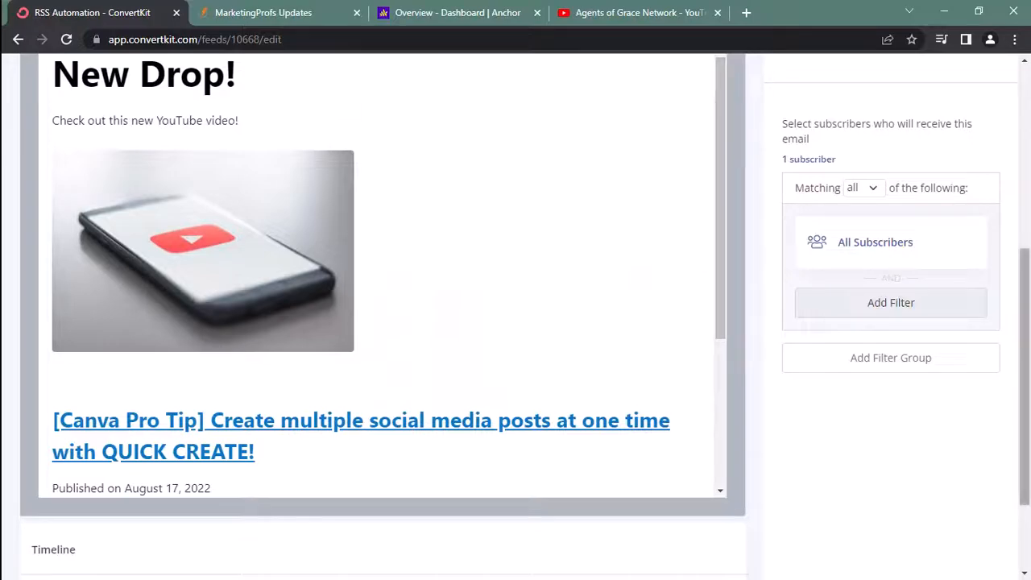
- Save the YouTube RSS automation and return to the list of RSS feeds
scroll(1016, 293, up, 5)
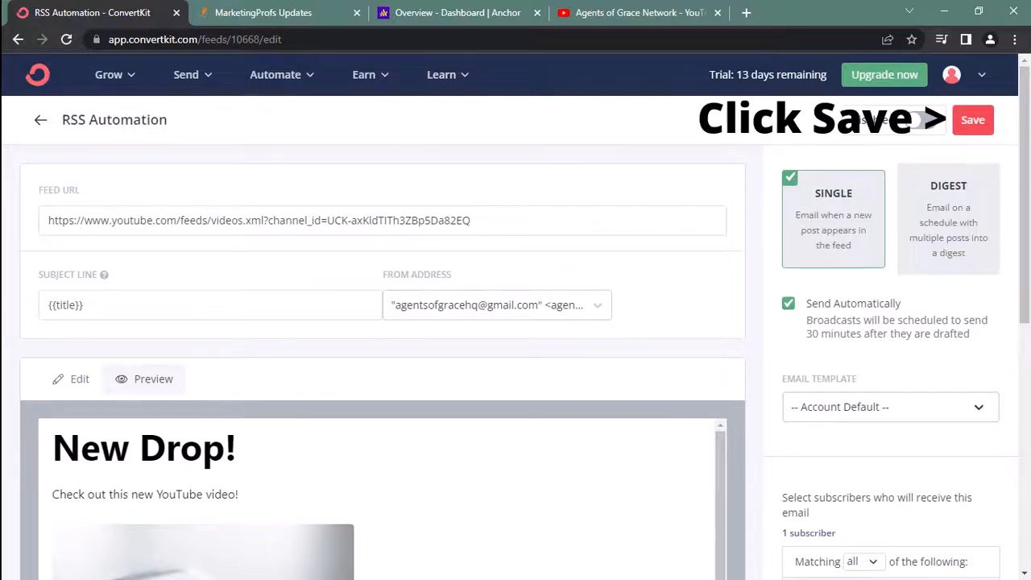
click(972, 121)
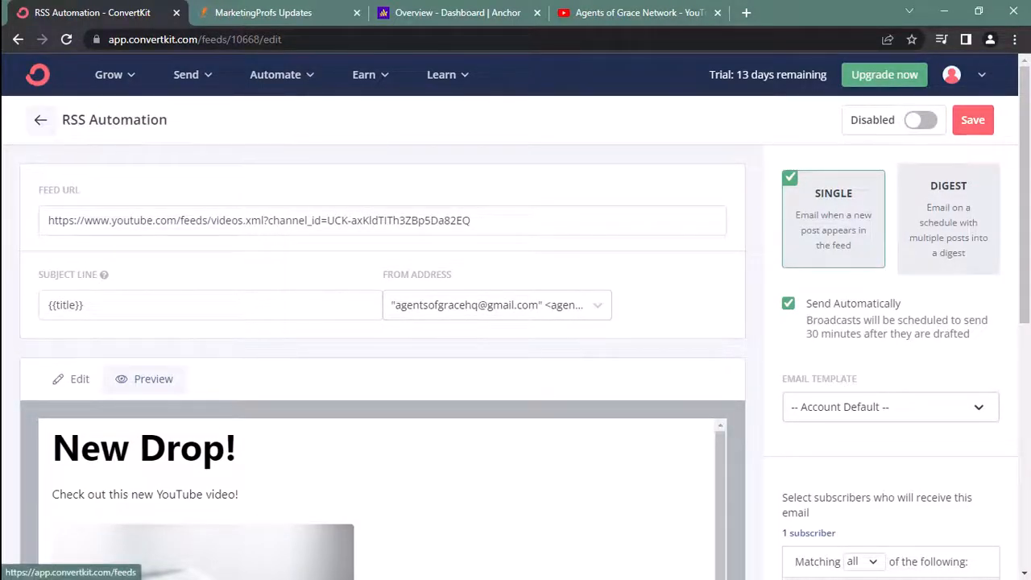
click(40, 119)
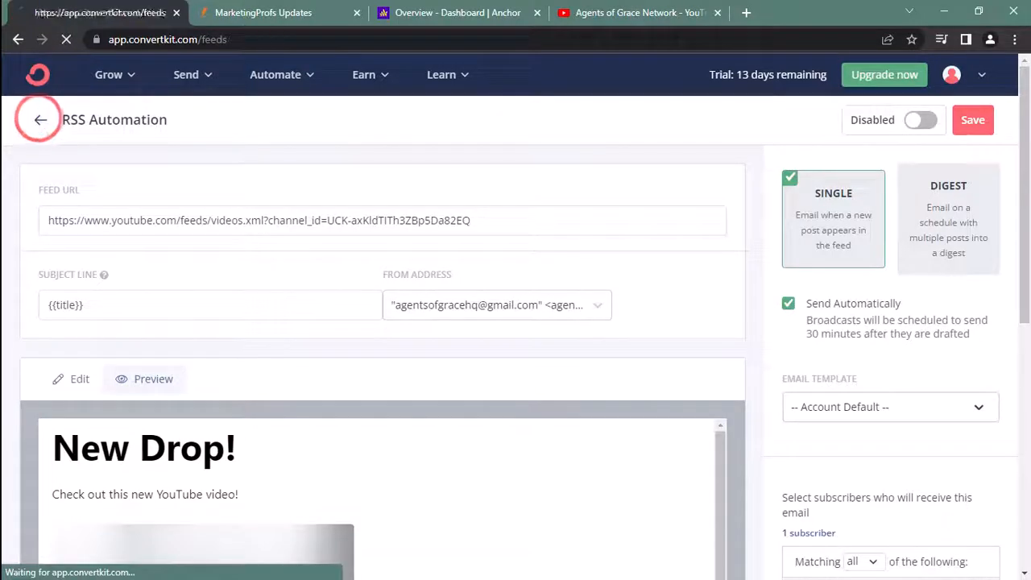
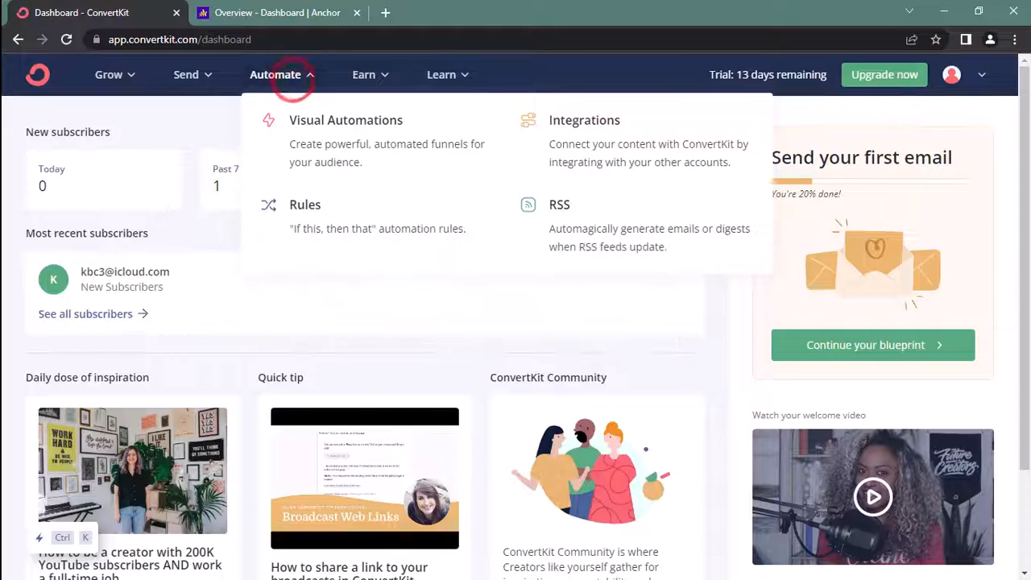
- Add a new feed to the RSS automations and start on its feed URL
click(595, 224)
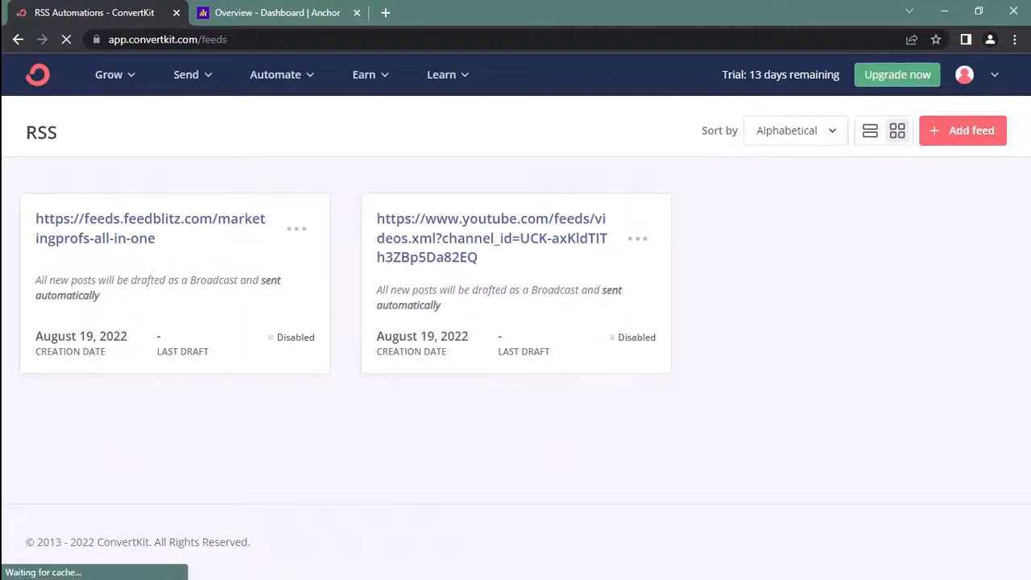
click(963, 131)
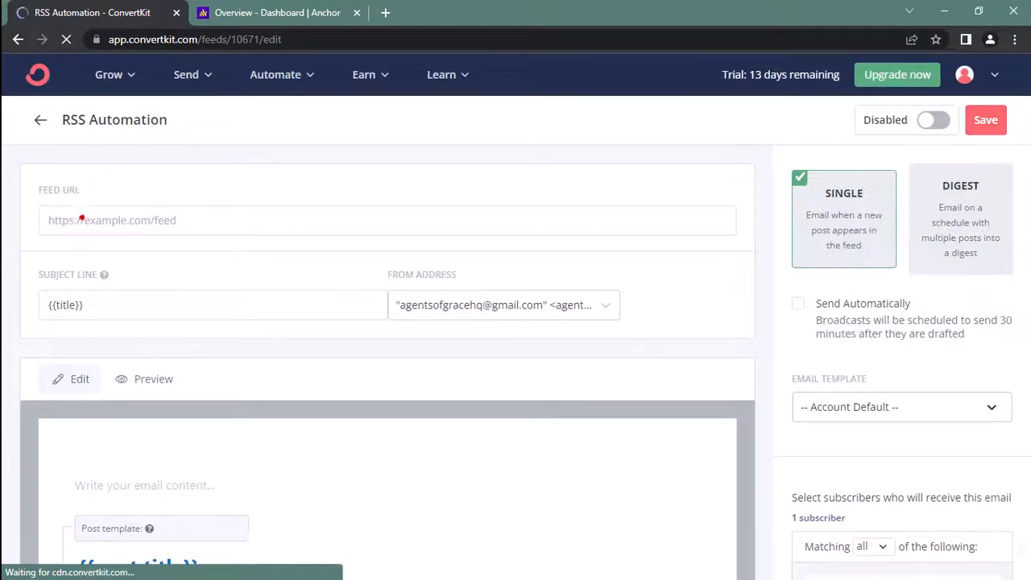
click(78, 219)
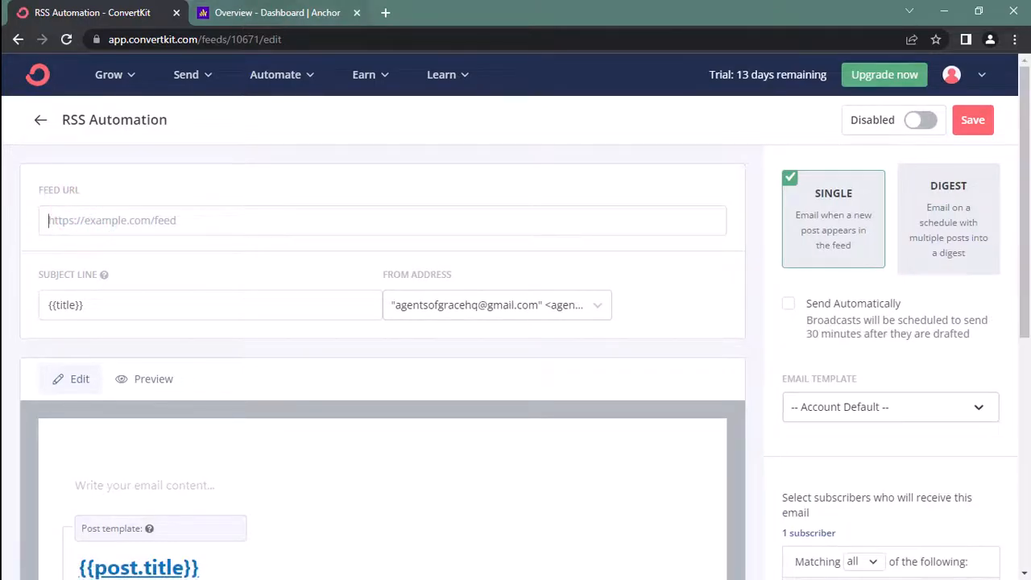
- Switch to Anchor and copy the podcast's RSS feed link from the Podcast Availability page
click(272, 12)
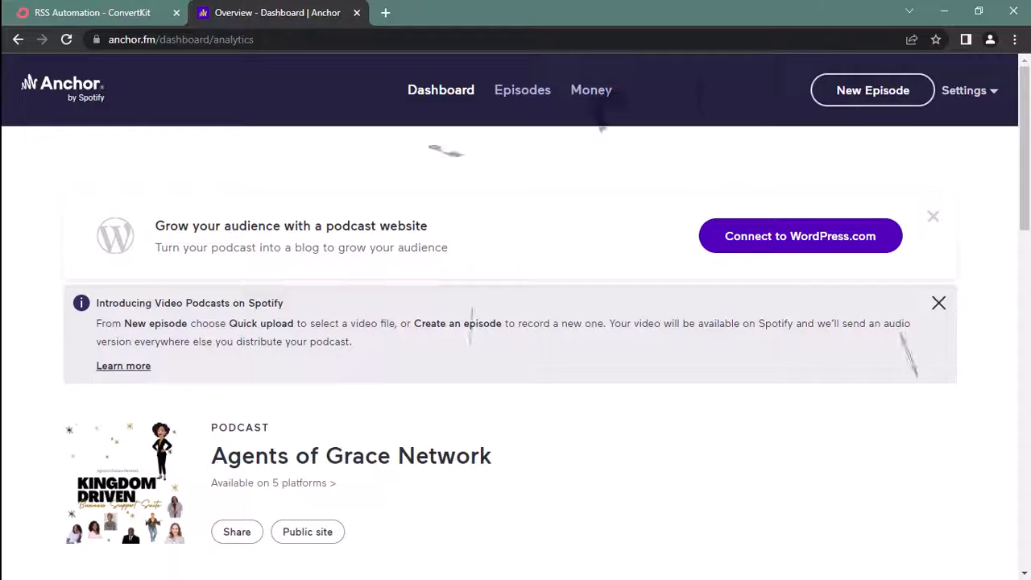
click(967, 89)
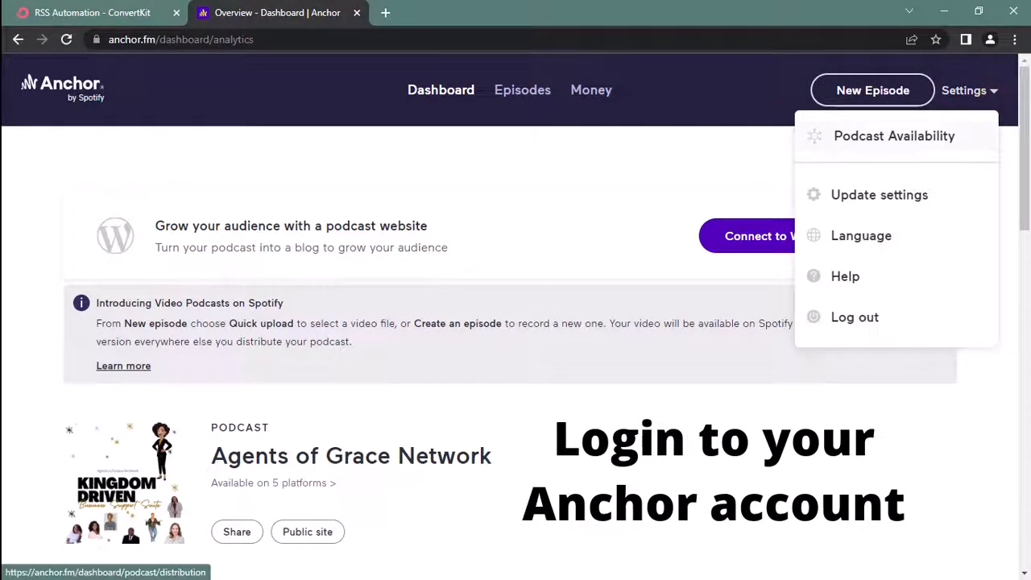
click(856, 135)
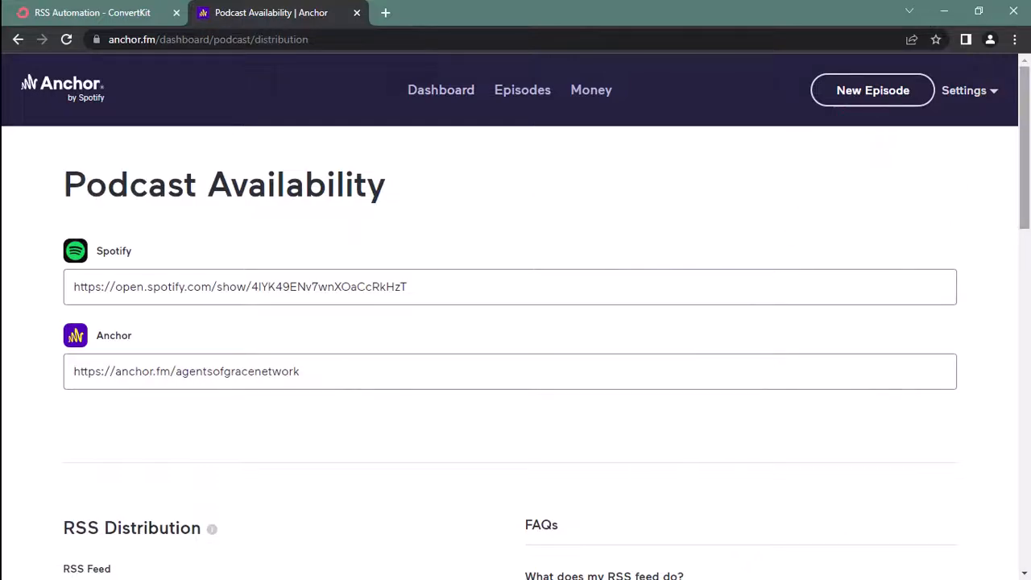
drag(1024, 78, 1024, 175)
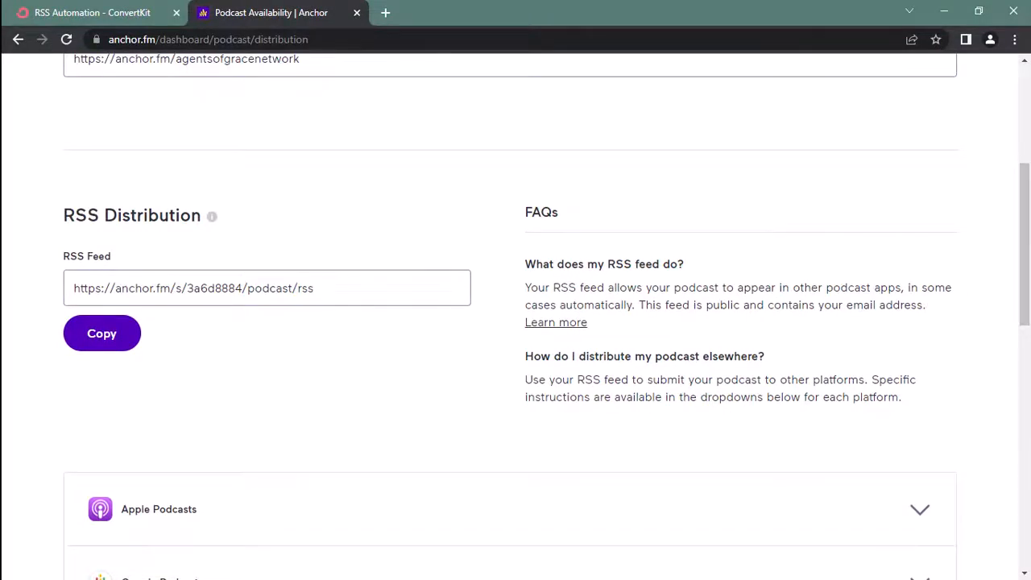
drag(58, 212, 217, 217)
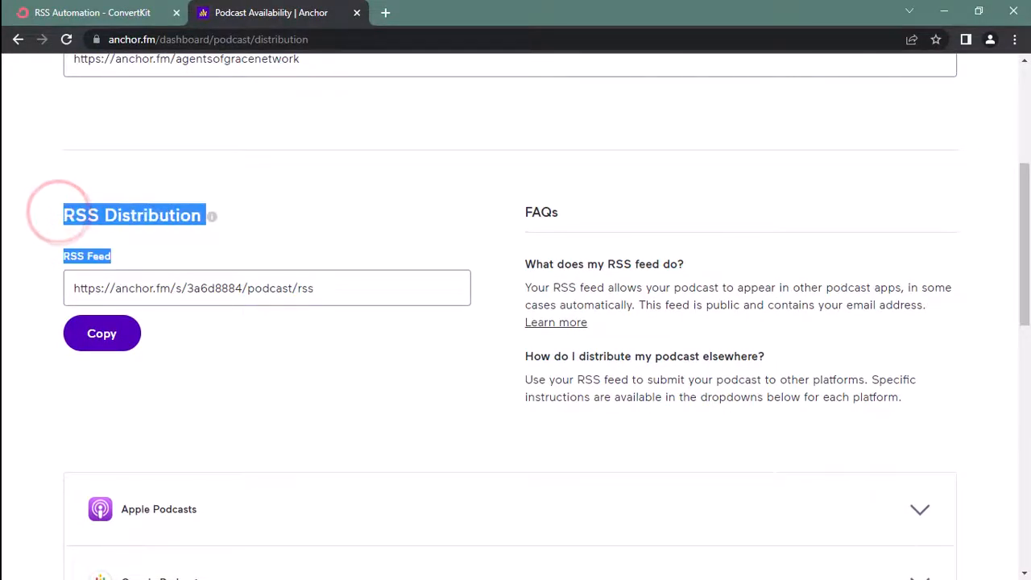
click(188, 246)
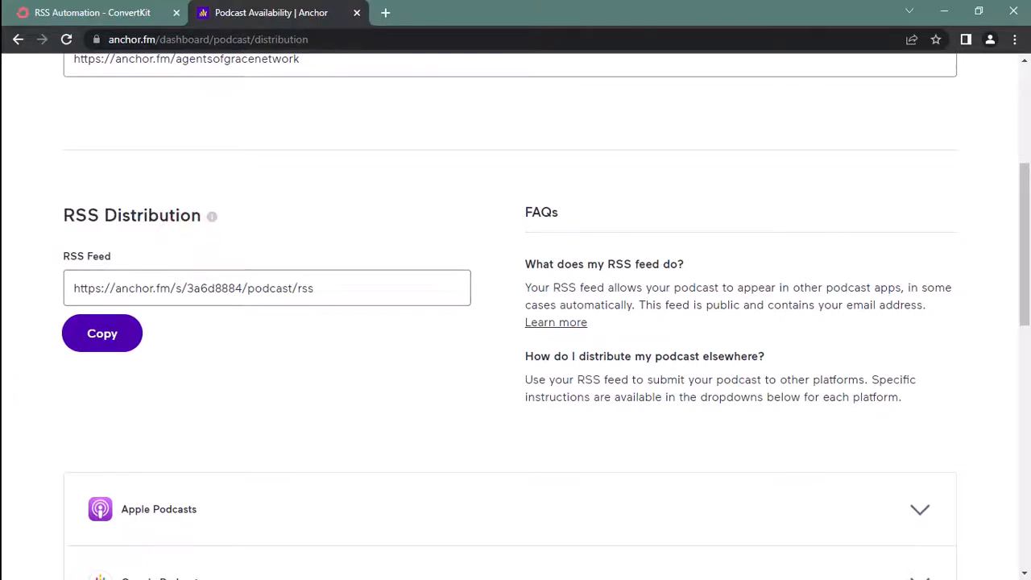
click(93, 334)
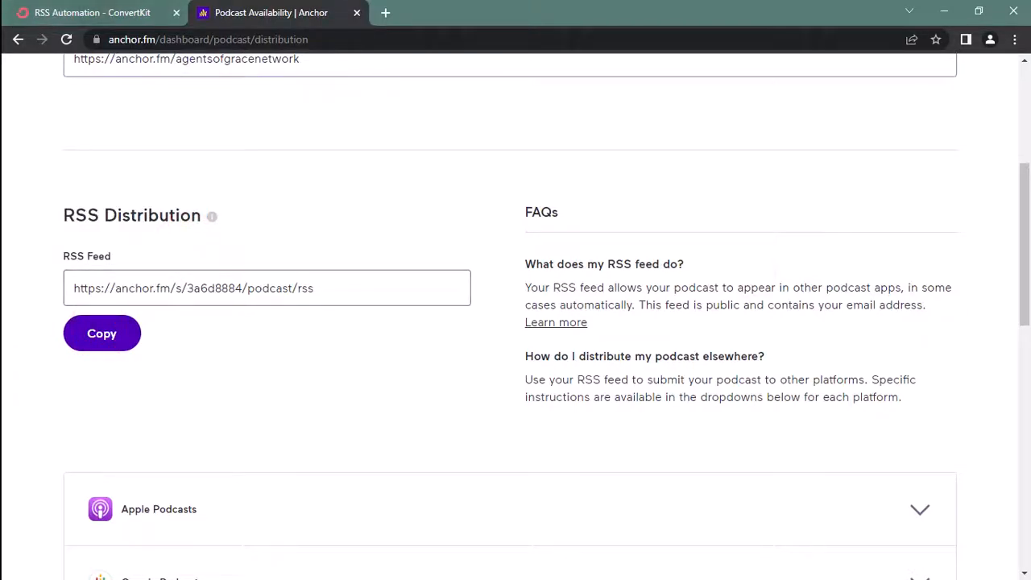
- Back in ConvertKit, paste the Anchor RSS link as the feed URL and set the subject line to "New Episode Alert!"
click(108, 12)
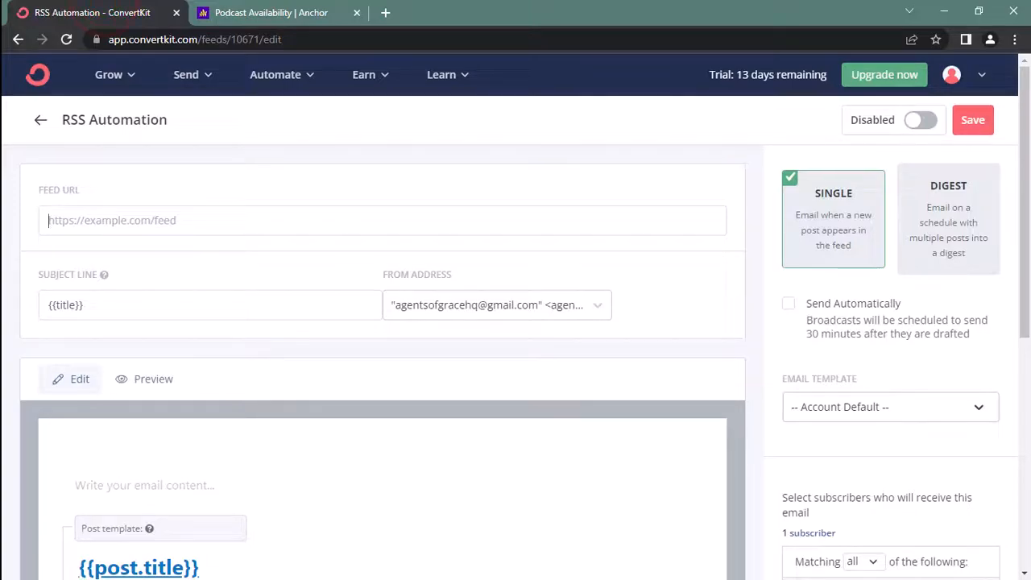
key(ctrl+v)
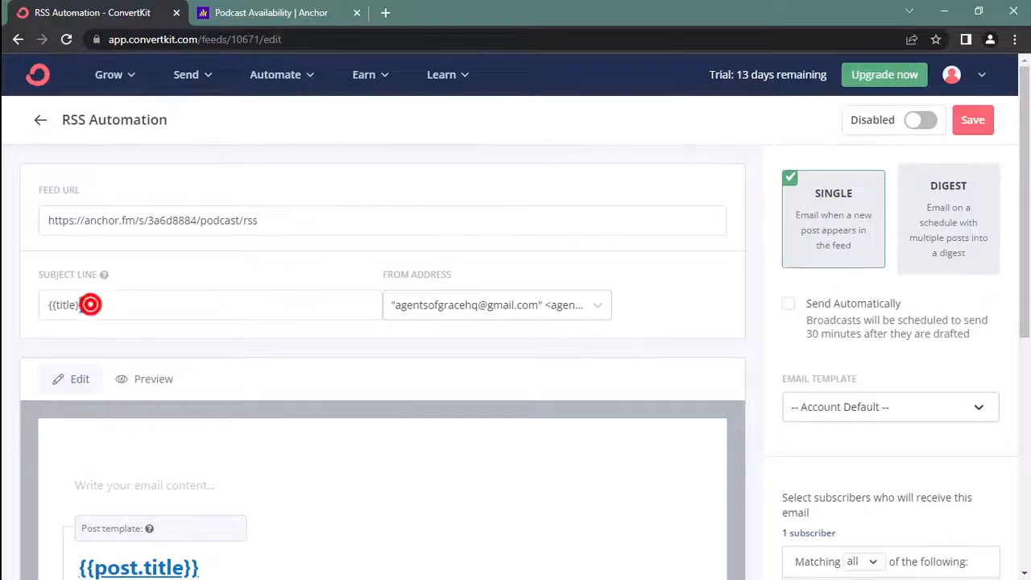
triple_click(90, 304)
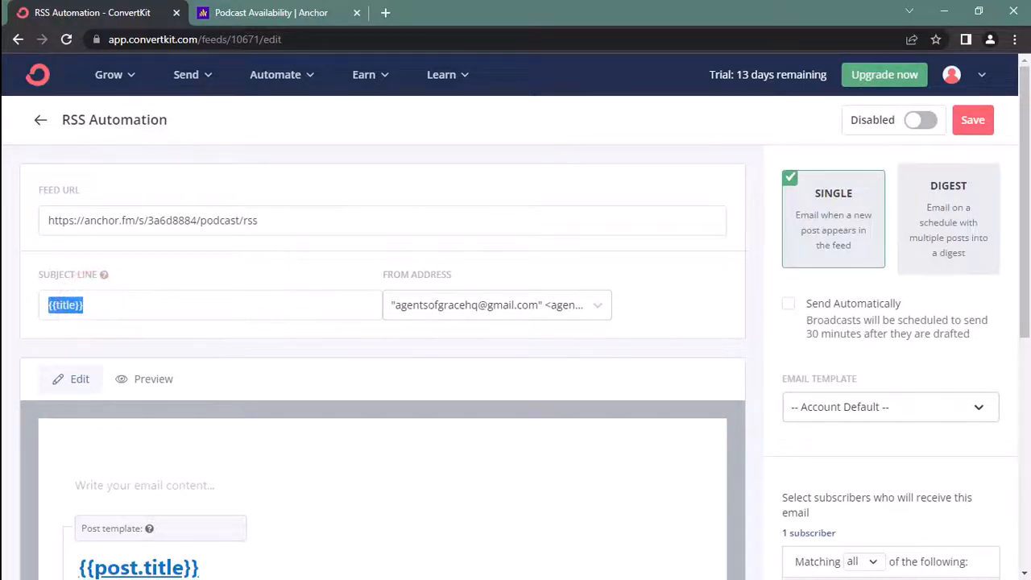
text(New Episode Alert!)
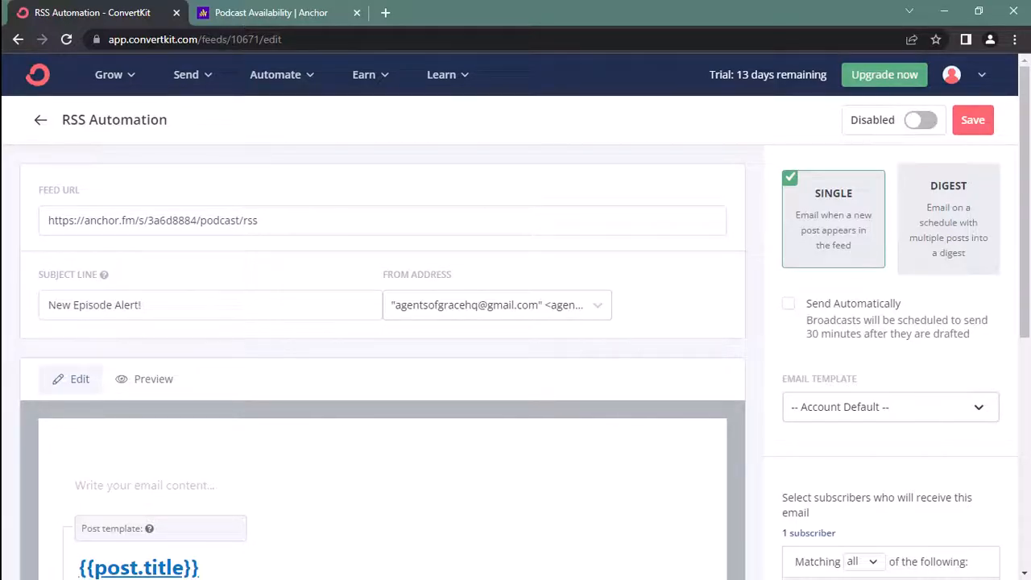
- Make the automation a Digest drafted on Tuesdays around Midnight, and enable Send Automatically
click(952, 204)
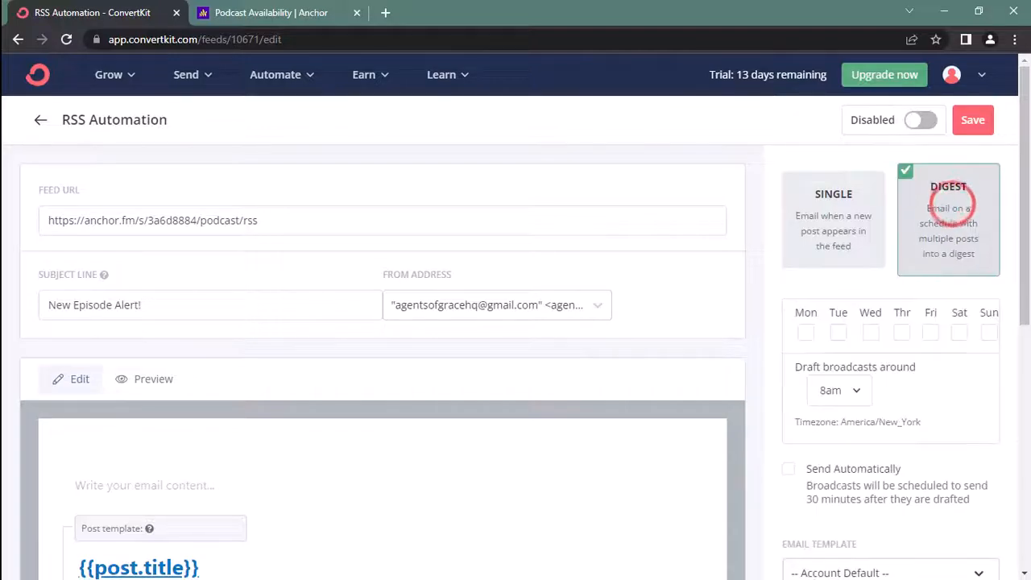
click(840, 329)
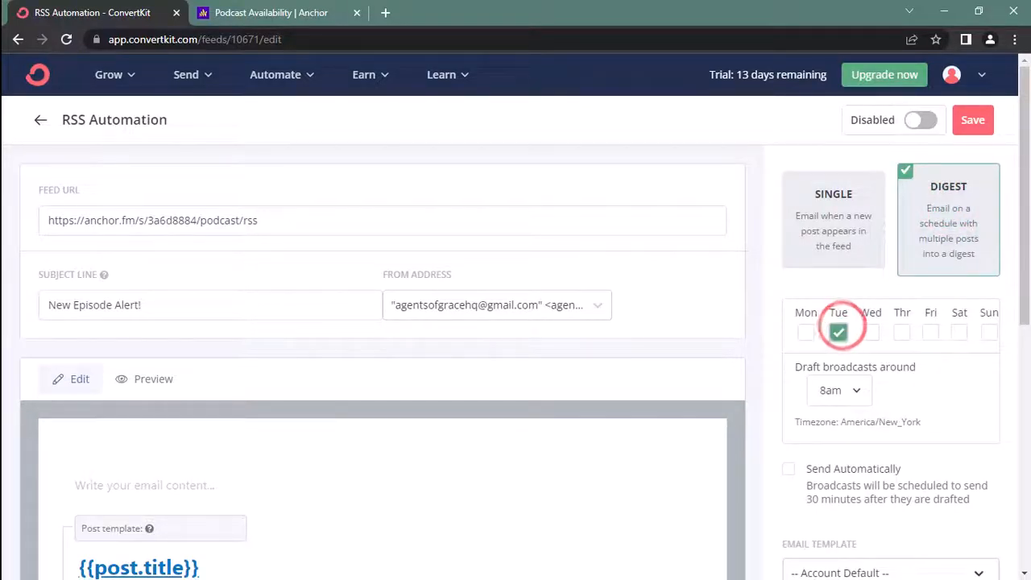
click(853, 390)
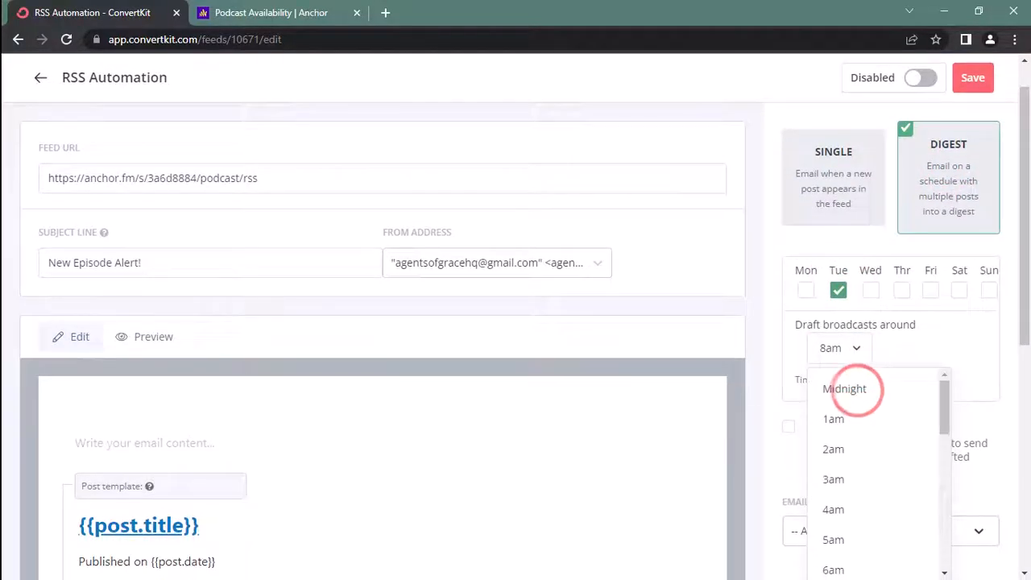
click(853, 391)
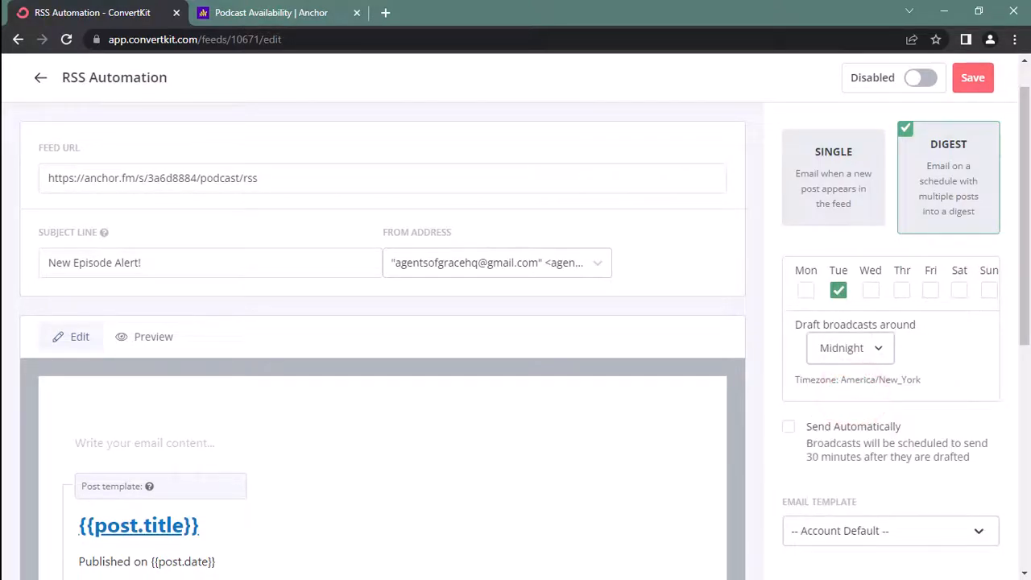
click(788, 426)
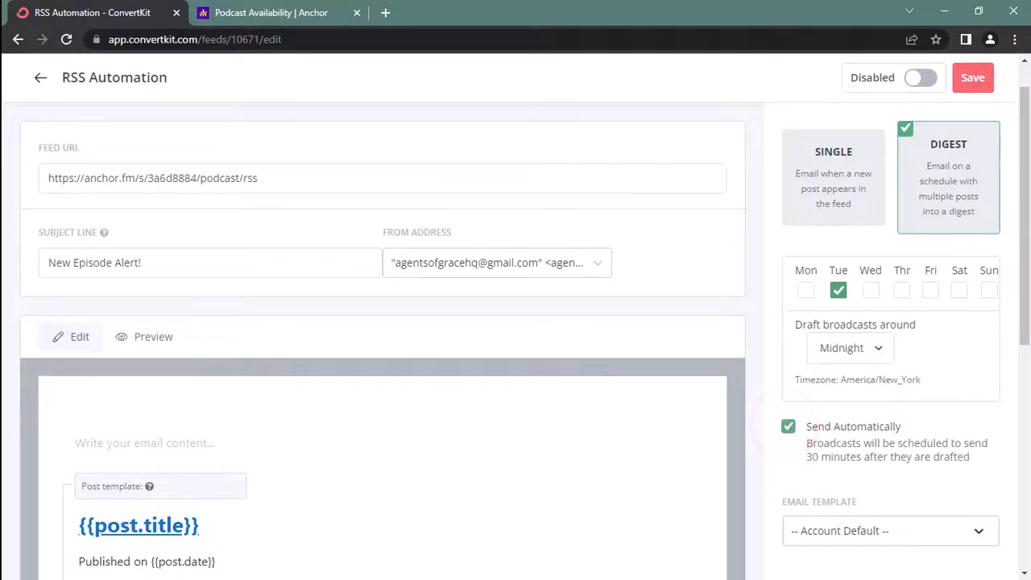
- Write "New Podcast Episode!" and, on a second line, "Tune in now!" above the post template in the email body
drag(1022, 226, 1022, 334)
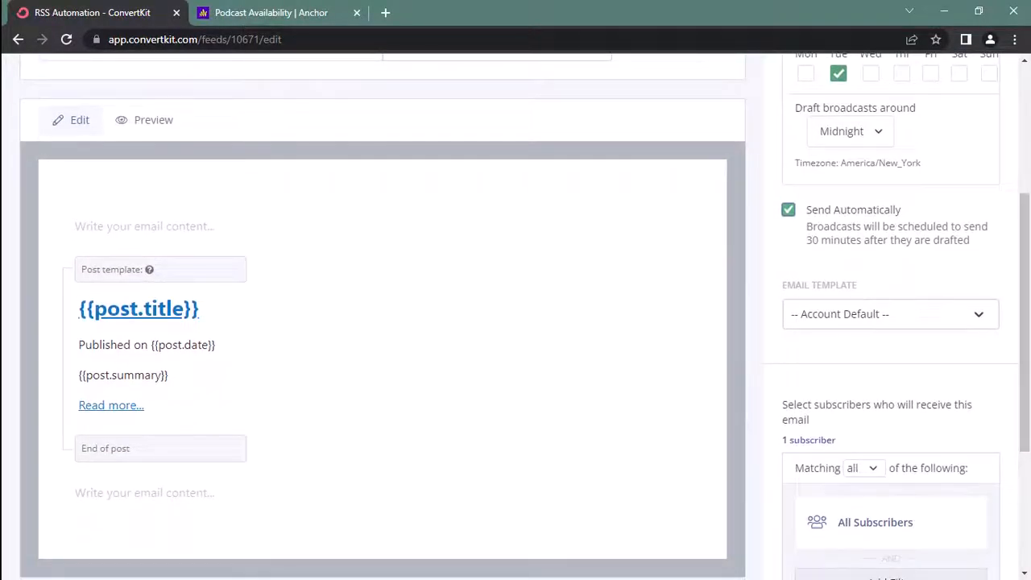
click(161, 220)
text(New Podcast Episode!)
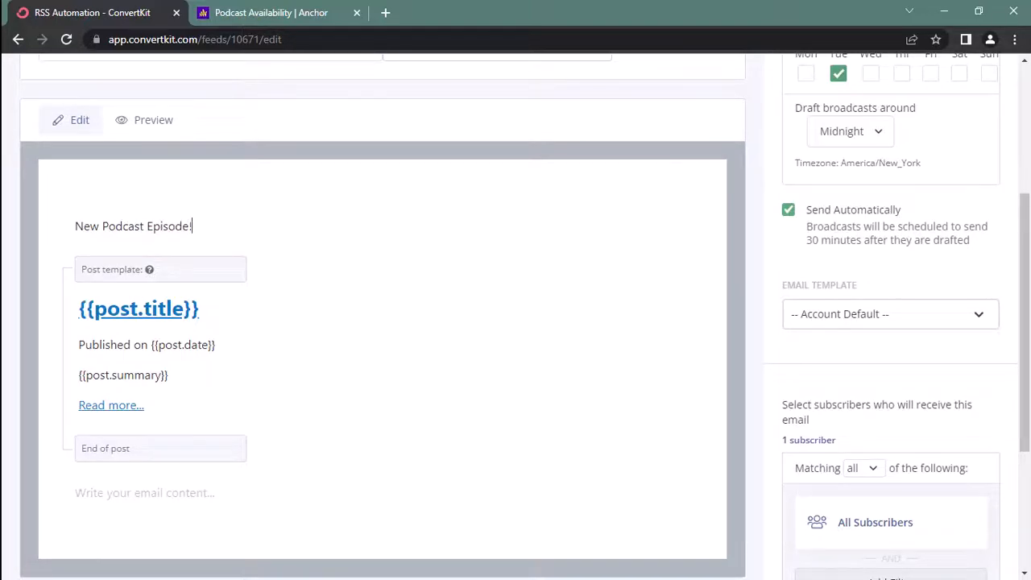
key(Return)
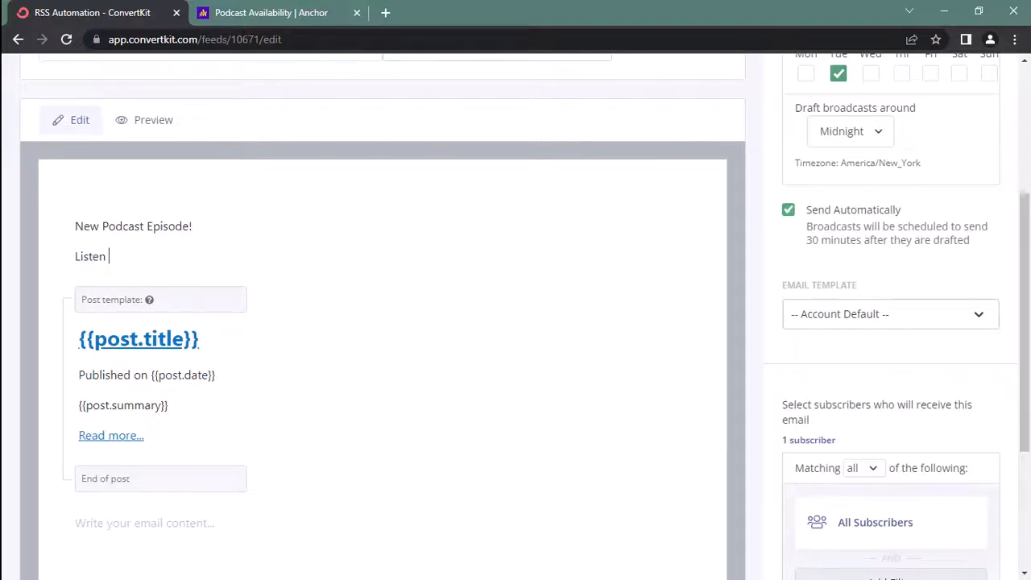
key(BackSpace)
- Make the "New Podcast Episode!" line bold and set its font size to 72
triple_click(163, 220)
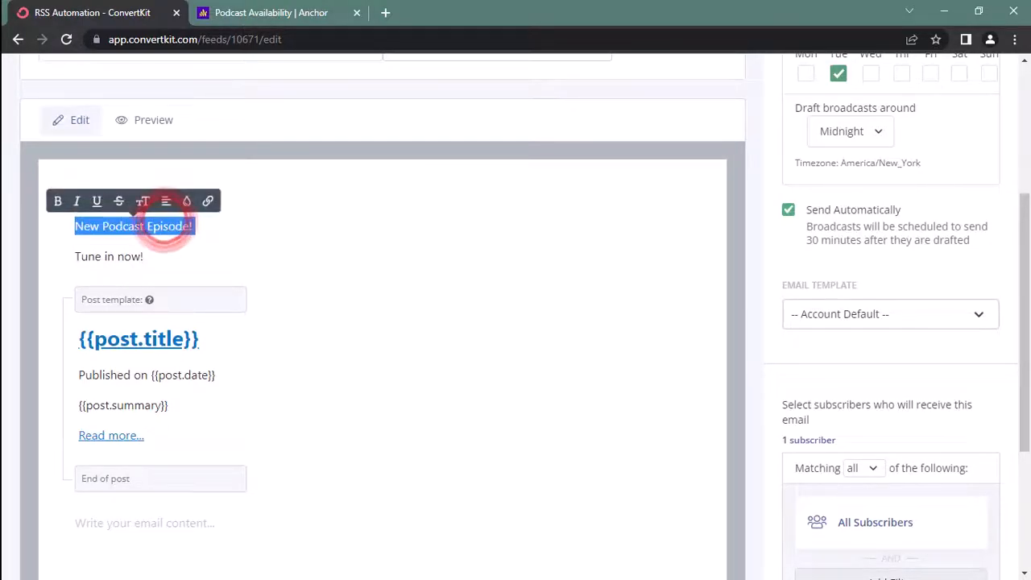
click(58, 200)
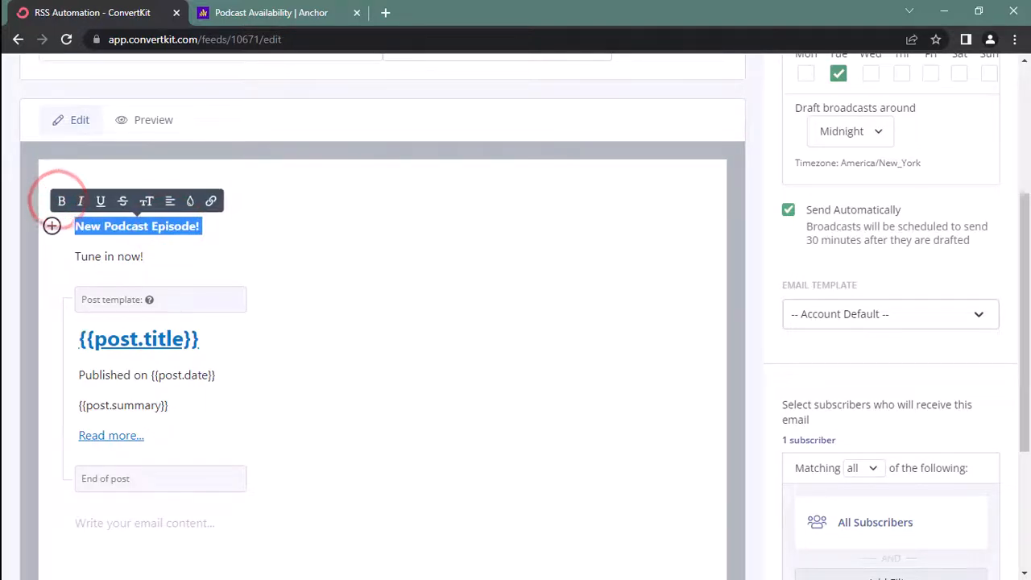
click(143, 200)
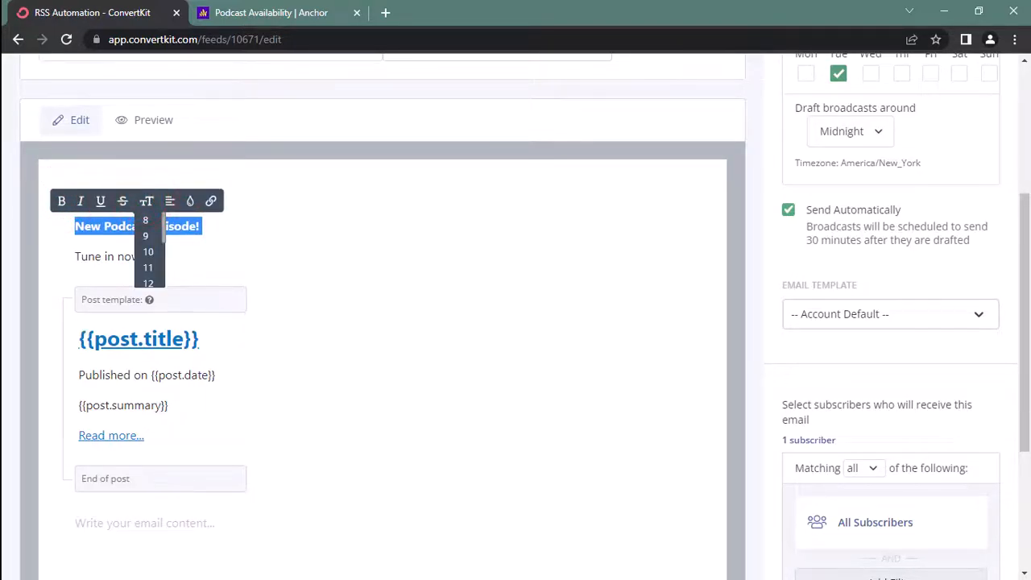
click(165, 224)
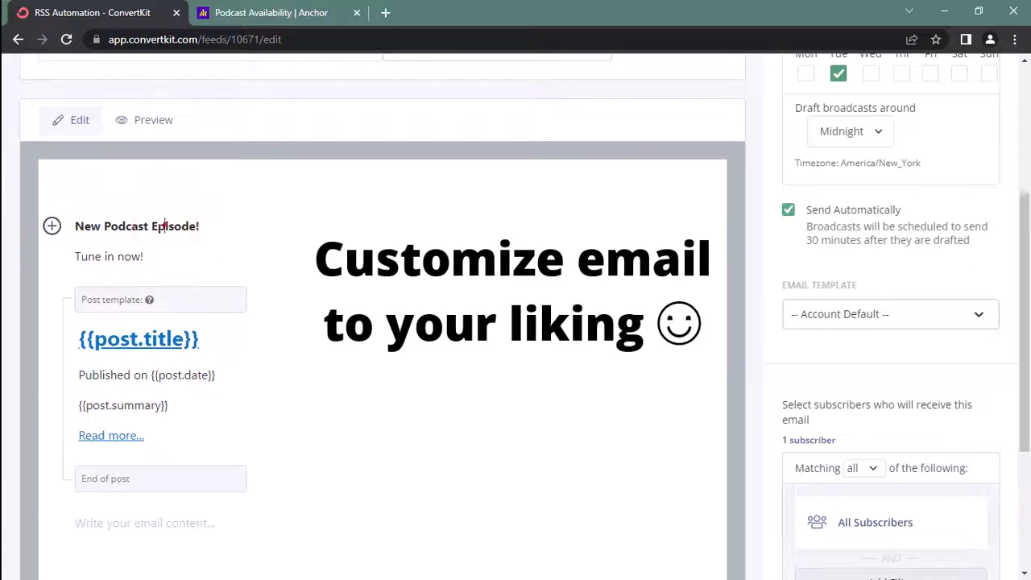
triple_click(165, 226)
click(149, 201)
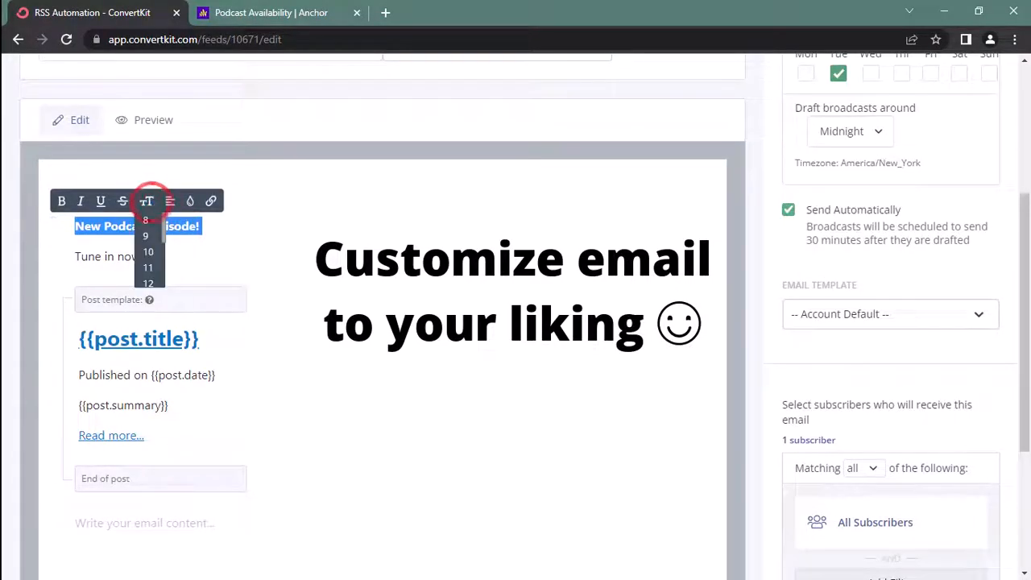
scroll(149, 249, down, 3)
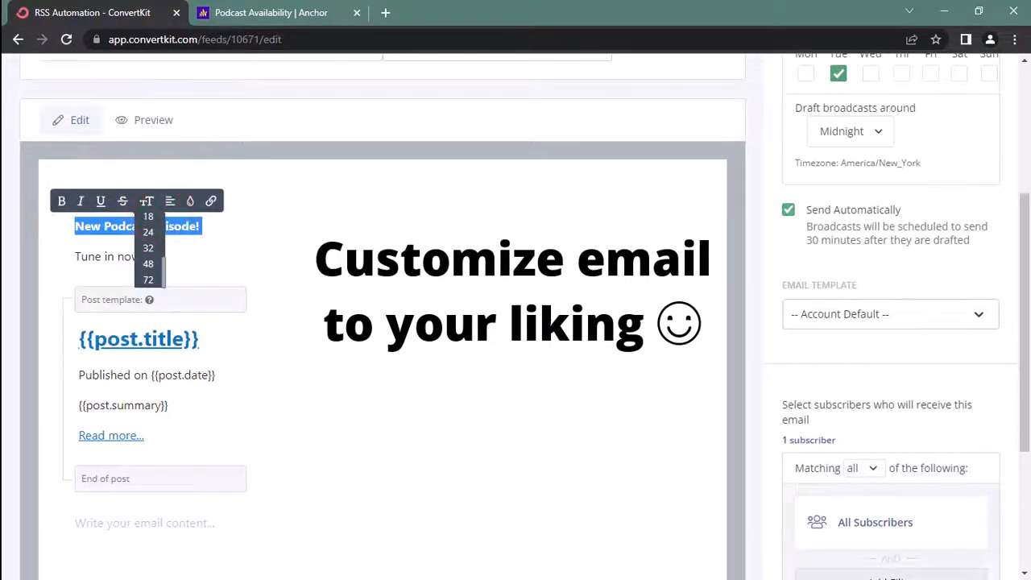
click(148, 278)
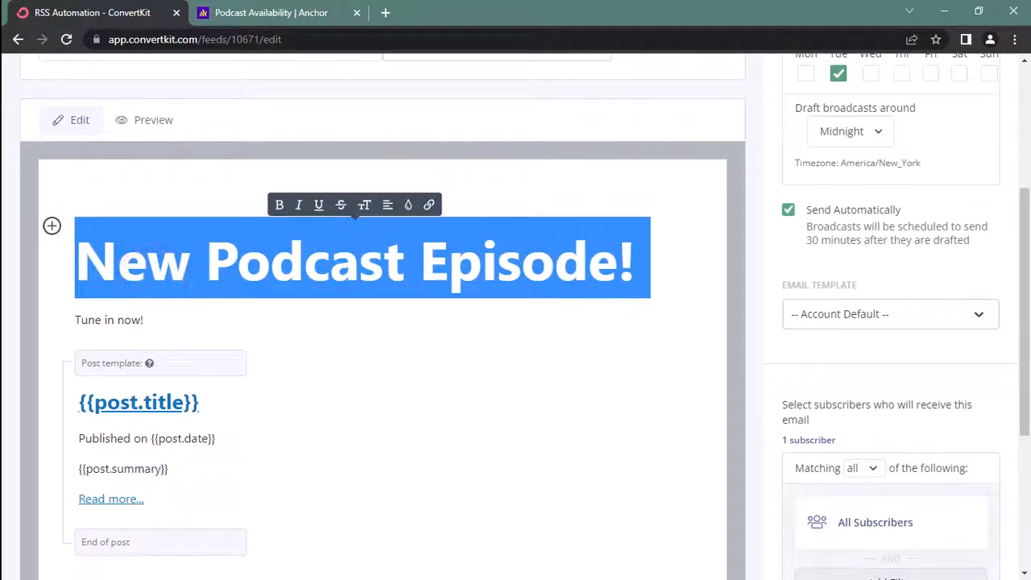
- Italicize the "Tune in now!" line under the email heading
triple_click(122, 322)
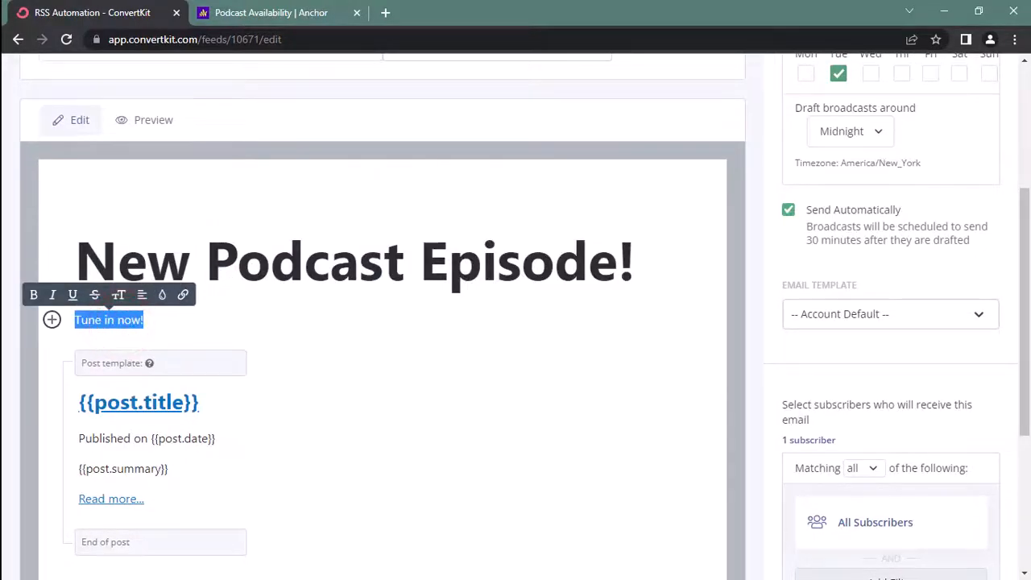
click(55, 294)
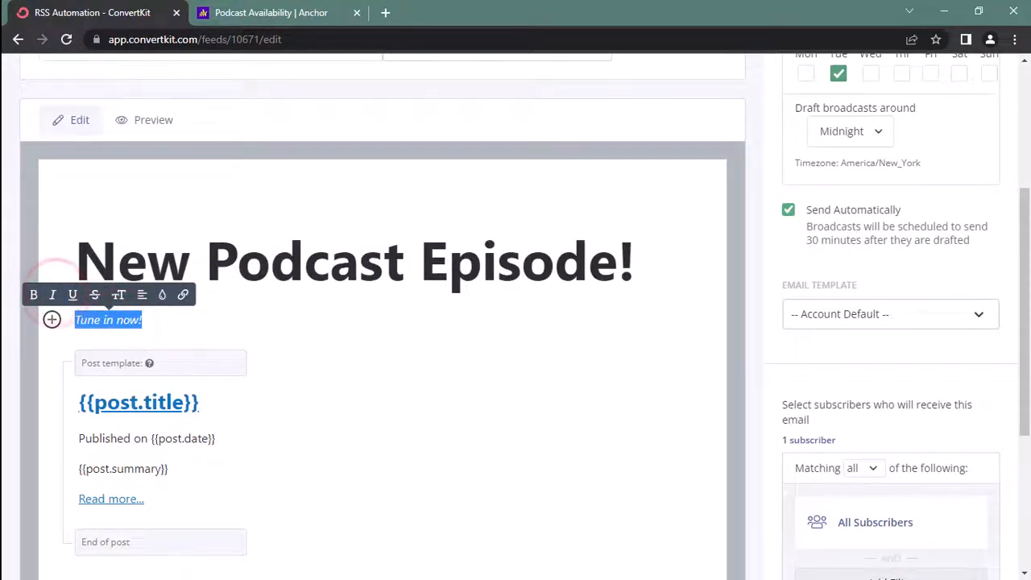
click(281, 325)
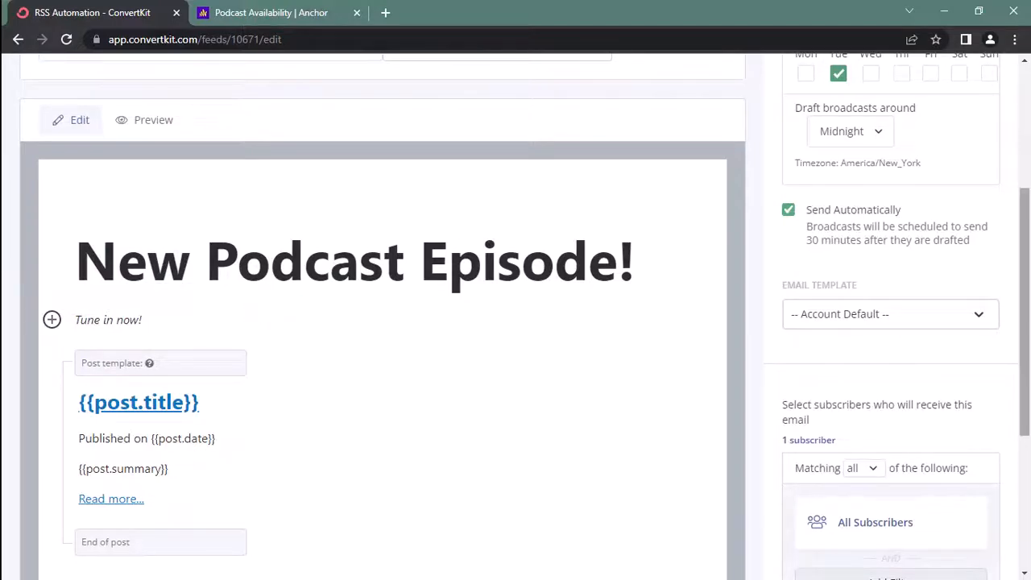
- Add the sign-off "Yours in Love," with "Agents of Grace Network" on the next line below the end of the post template
drag(1025, 193, 1024, 264)
click(165, 416)
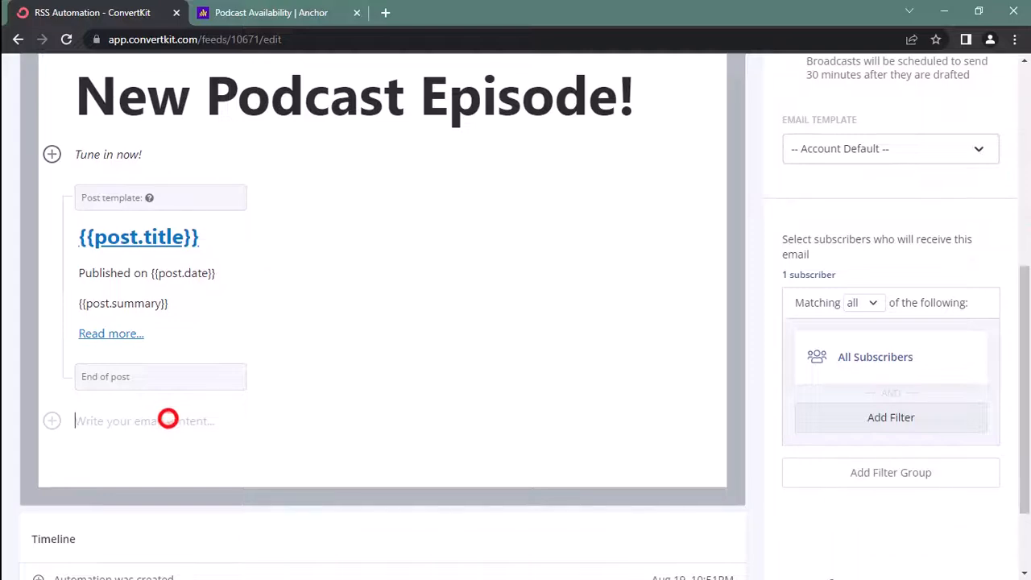
text(Yours in L)
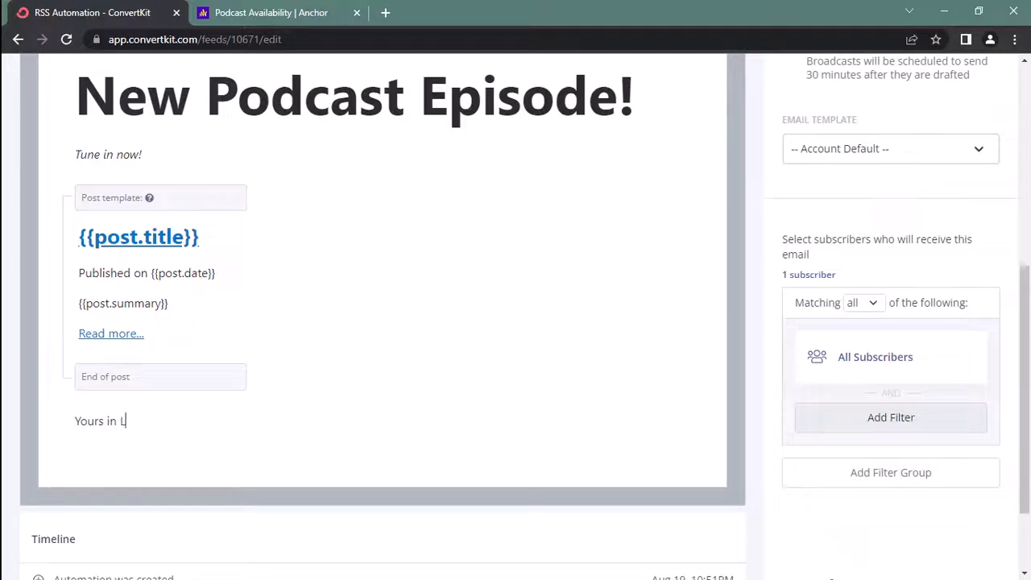
text(ove,)
key(Return)
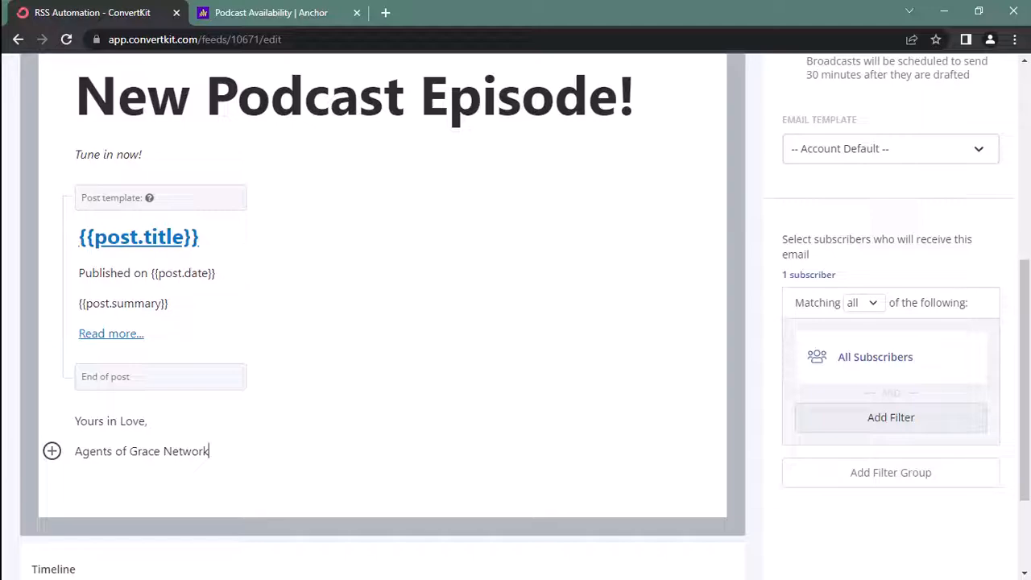
- Preview the podcast email and examine how the heading, episode title and description are rendered
scroll(1019, 330, up, 3)
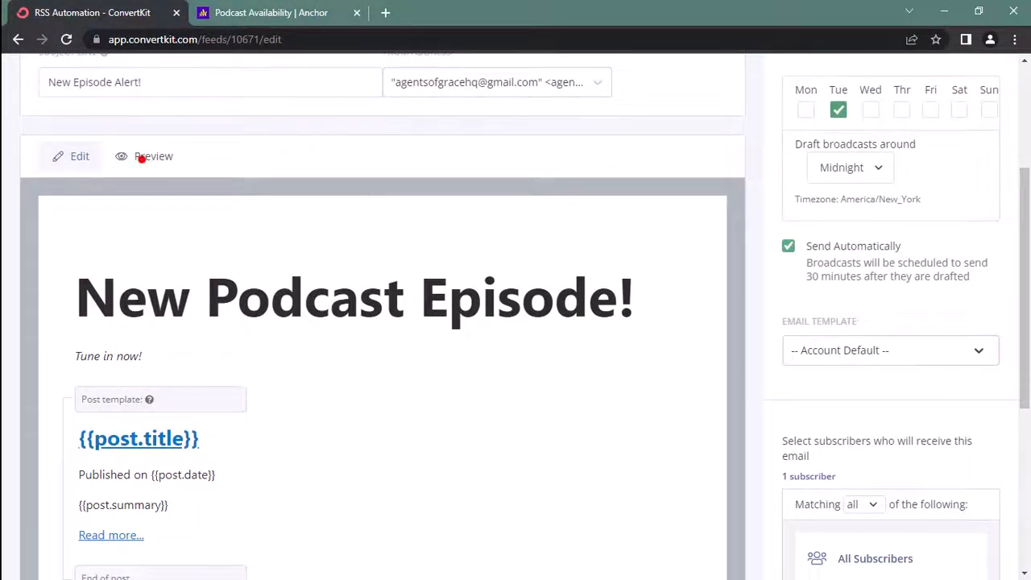
click(140, 159)
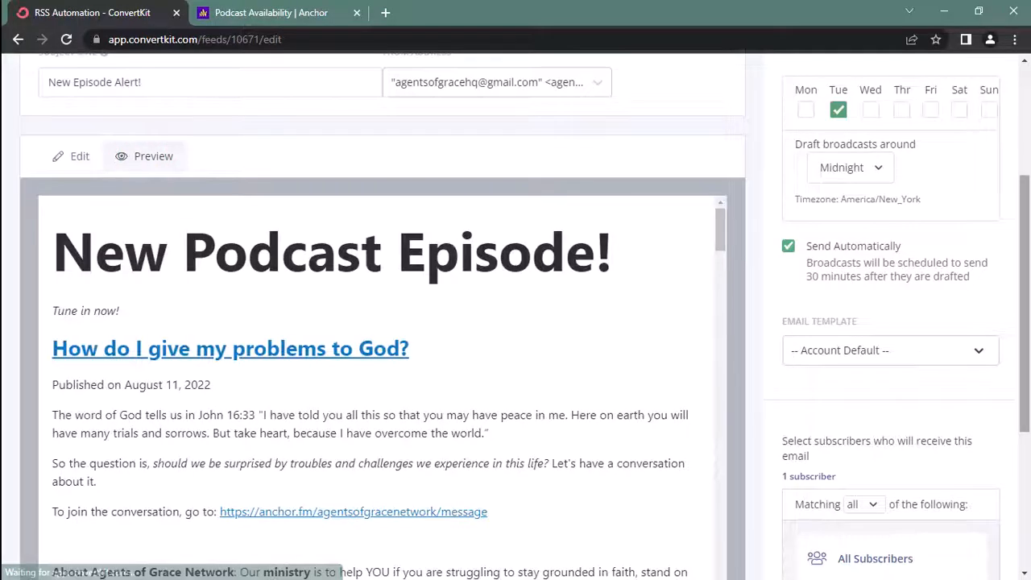
drag(1024, 190, 1023, 254)
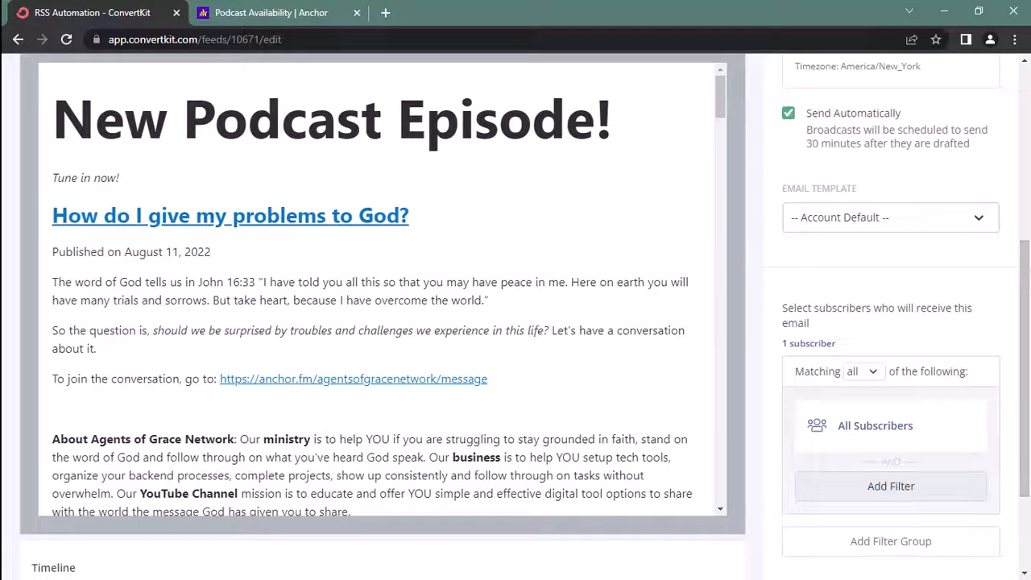
mouse_move(720, 82)
mouse_down()
mouse_move(720, 467)
mouse_move(720, 90)
mouse_up()
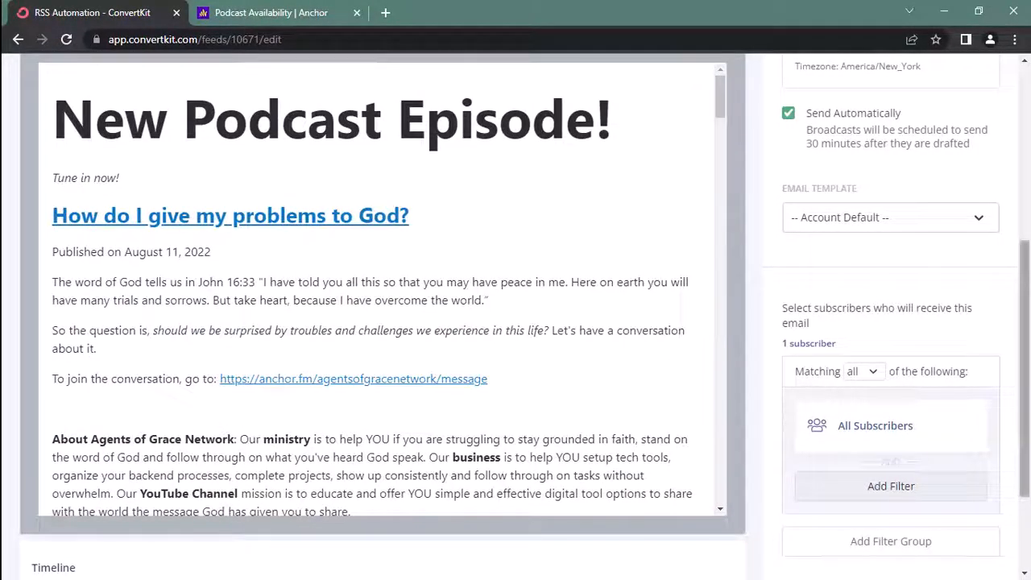
- Enable the Anchor podcast automation, save it and return to the RSS feed list
drag(1022, 274, 1024, 80)
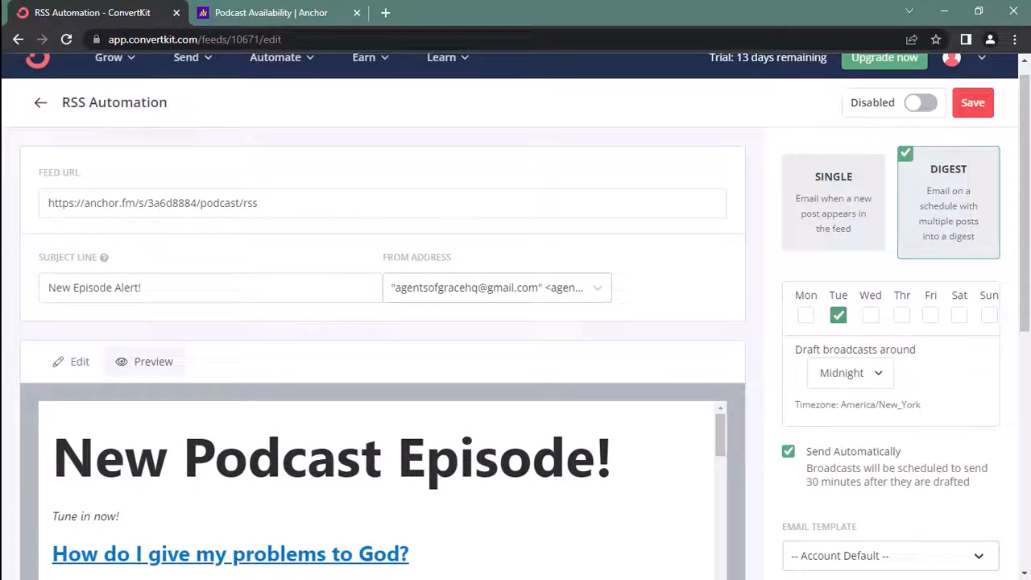
drag(1024, 123, 1024, 114)
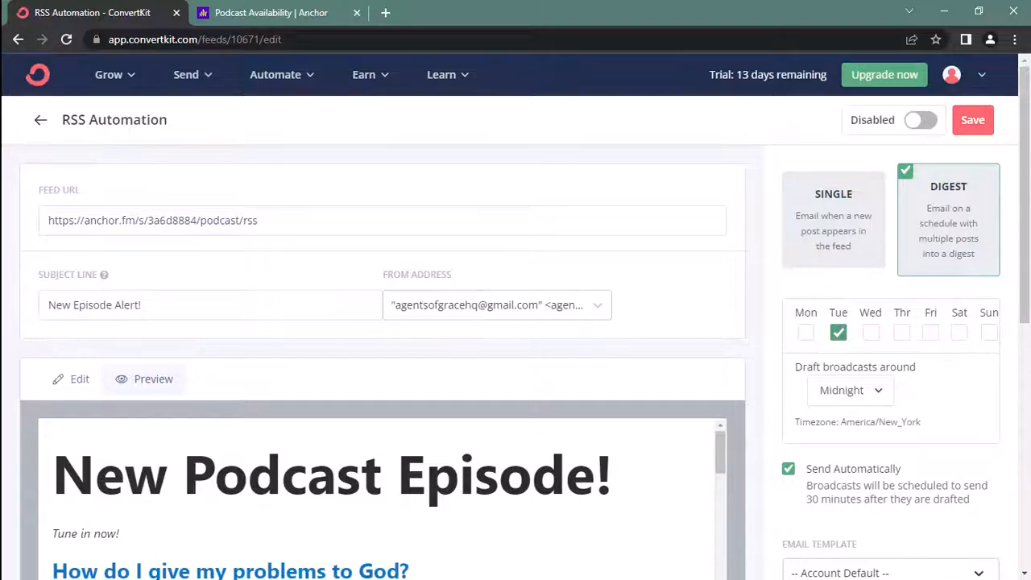
click(920, 119)
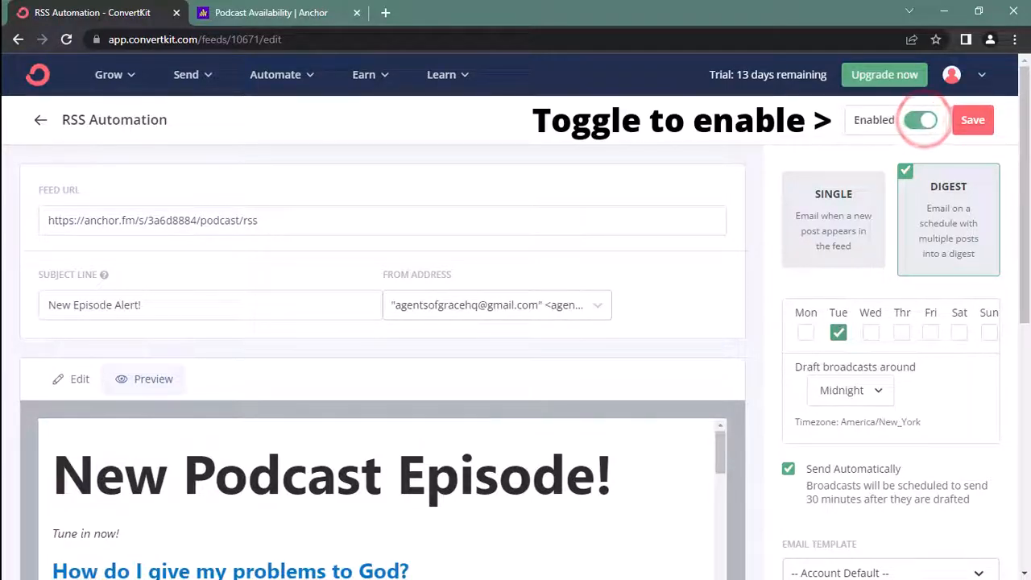
click(972, 120)
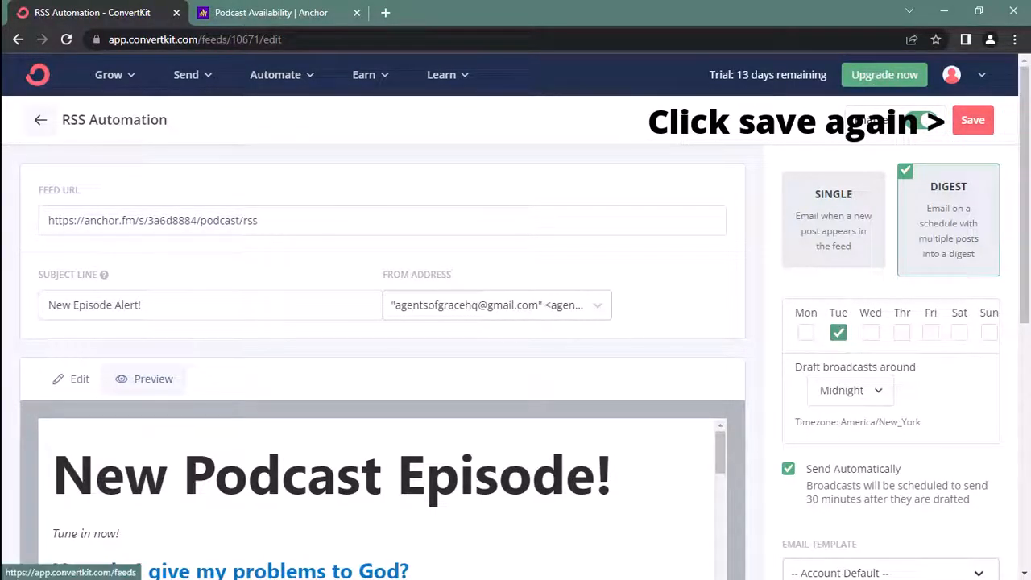
click(40, 120)
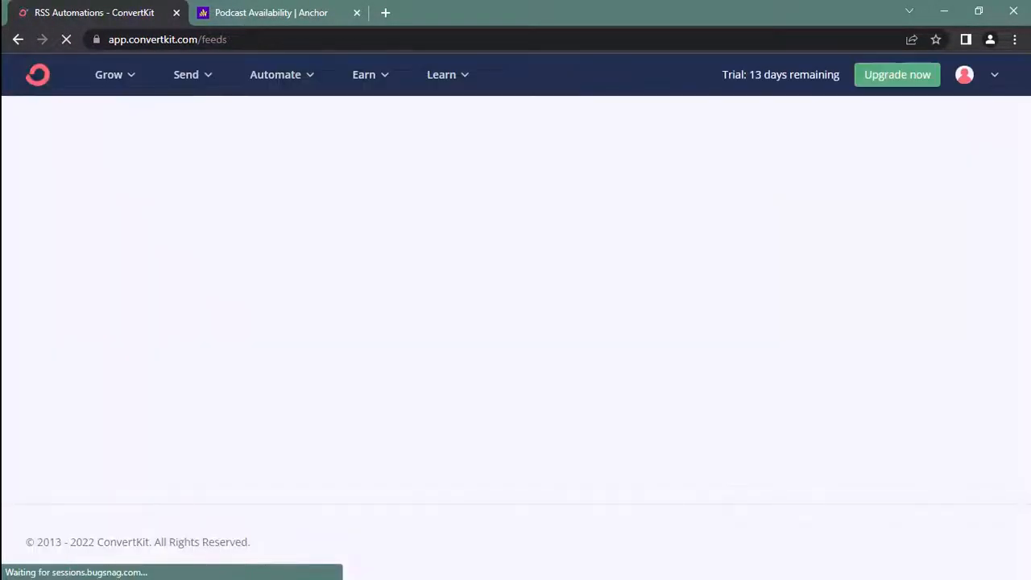
- Open the feedblitz marketingprofs-all-in-one automation, enable and save it, and return to the RSS feed list
click(439, 222)
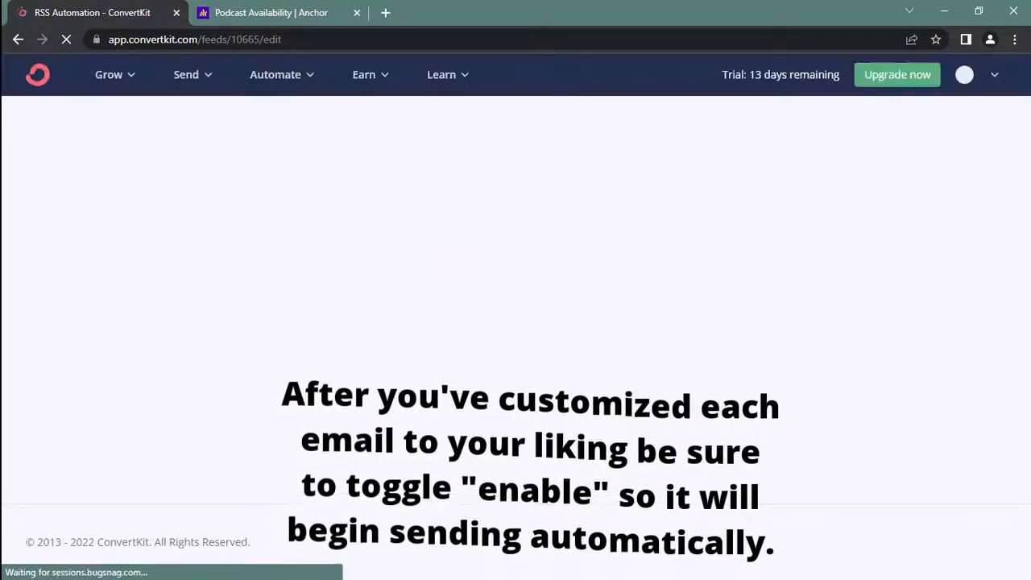
click(919, 119)
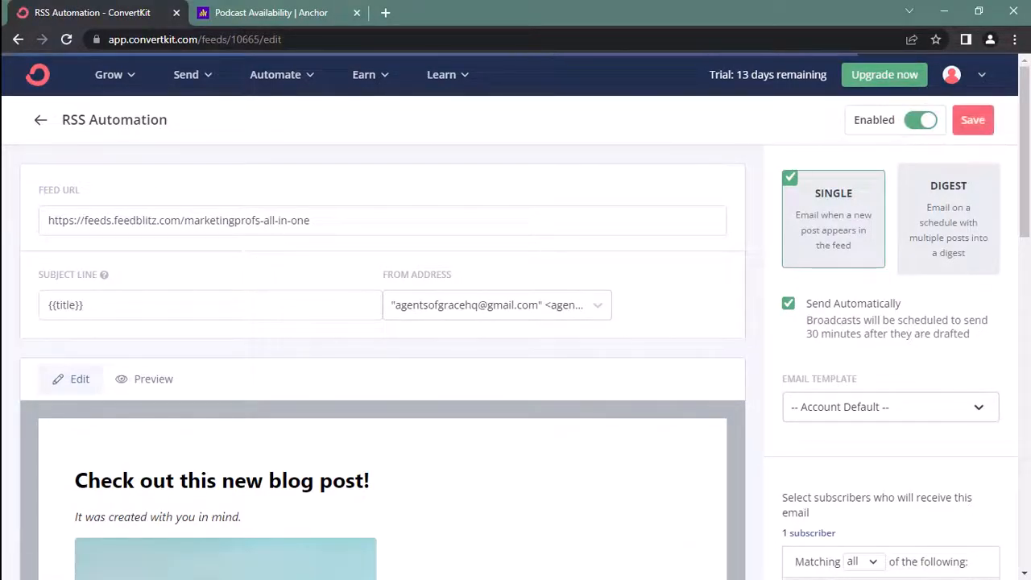
click(40, 119)
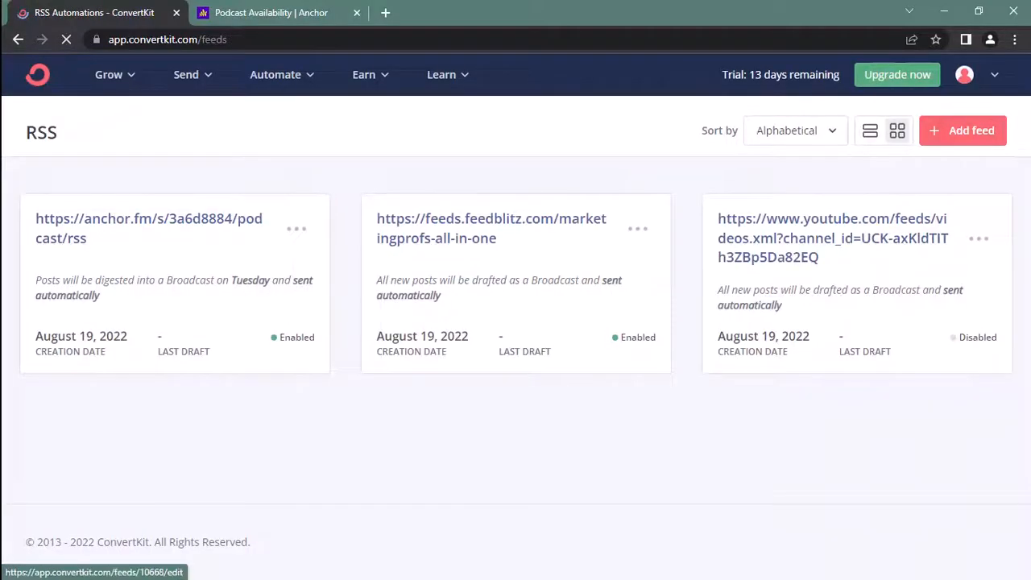
- Open the YouTube videos feed automation, enable and save it, and go back to the RSS feed list
click(858, 236)
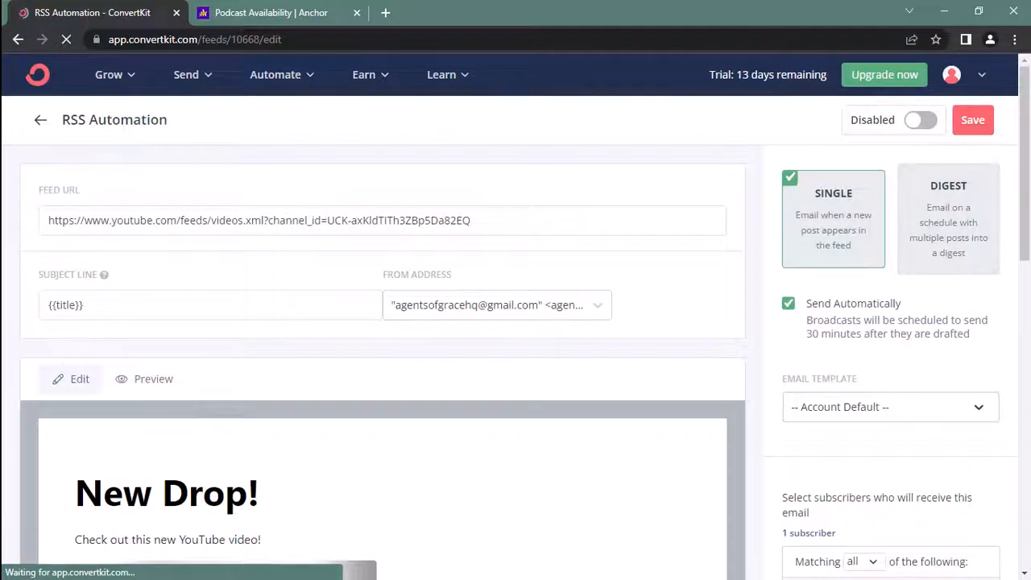
click(921, 119)
click(920, 119)
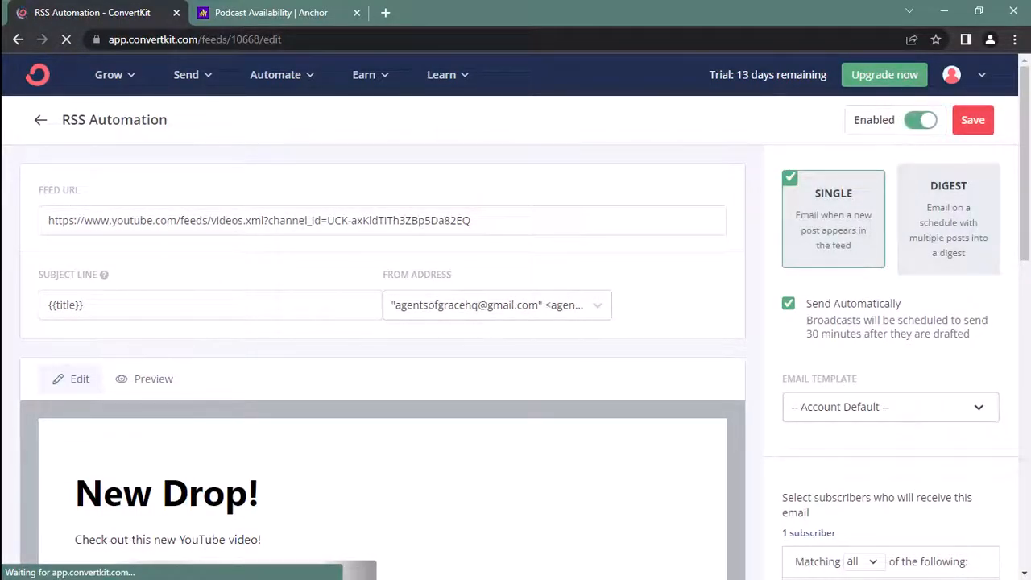
click(972, 119)
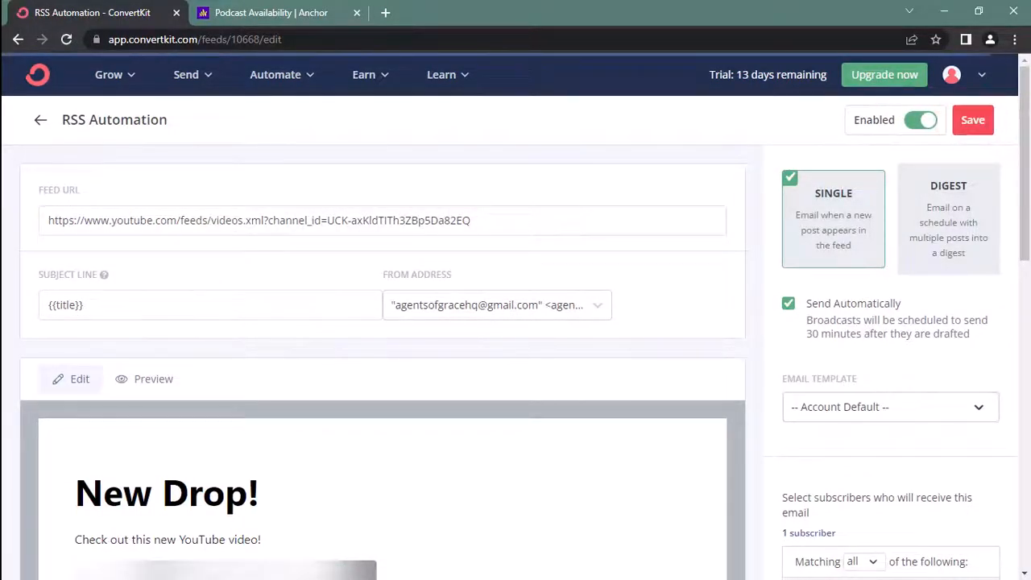
click(40, 119)
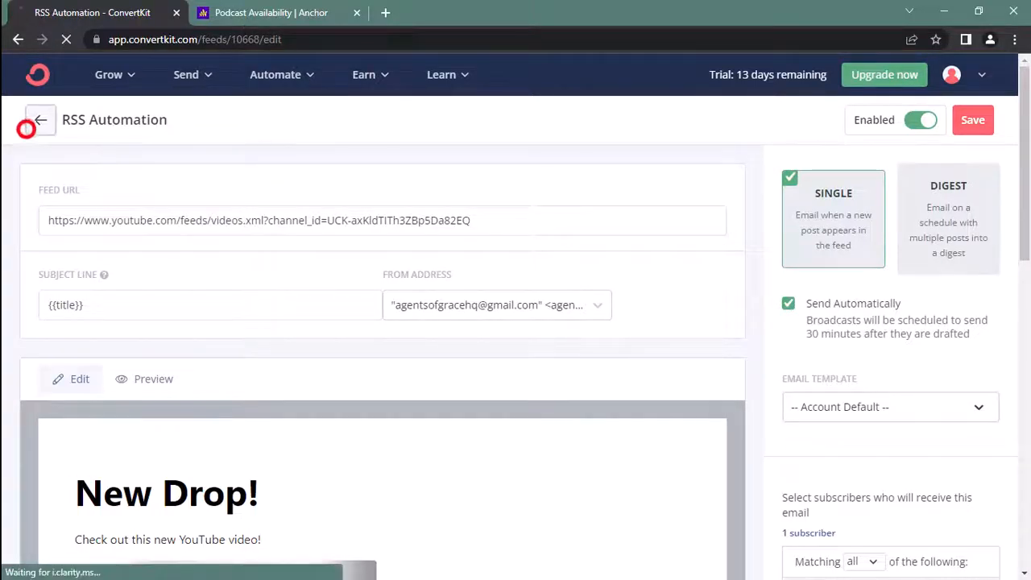